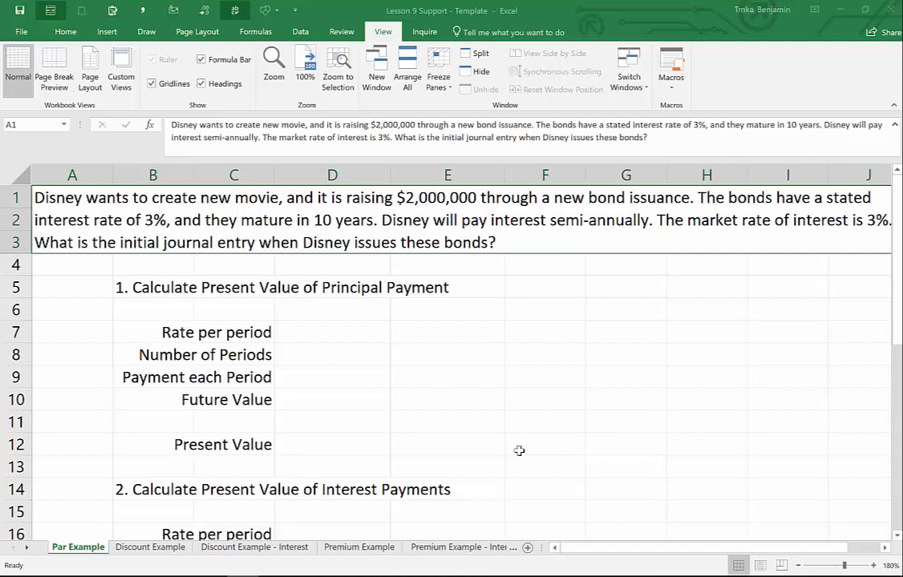
- Enter 1.5% as the rate per period in D7 of the principal payment section
{"action": "key", "text": "Down"}
{"action": "key", "text": "Down"}
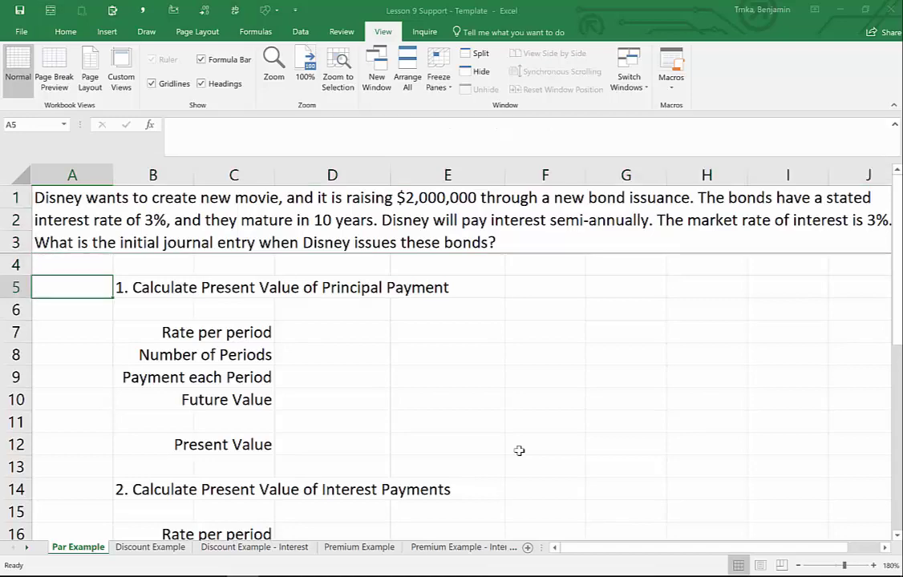
{"action": "key", "text": "Right"}
{"action": "key", "text": "Down"}
{"action": "key", "text": "Down"}
{"action": "key", "text": "Right"}
{"action": "key", "text": "Right"}
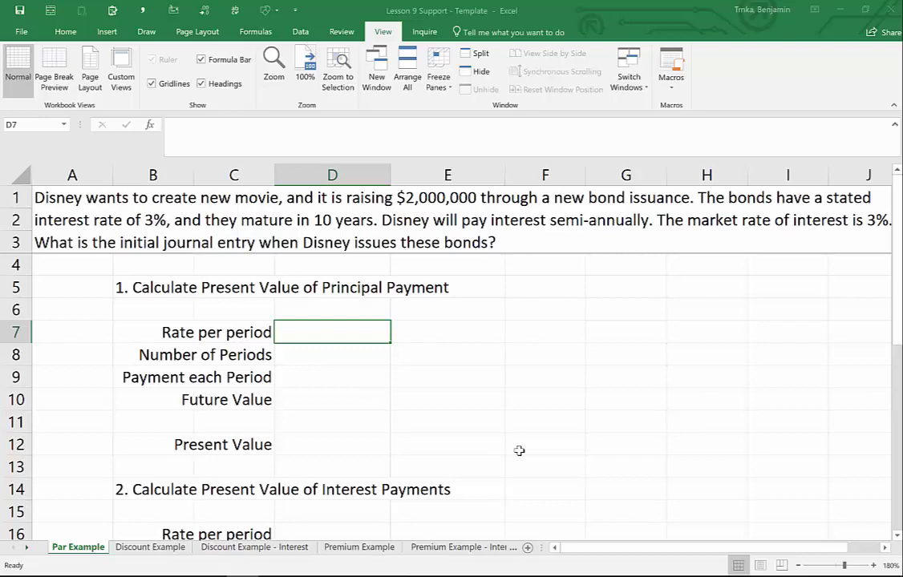
{"action": "type", "text": "1.5%"}
{"action": "key", "text": "Return"}
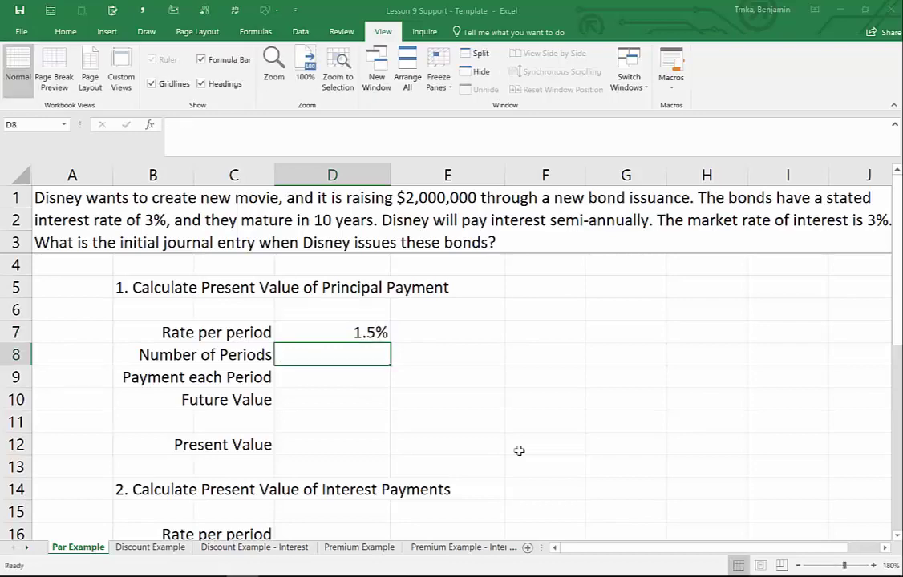
- Enter 20 as the number of periods in D8 of the principal payment section
{"action": "key", "text": "Up"}
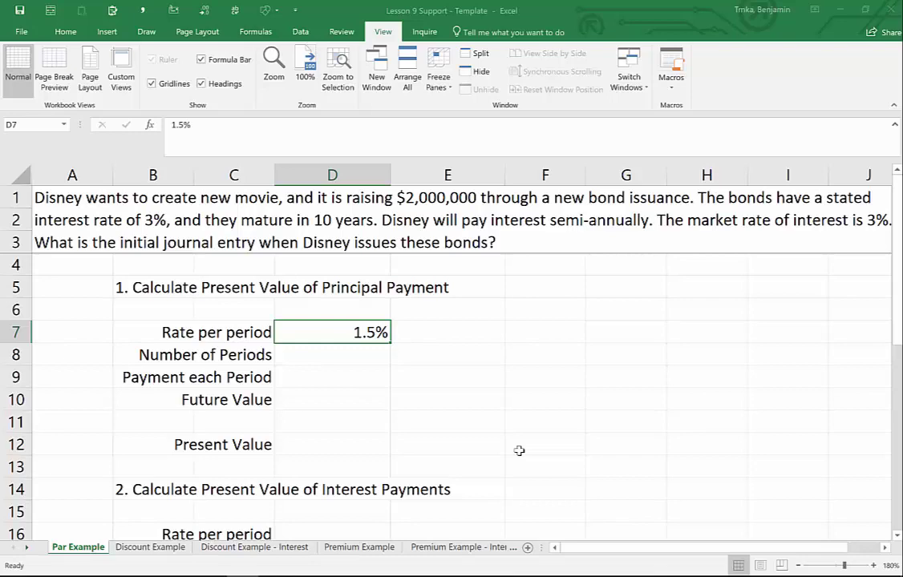
{"action": "key", "text": "Down"}
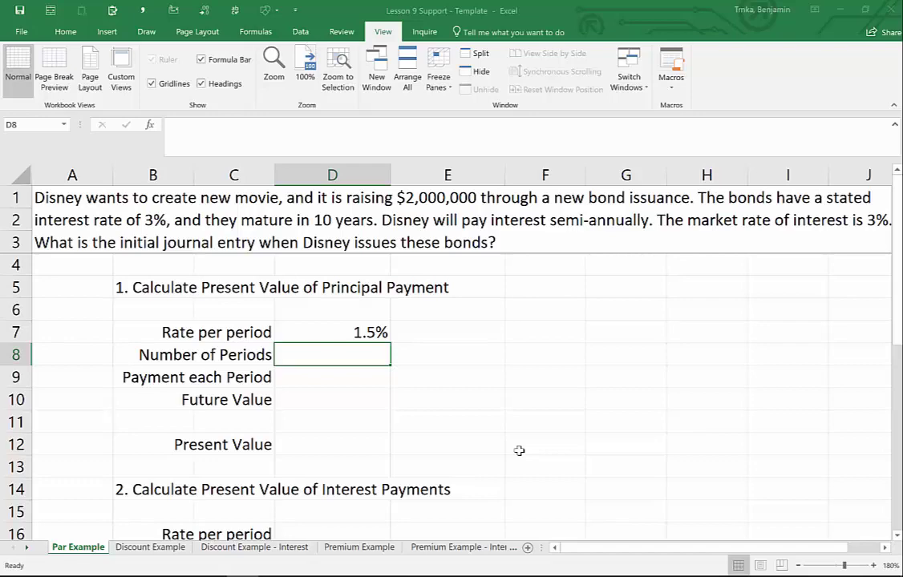
{"action": "type", "text": "20"}
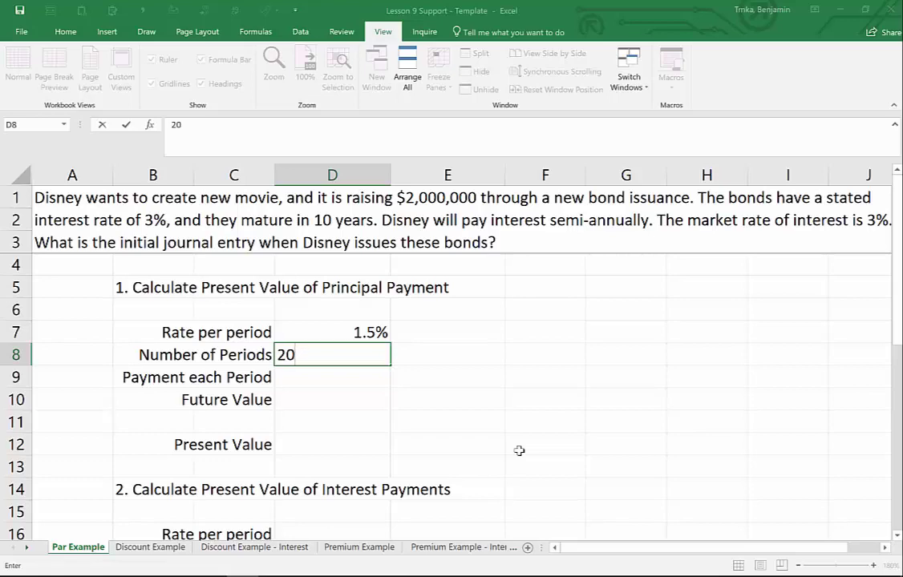
{"action": "key", "text": "Return"}
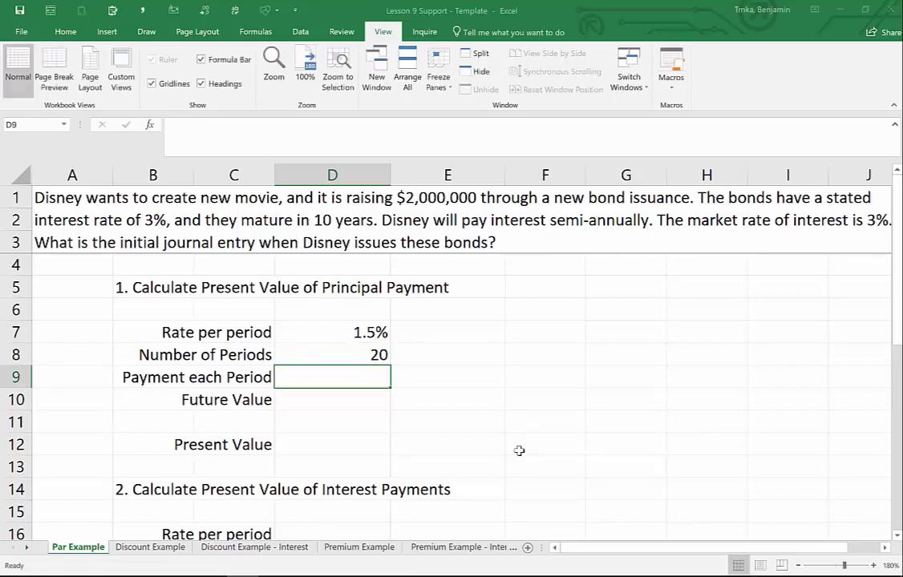
{"action": "type", "text": "="}
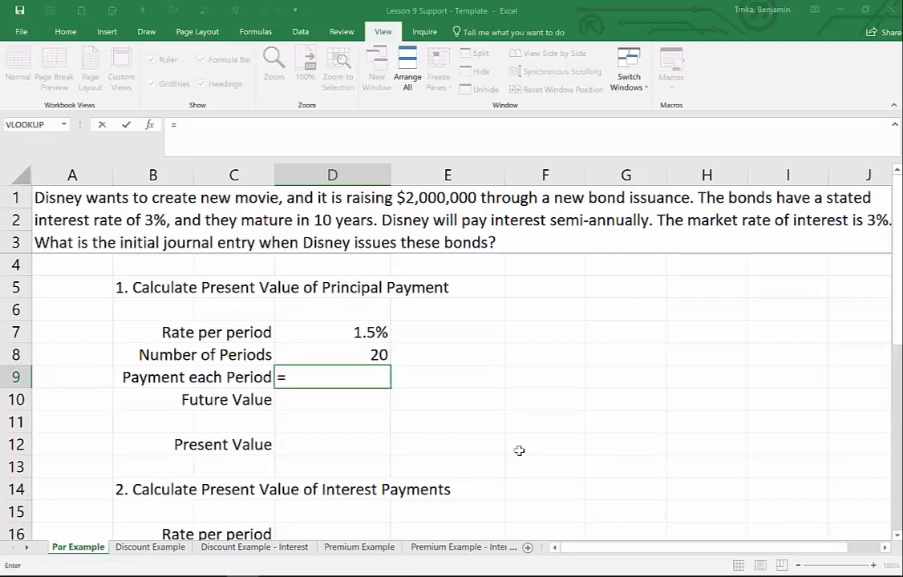
{"action": "key", "text": "BackSpace"}
{"action": "left_click", "coordinate": [350, 303]}
{"action": "left_click", "coordinate": [333, 289]}
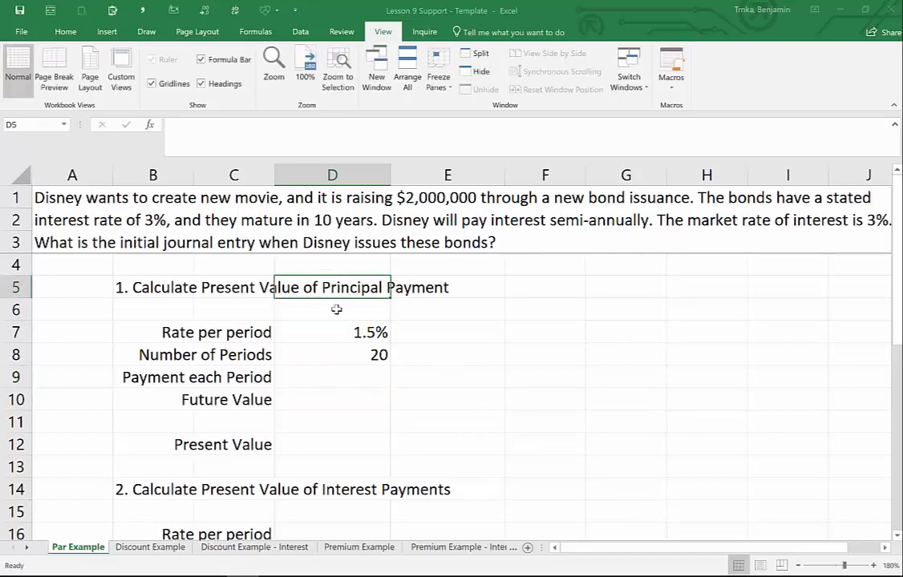
- For the principal calculation, enter 0 as the payment each period in D9 and -2000000 as the future value in D10
{"action": "left_click", "coordinate": [342, 379]}
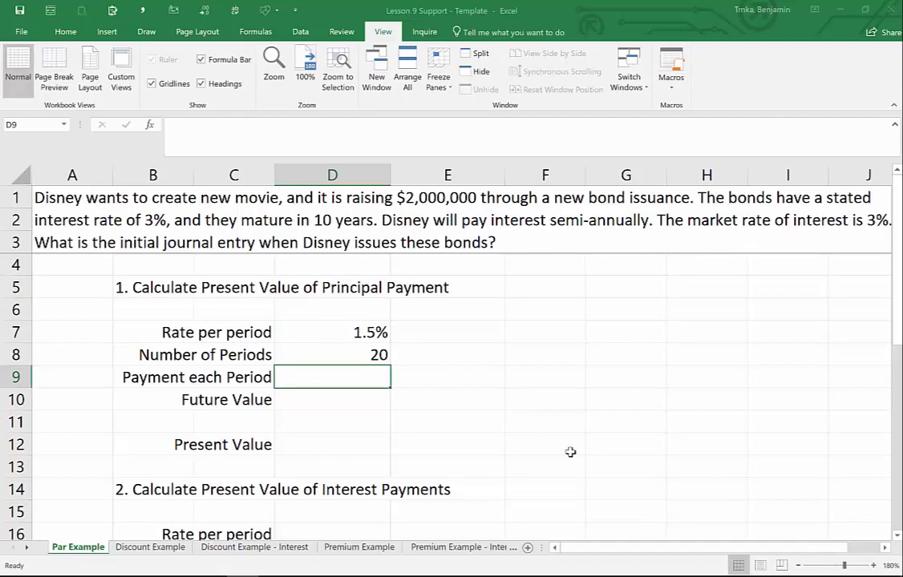
{"action": "type", "text": "0"}
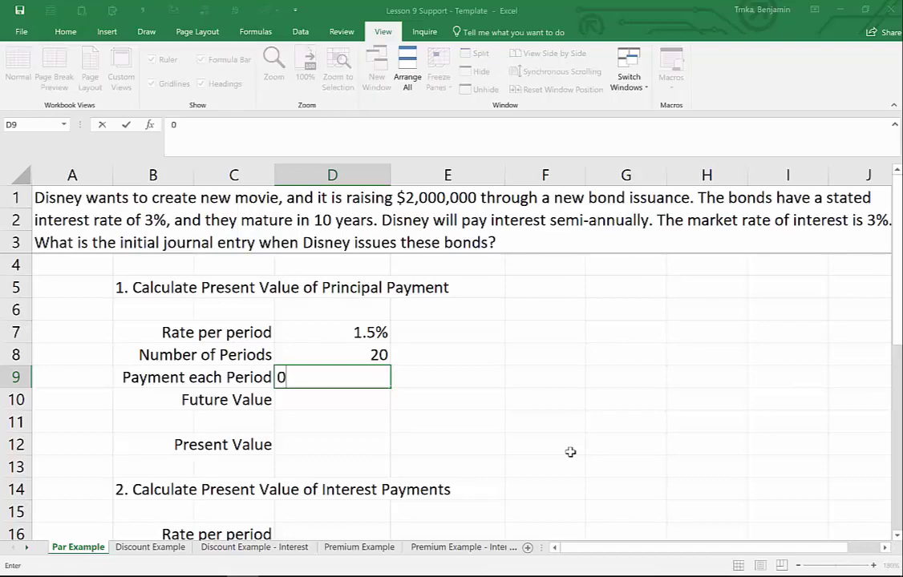
{"action": "key", "text": "Return"}
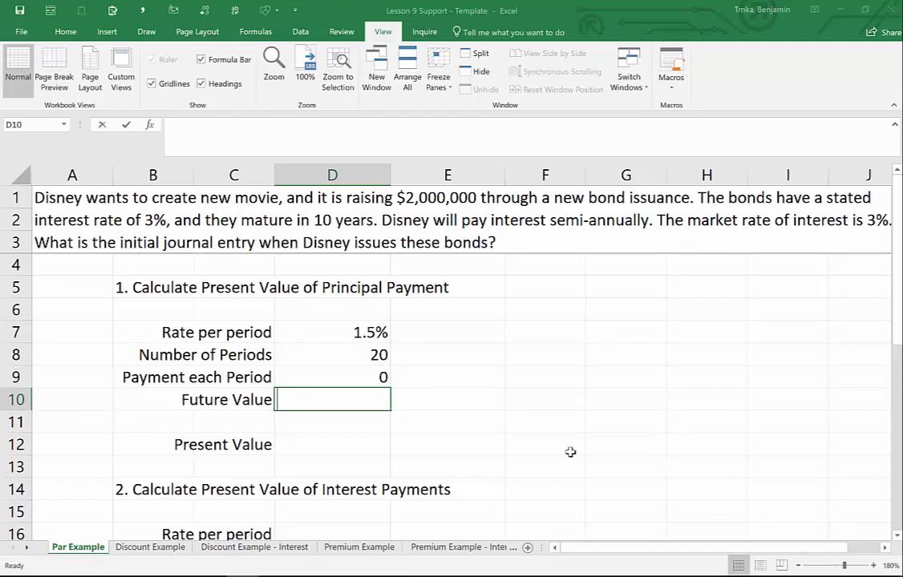
{"action": "type", "text": "-2000000"}
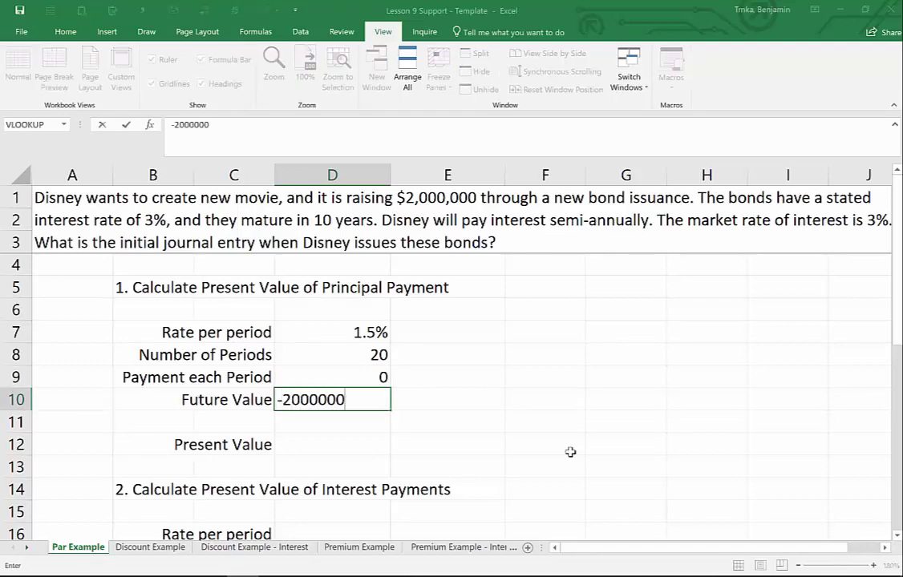
{"action": "key", "text": "Return"}
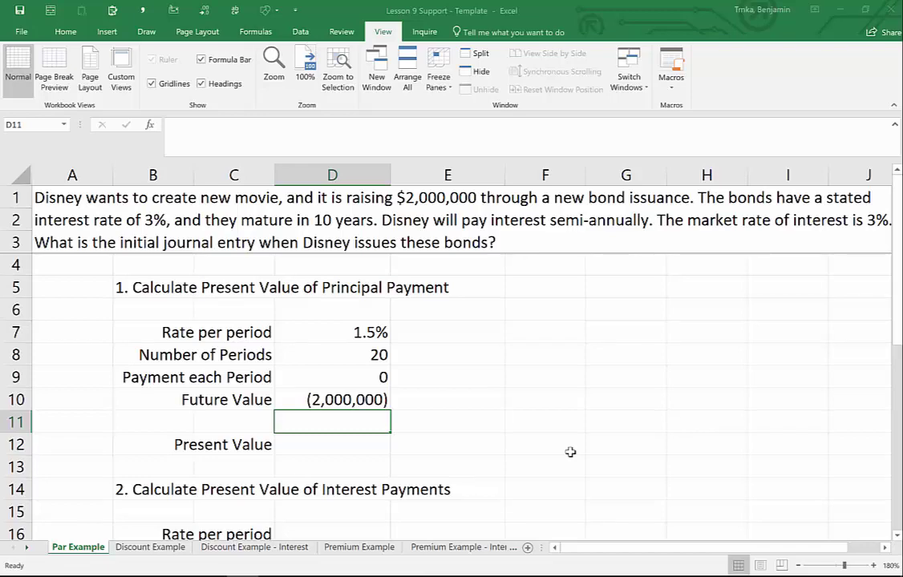
- Calculate the principal's present value in D12 with the formula =PV(D7,D8,D9,D10)
{"action": "key", "text": "Down"}
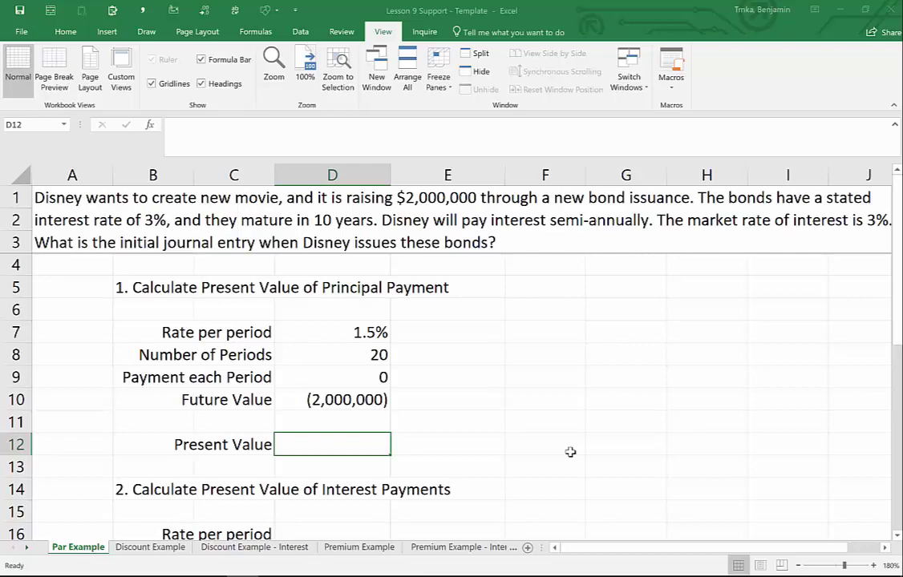
{"action": "type", "text": "=pv"}
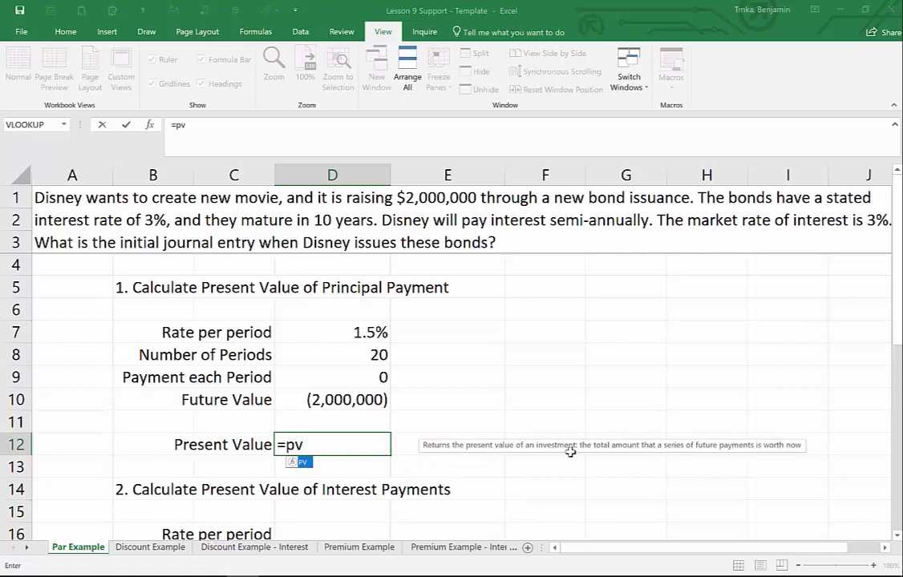
{"action": "key", "text": "Tab"}
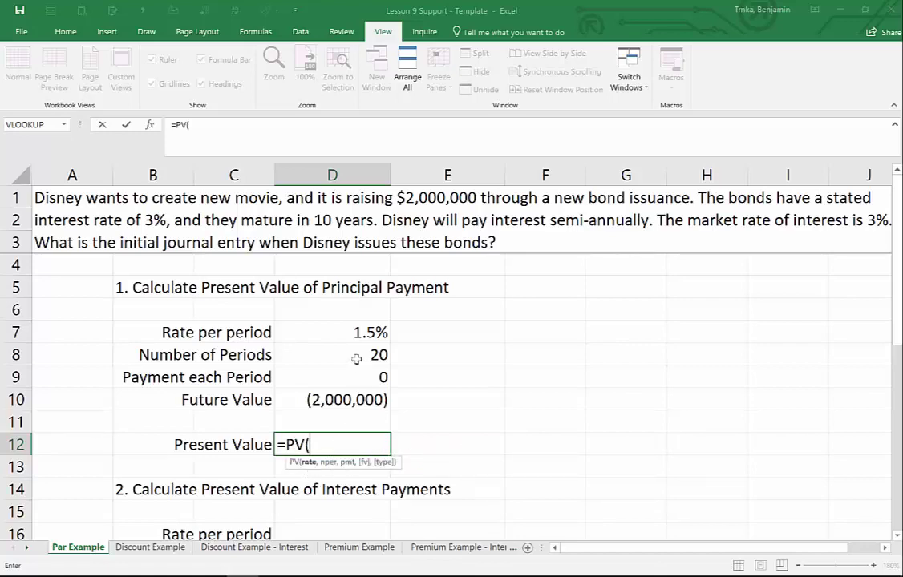
{"action": "left_click", "coordinate": [353, 333]}
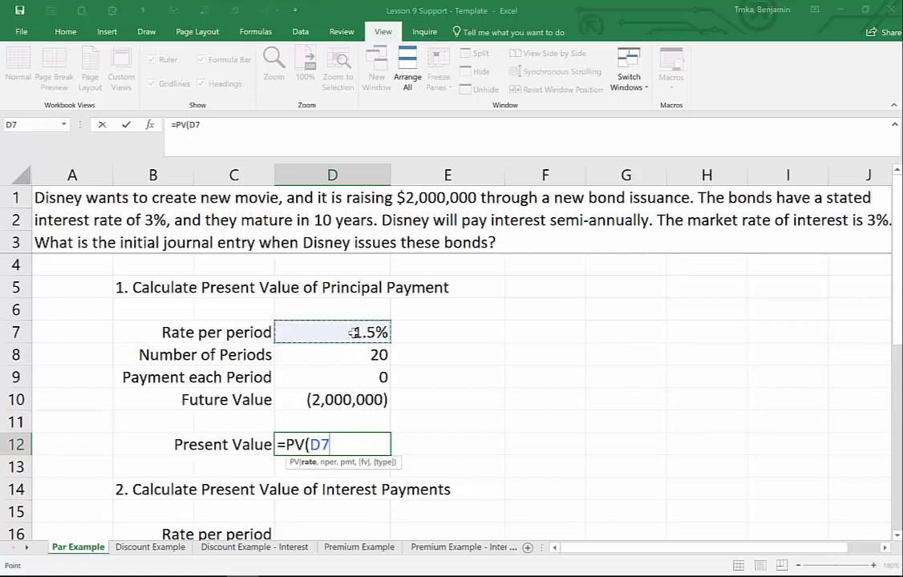
{"action": "type", "text": ","}
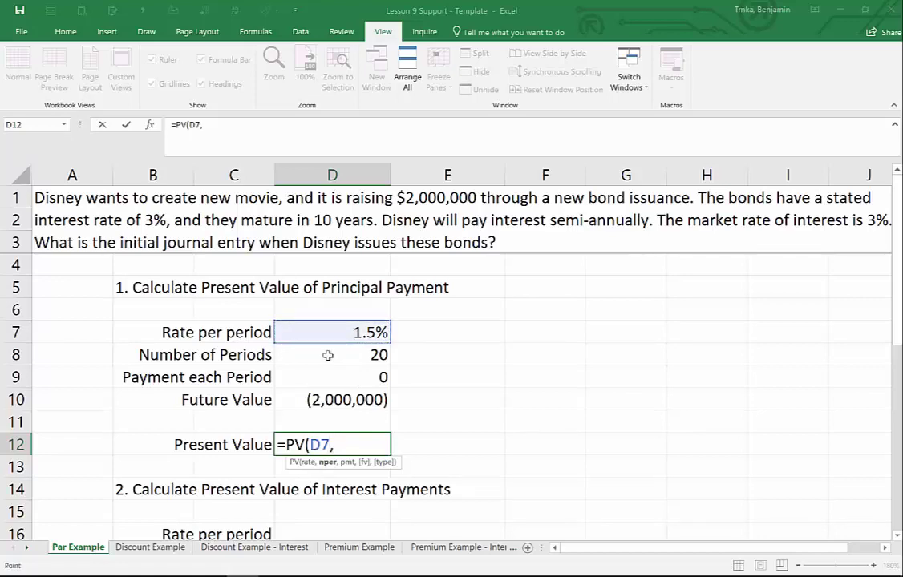
{"action": "left_click", "coordinate": [327, 355]}
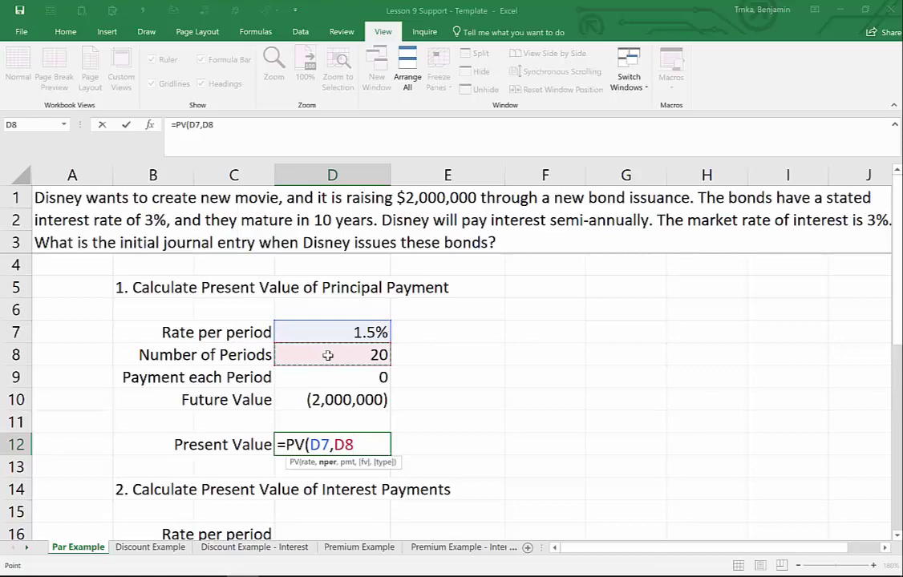
{"action": "type", "text": ","}
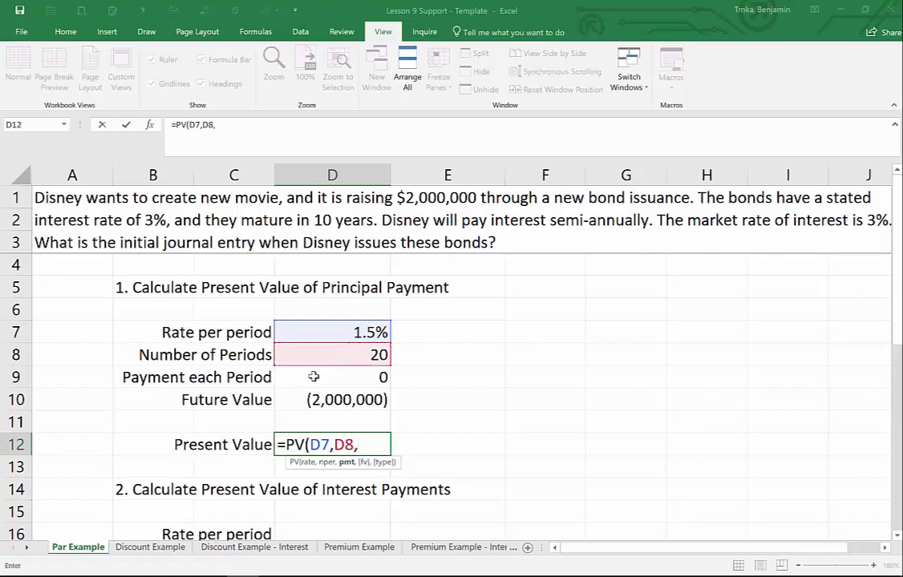
{"action": "left_click", "coordinate": [315, 377]}
{"action": "type", "text": ","}
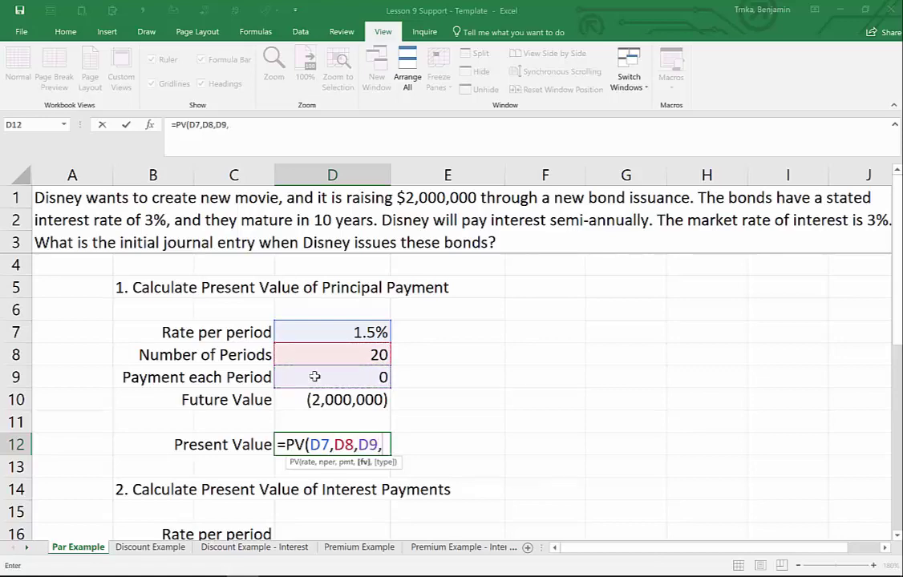
{"action": "left_click", "coordinate": [318, 394]}
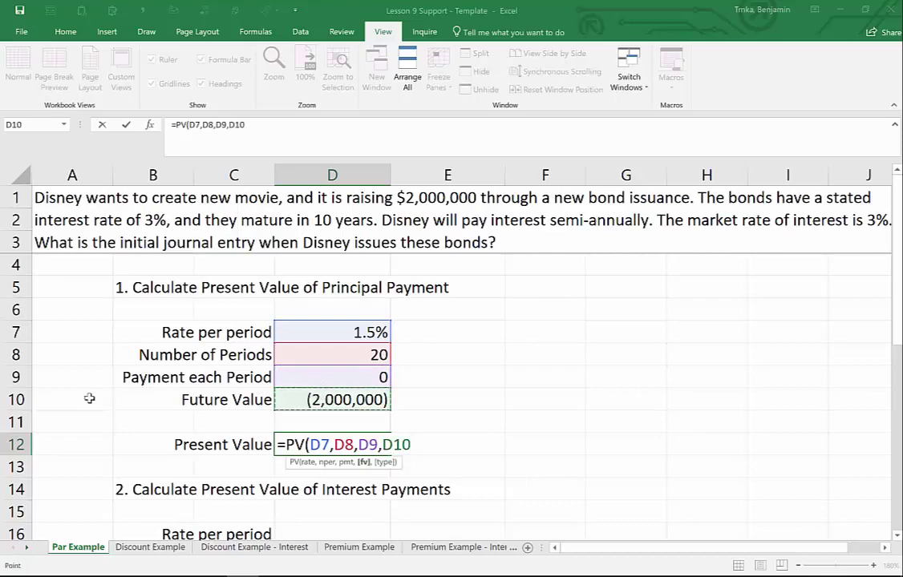
{"action": "key", "text": "Return"}
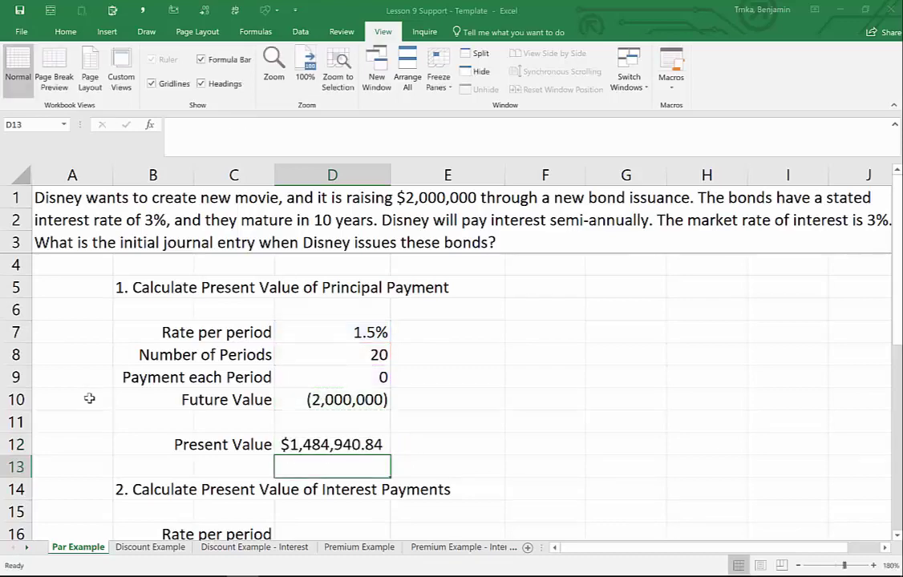
{"action": "key", "text": "Up"}
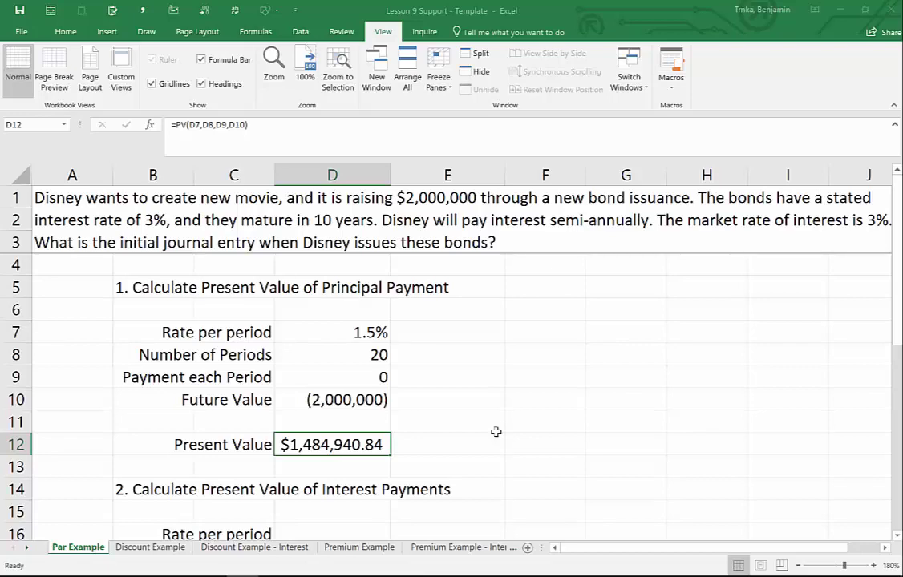
- In the interest payments section, enter a rate per period of 1.5% in D16 and 20 periods in D17
{"action": "scroll", "coordinate": [495, 432], "scroll_direction": "down", "scroll_amount": 2}
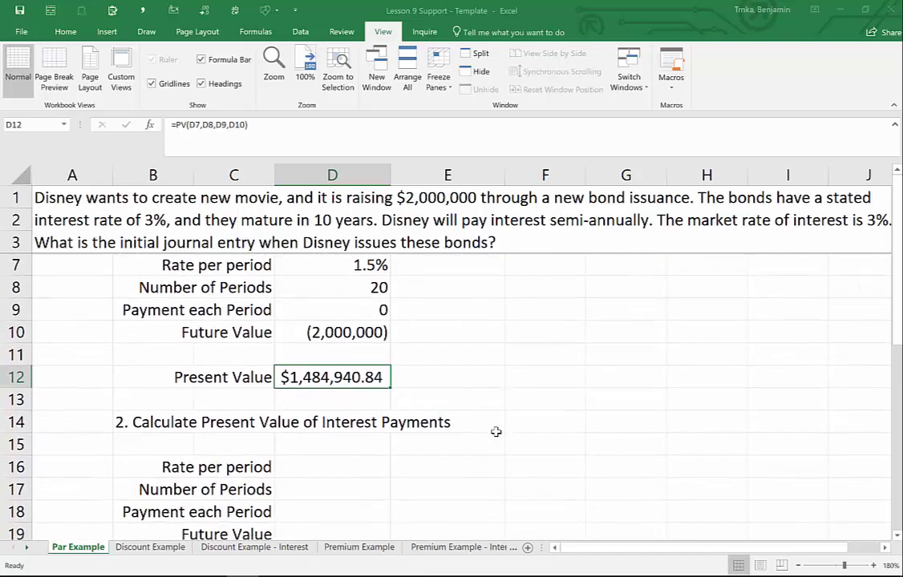
{"action": "left_click", "coordinate": [316, 391]}
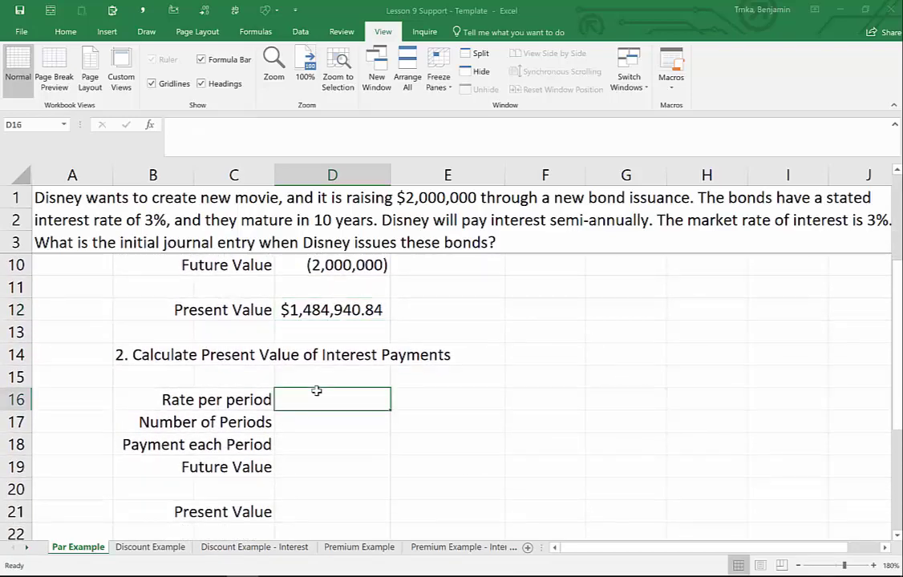
{"action": "scroll", "coordinate": [601, 455], "scroll_direction": "up", "scroll_amount": 1}
{"action": "scroll", "coordinate": [601, 455], "scroll_direction": "up", "scroll_amount": 1}
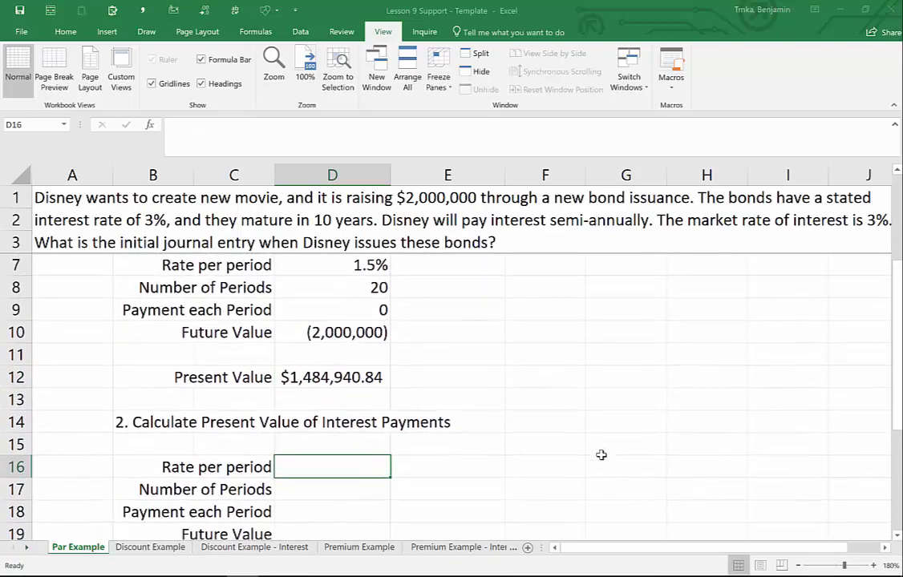
{"action": "type", "text": "1%.5"}
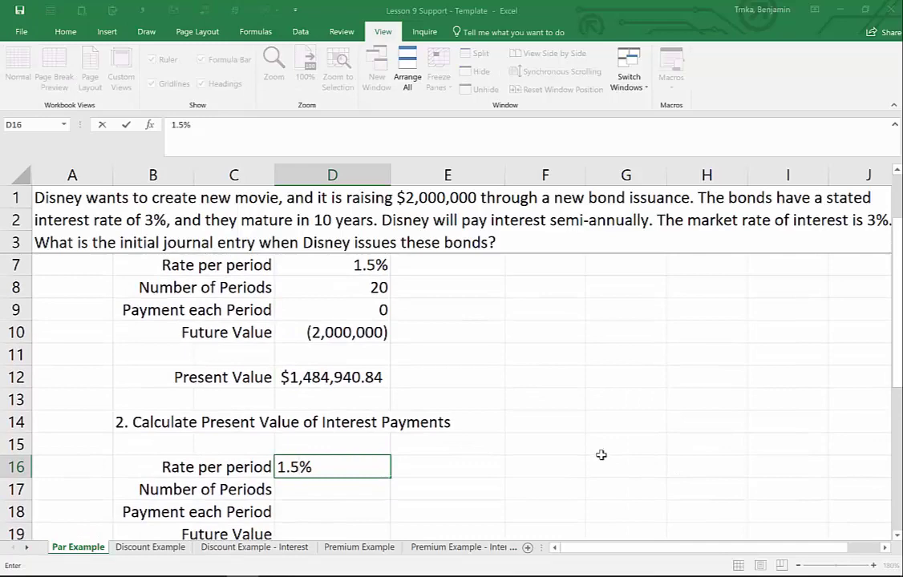
{"action": "key", "text": "Return"}
{"action": "type", "text": "20"}
{"action": "key", "text": "Return"}
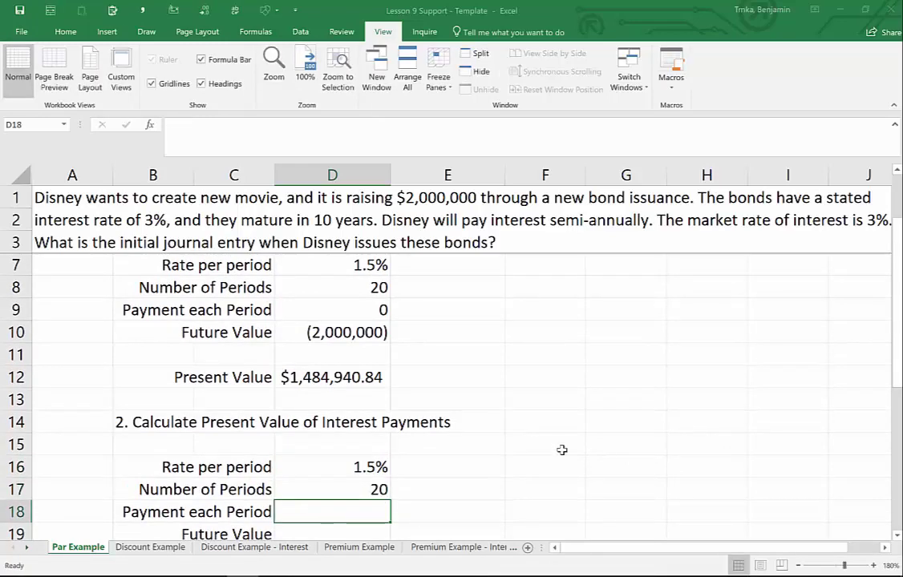
- Calculate the interest payment each period in D18 with the formula =-2000000*3%*6/12
{"action": "scroll", "coordinate": [517, 458], "scroll_direction": "down", "scroll_amount": 2}
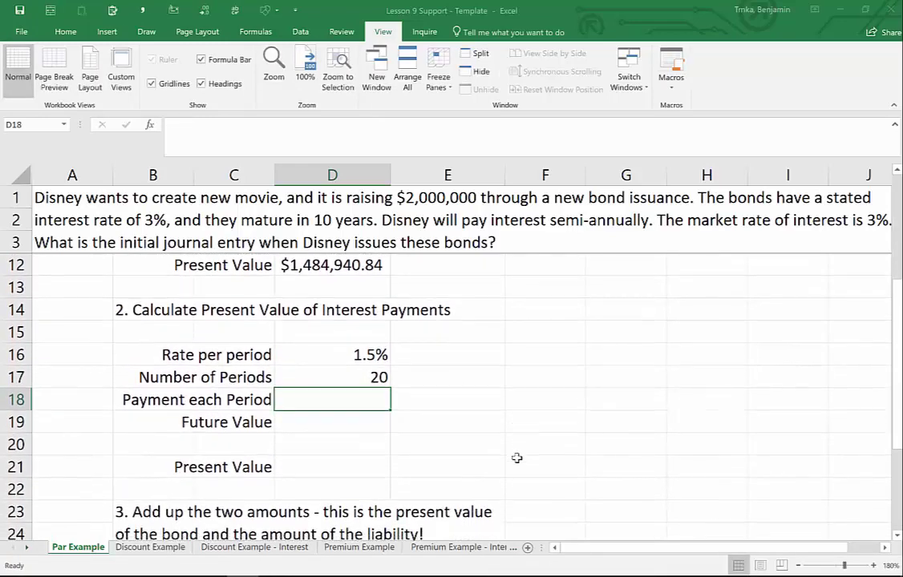
{"action": "type", "text": "="}
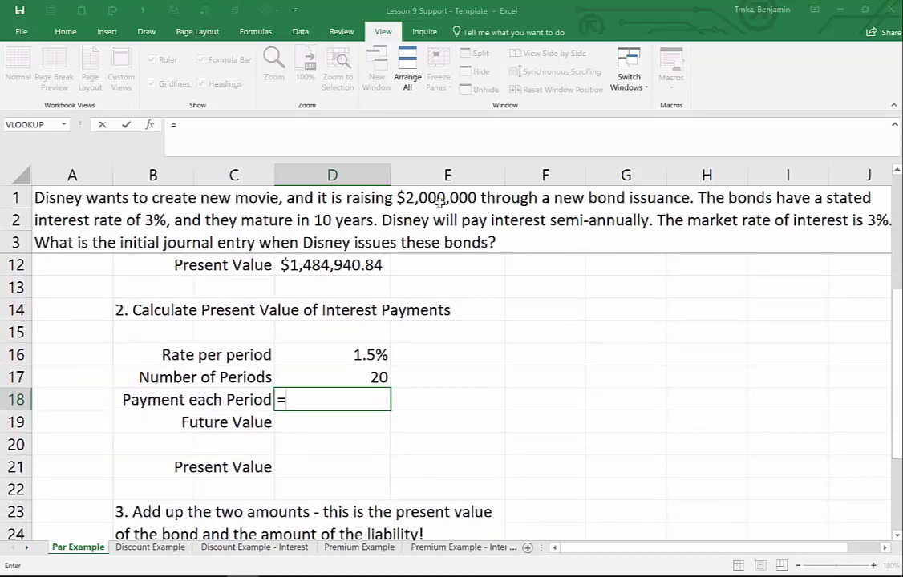
{"action": "type", "text": "2"}
{"action": "key", "text": "BackSpace"}
{"action": "type", "text": "-2000"}
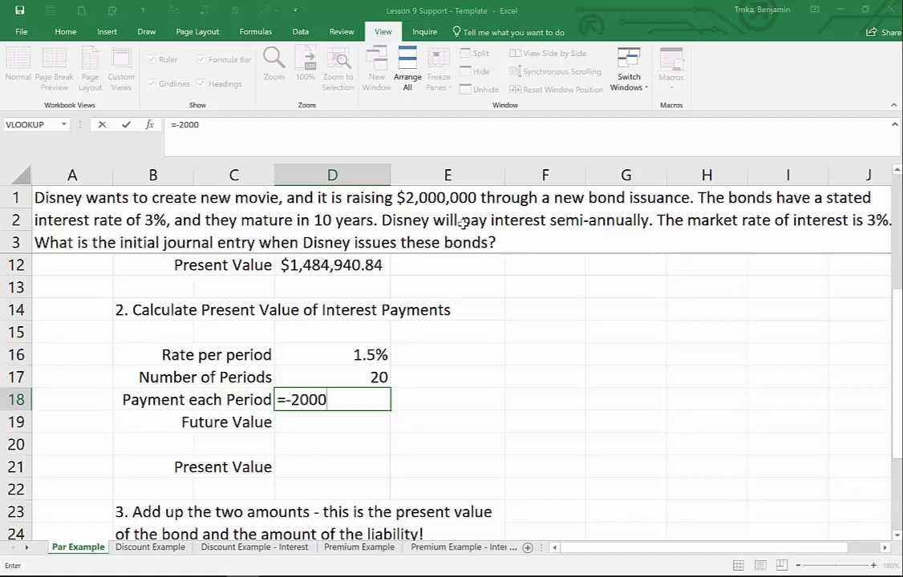
{"action": "type", "text": "000*"}
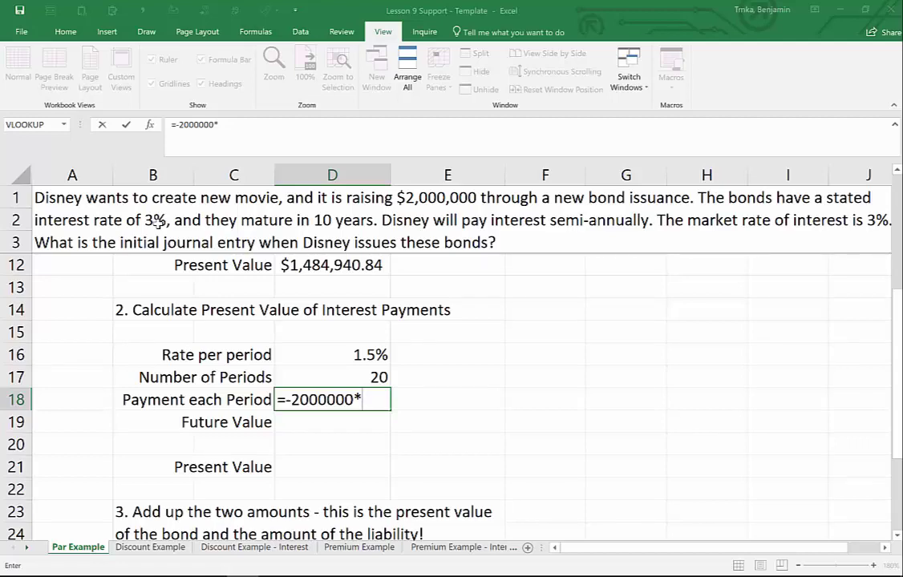
{"action": "type", "text": "3%*6/12"}
{"action": "key", "text": "Return"}
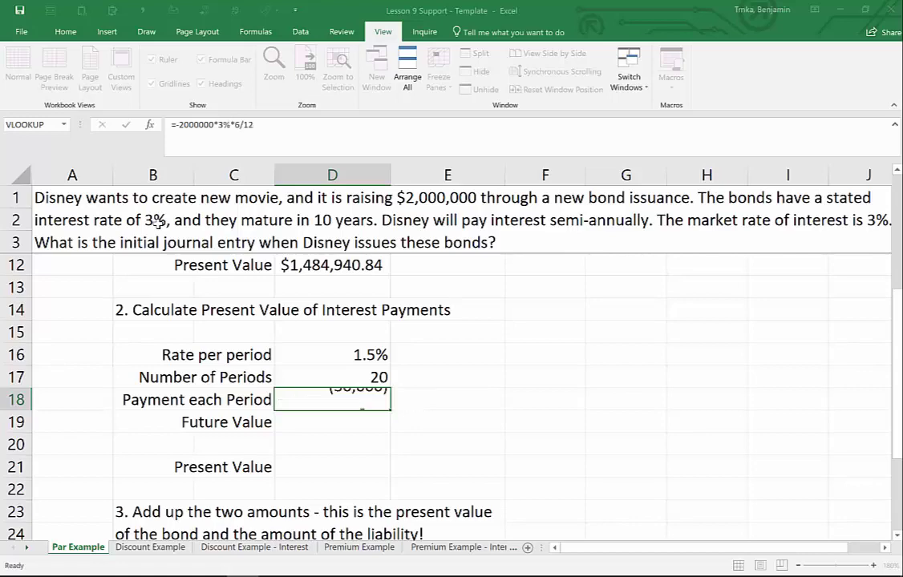
- Enter 0 as the future value in D19 for the interest payments calculation
{"action": "key", "text": "Up"}
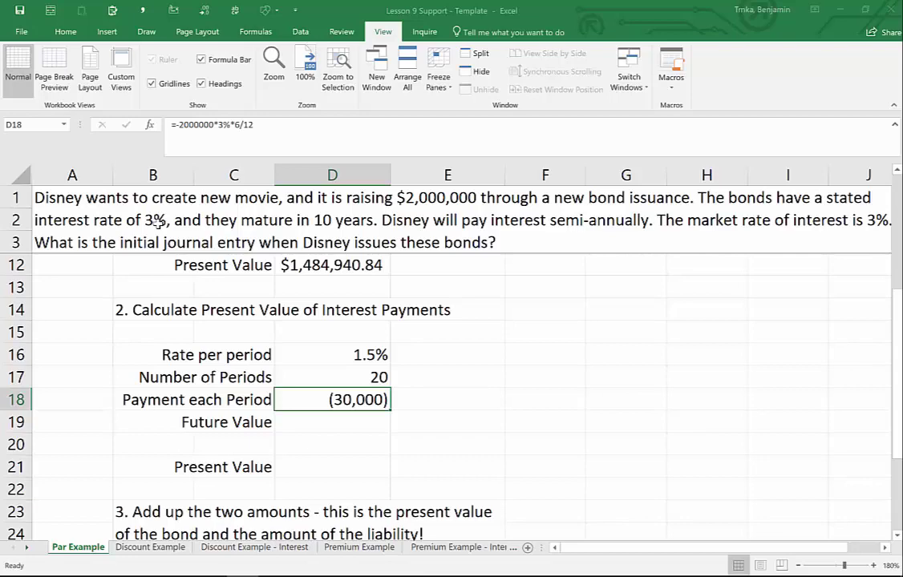
{"action": "key", "text": "Down"}
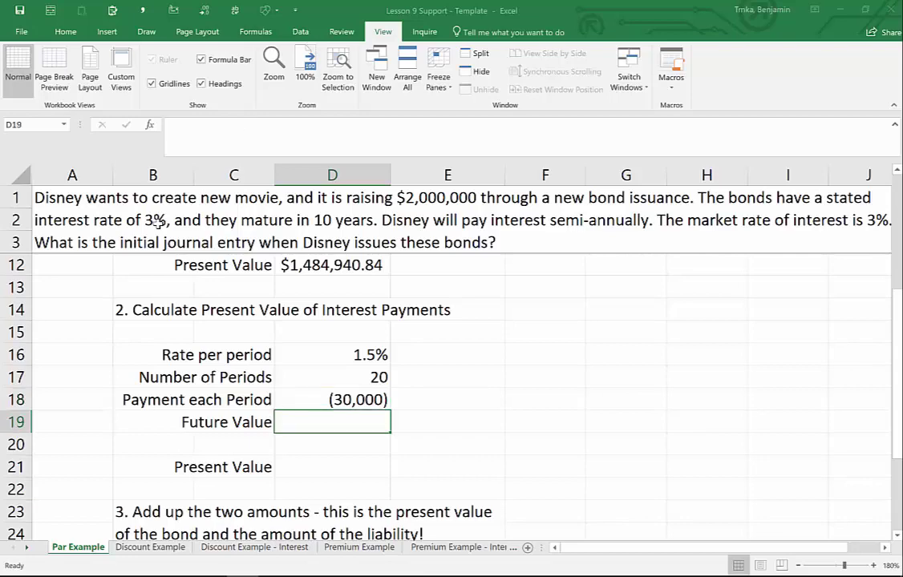
{"action": "type", "text": "0"}
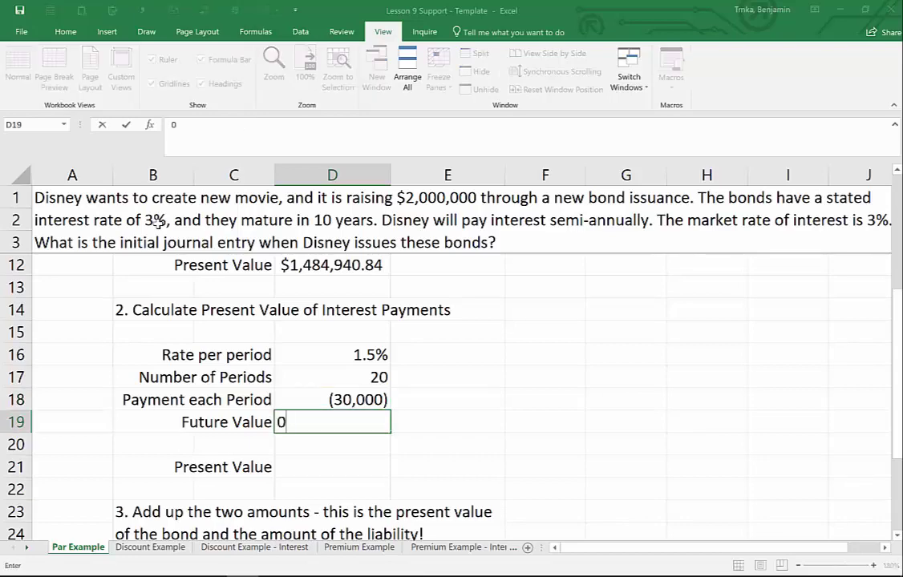
{"action": "key", "text": "Return"}
- Calculate the present value of the interest payments in D21 with the formula =PV(D16,D17,D18,D19)
{"action": "key", "text": "Return"}
{"action": "type", "text": "=pv"}
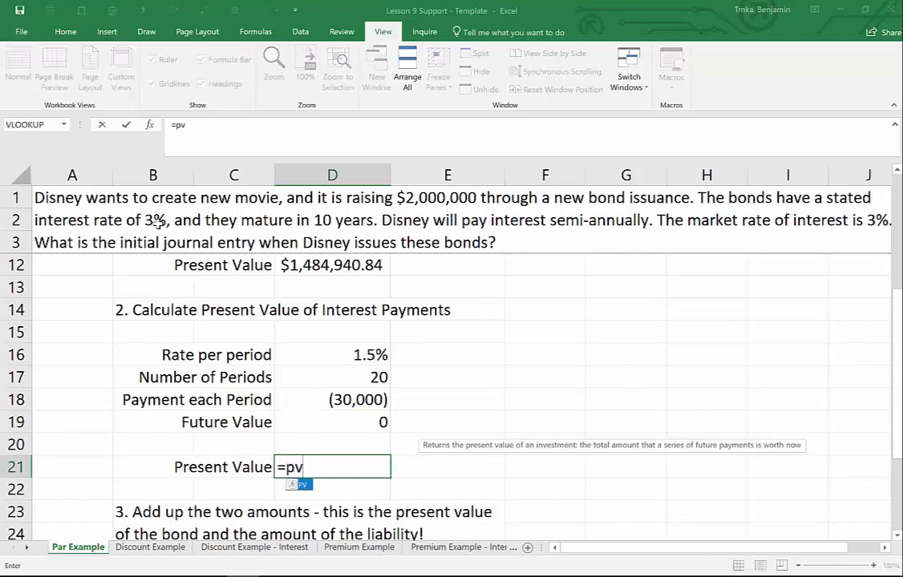
{"action": "key", "text": "Tab"}
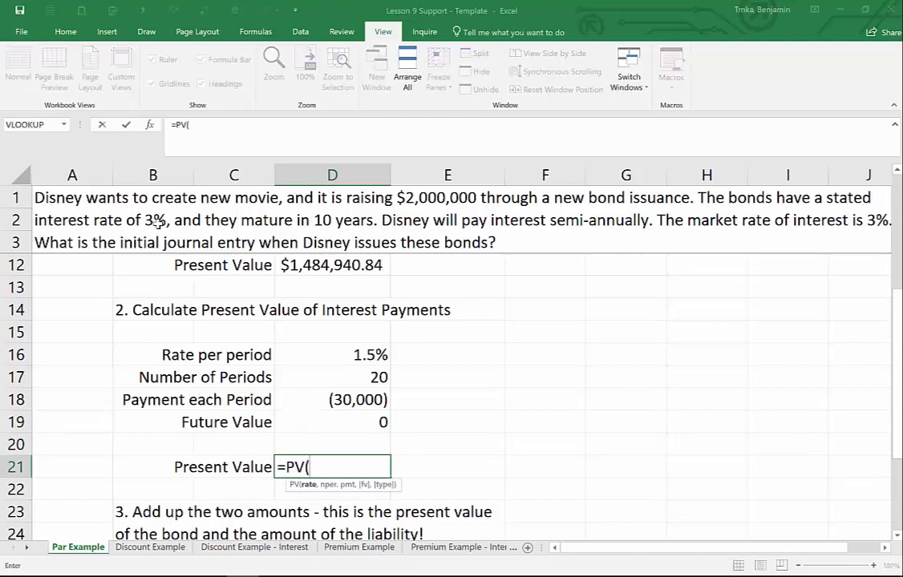
{"action": "key", "text": "Up"}
{"action": "key", "text": "Up"}
{"action": "key", "text": "Up"}
{"action": "key", "text": "Up"}
{"action": "key", "text": "Up"}
{"action": "type", "text": ","}
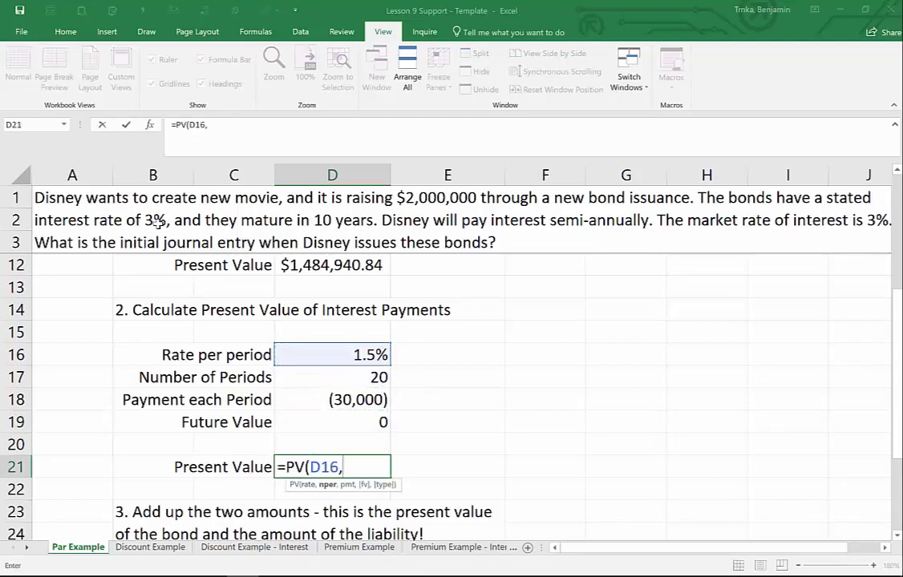
{"action": "key", "text": "Up"}
{"action": "key", "text": "Up"}
{"action": "key", "text": "Up"}
{"action": "key", "text": "Up"}
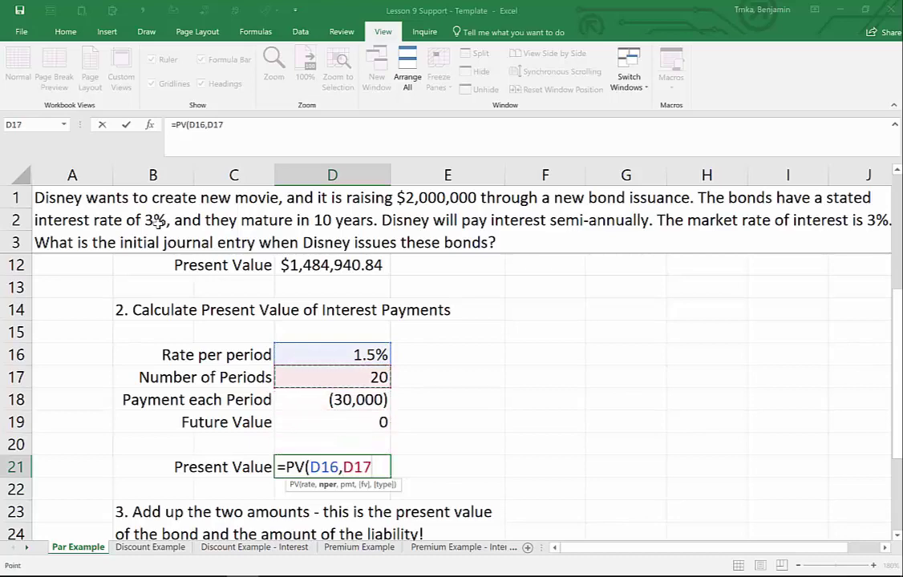
{"action": "type", "text": ","}
{"action": "key", "text": "Up"}
{"action": "key", "text": "Up"}
{"action": "key", "text": "Up"}
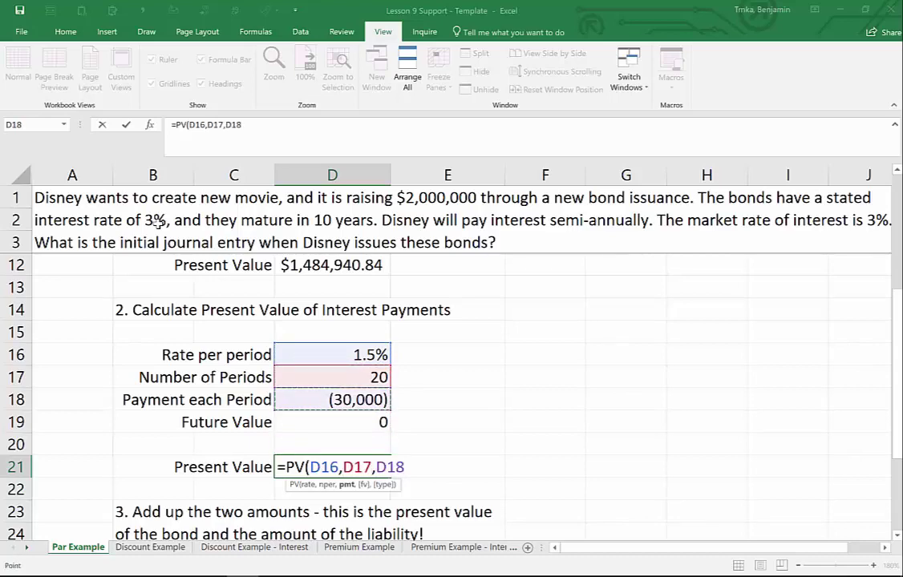
{"action": "type", "text": ","}
{"action": "key", "text": "Up"}
{"action": "key", "text": "Up"}
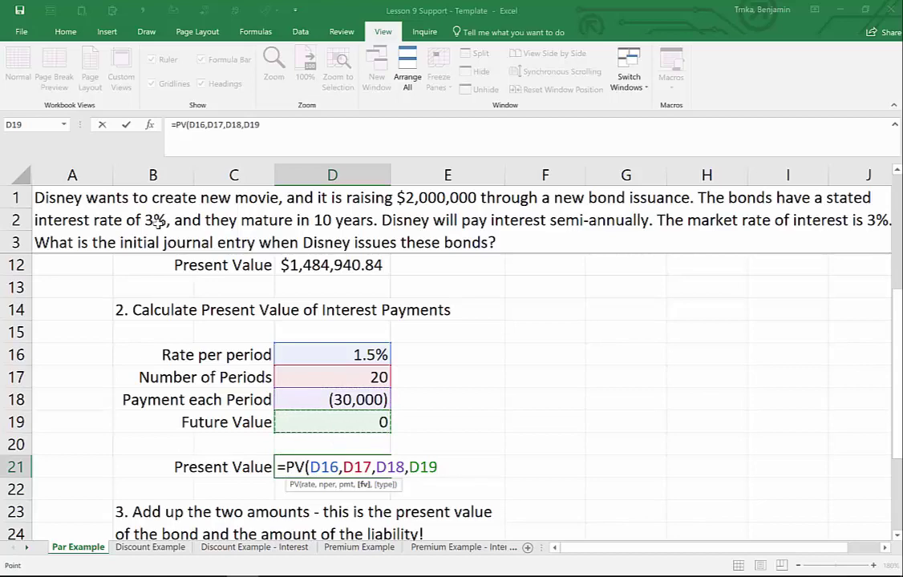
{"action": "type", "text": ")"}
{"action": "key", "text": "Return"}
{"action": "key", "text": "Up"}
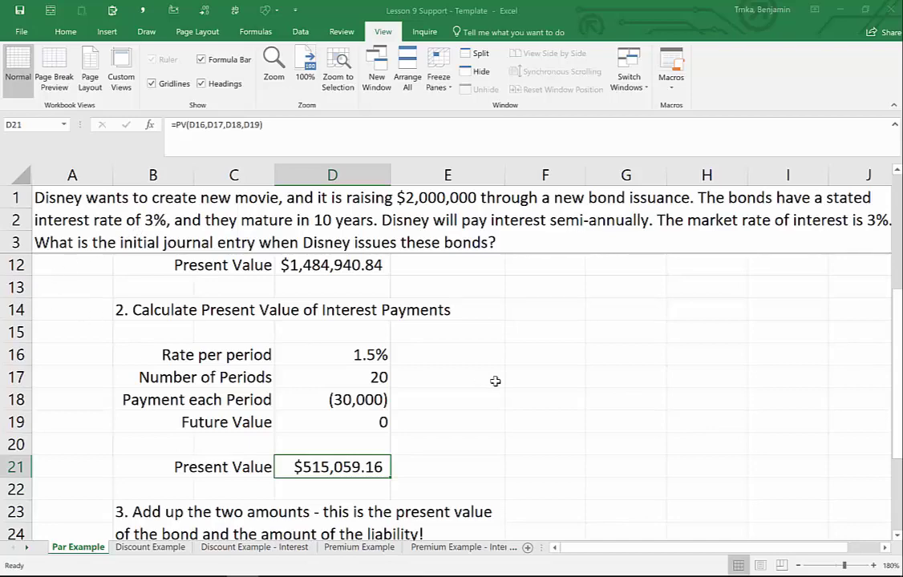
- Review the interest rate input and the formulas for the principal, interest and total present values in D26 to D28
{"action": "left_click", "coordinate": [382, 355]}
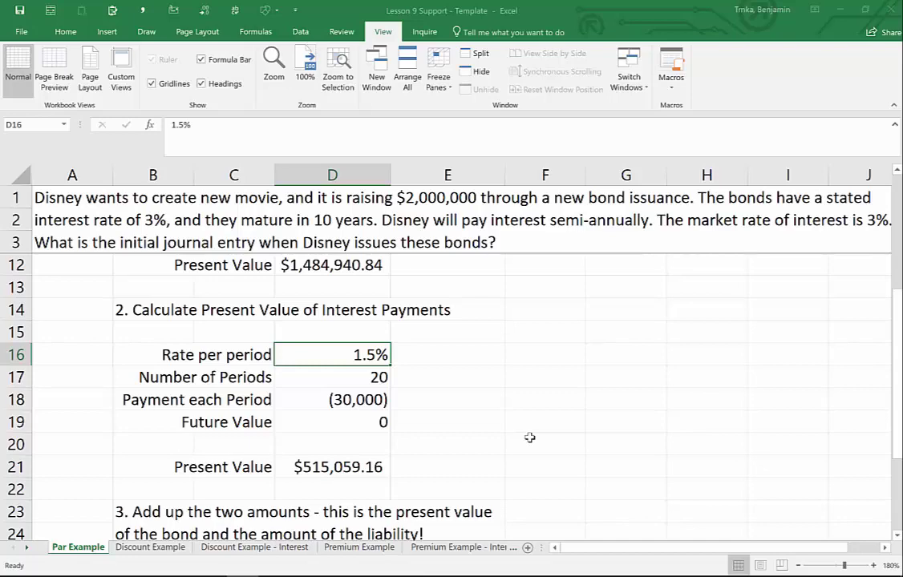
{"action": "scroll", "coordinate": [530, 437], "scroll_direction": "down", "scroll_amount": 3}
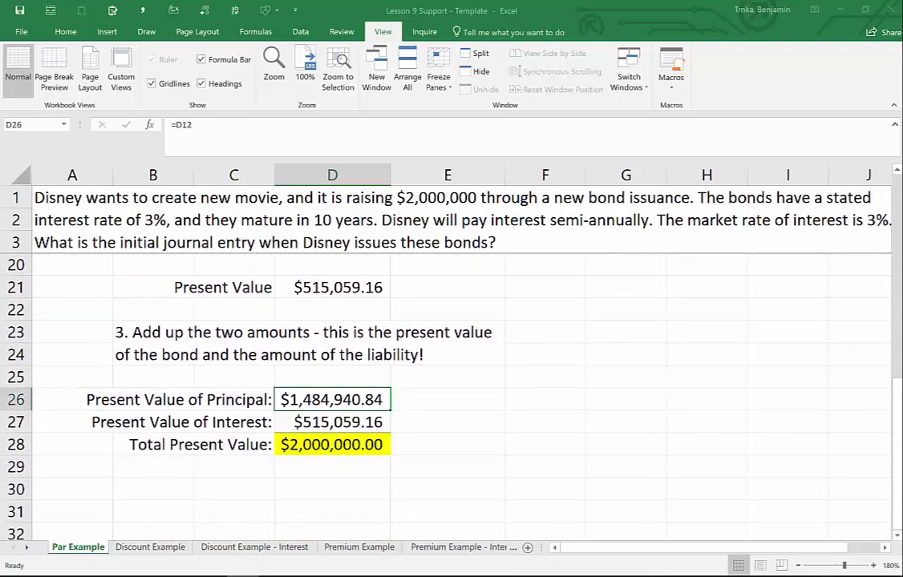
{"action": "left_click", "coordinate": [331, 421]}
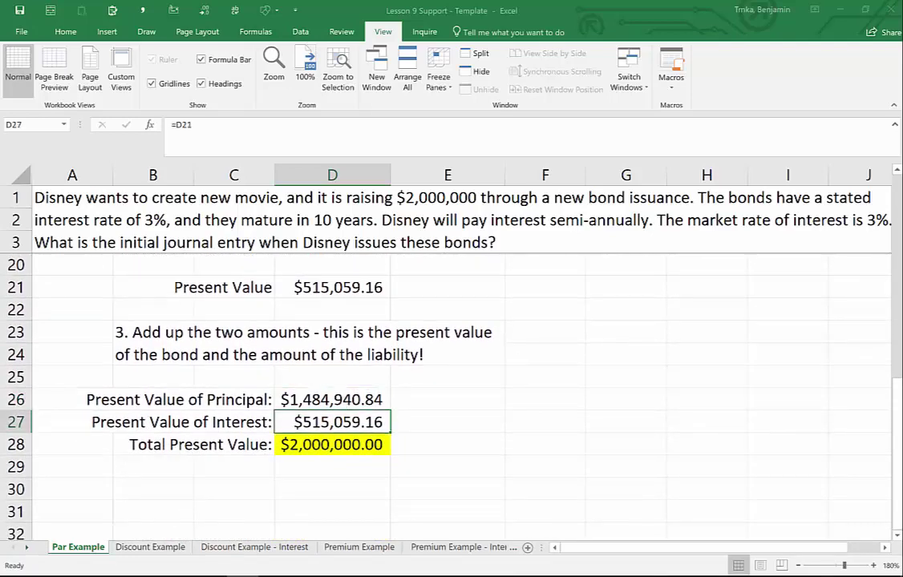
{"action": "left_click", "coordinate": [331, 444]}
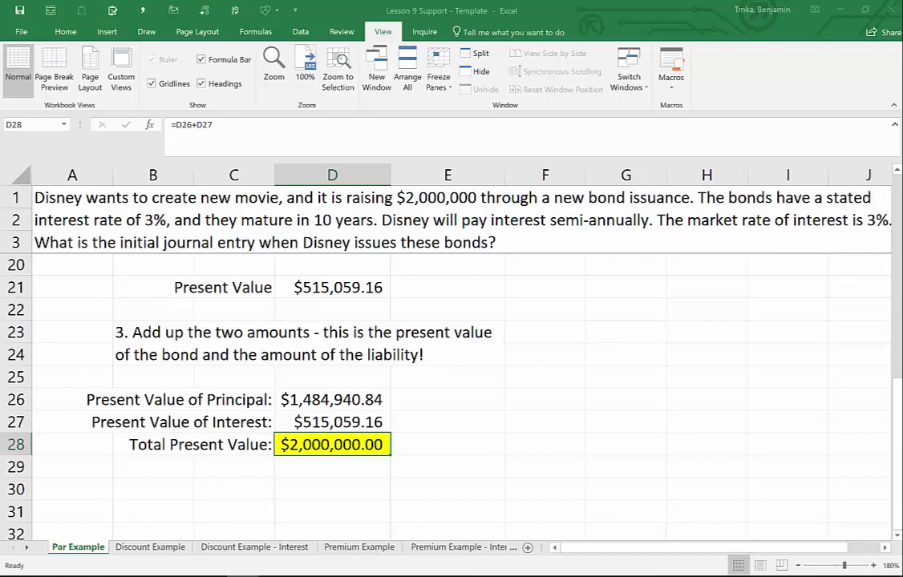
- Switch to the PowerPoint deck, run the slide show from the par example calculation, and reveal Disney's journal entry at issuance
{"action": "key", "text": "alt+Tab"}
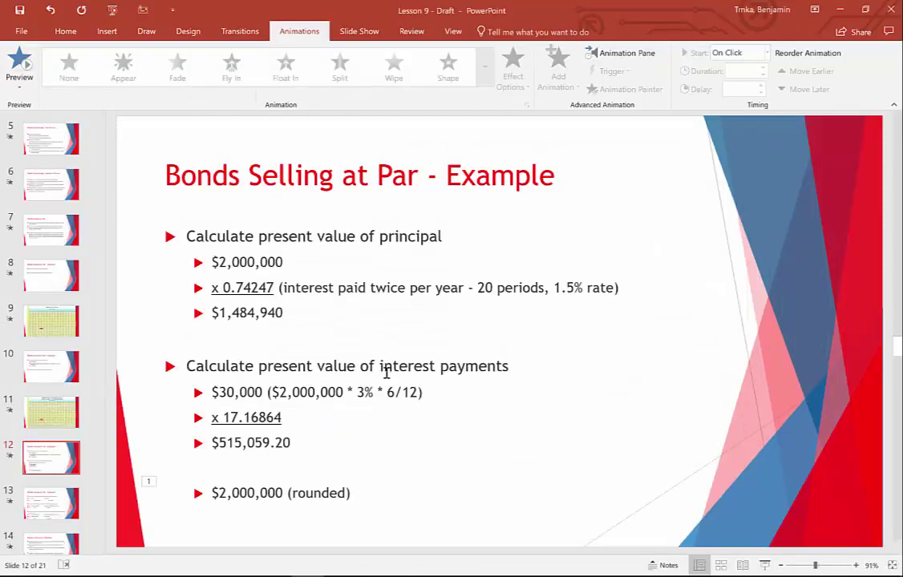
{"action": "left_click", "coordinate": [764, 565]}
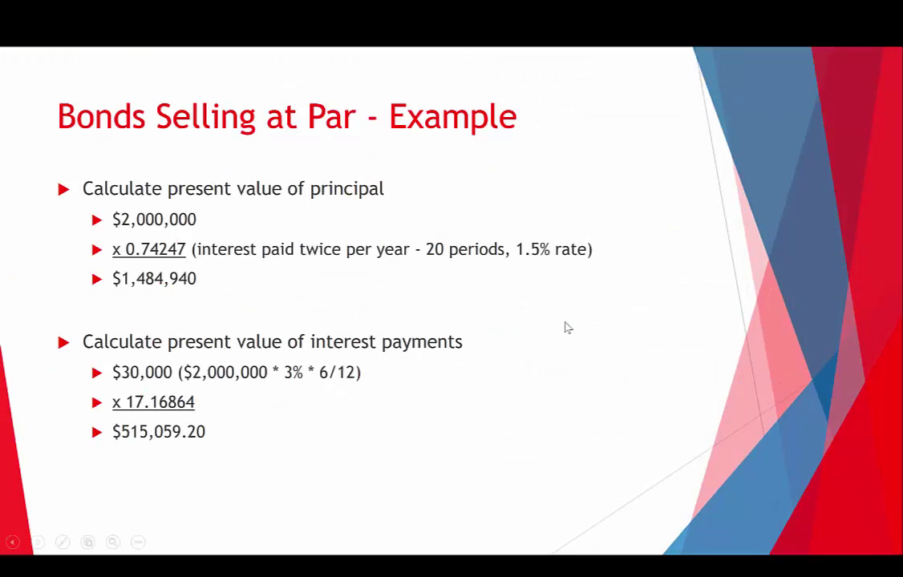
{"action": "left_click", "coordinate": [566, 327]}
{"action": "left_click", "coordinate": [567, 327]}
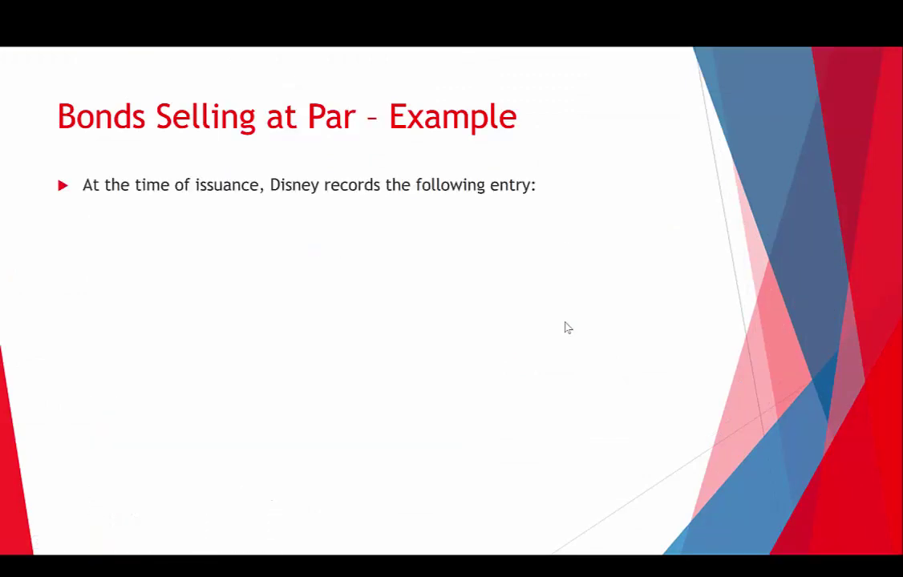
{"action": "left_click", "coordinate": [567, 327]}
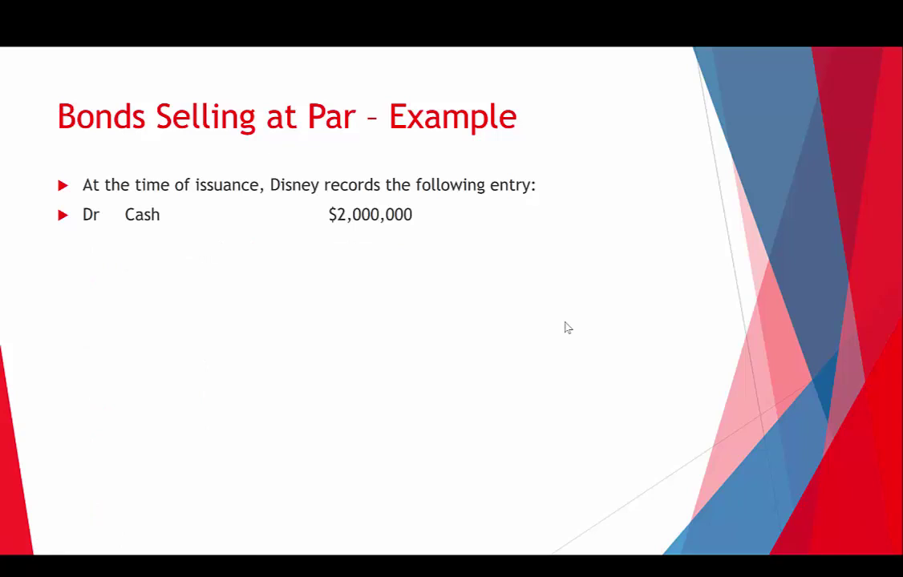
{"action": "left_click", "coordinate": [567, 327]}
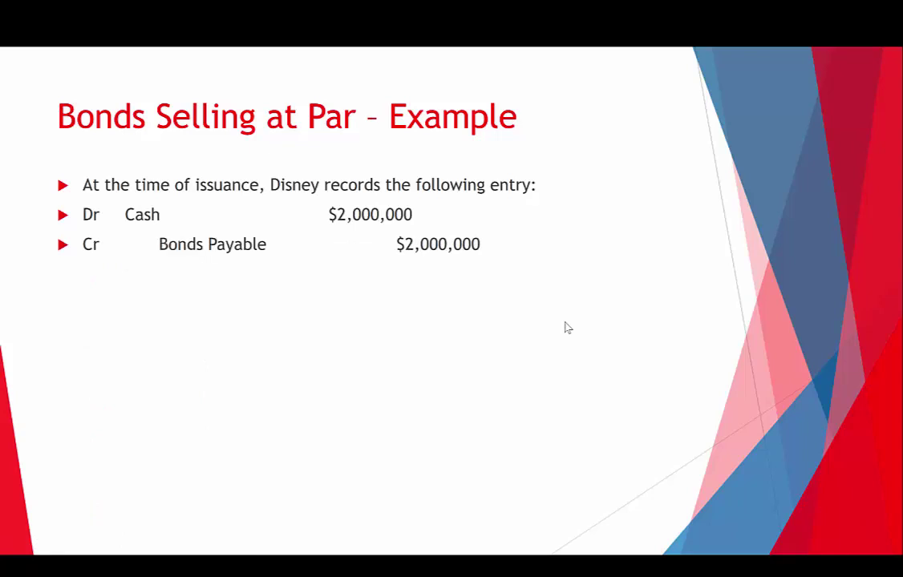
{"action": "left_click", "coordinate": [453, 278]}
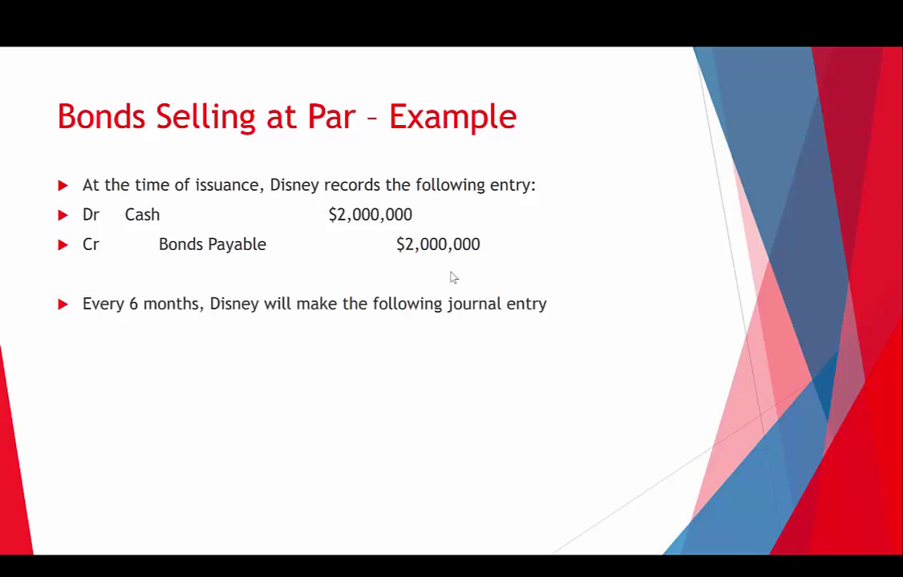
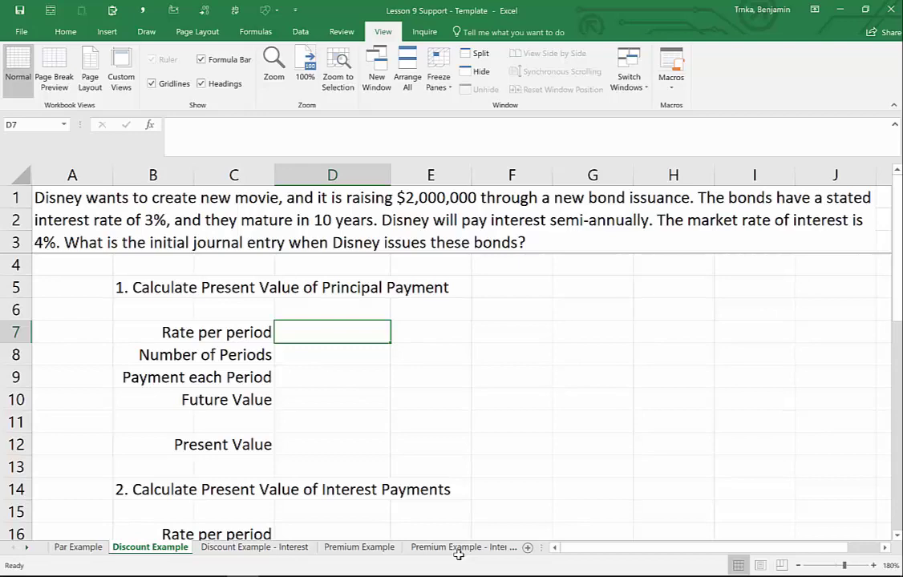
- For the discount example's principal calculation, enter a rate per period of 2% in D7 and 20 periods in D8
{"action": "type", "text": "="}
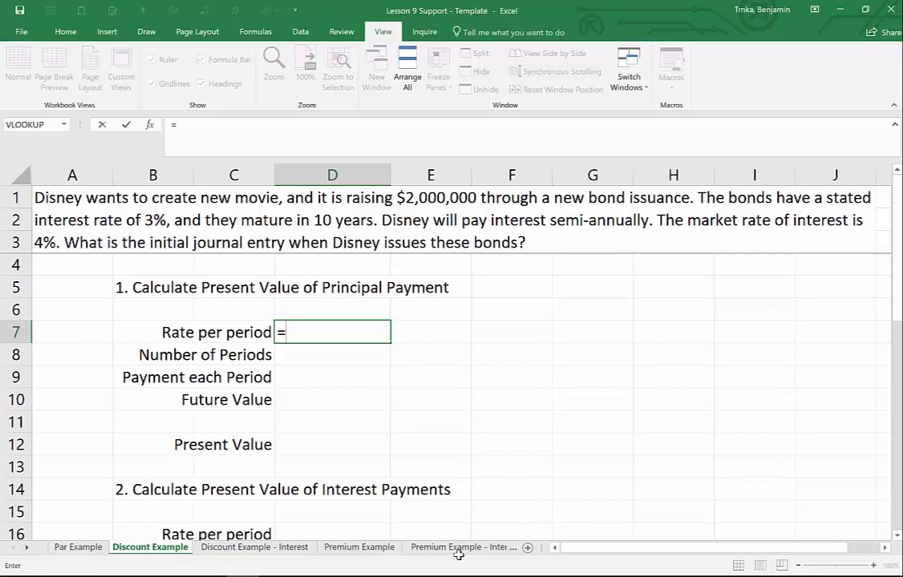
{"action": "type", "text": "2%"}
{"action": "key", "text": "Return"}
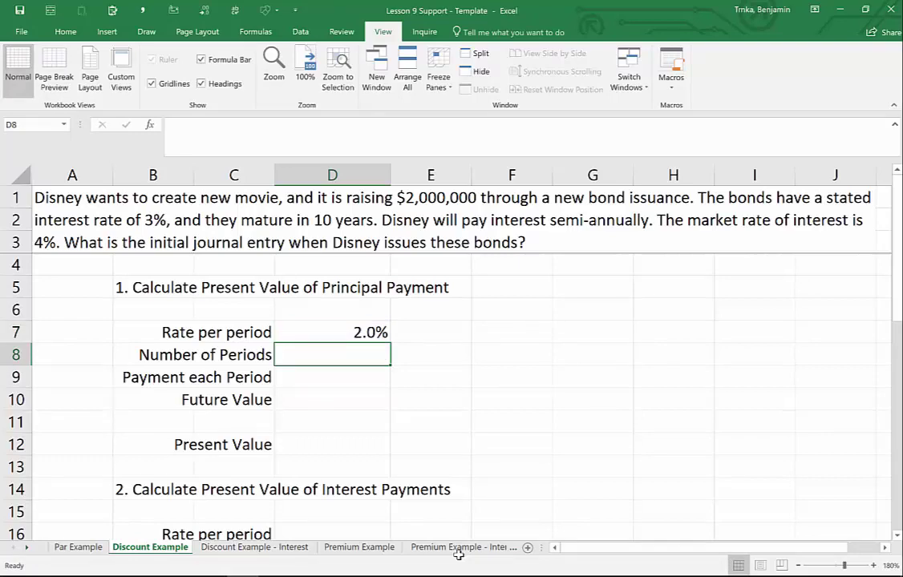
{"action": "type", "text": "20"}
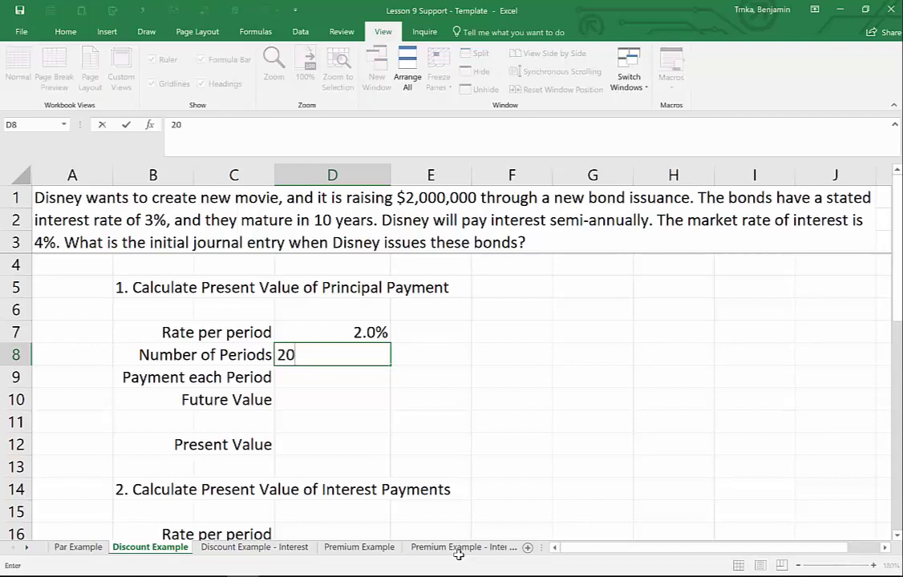
{"action": "key", "text": "Return"}
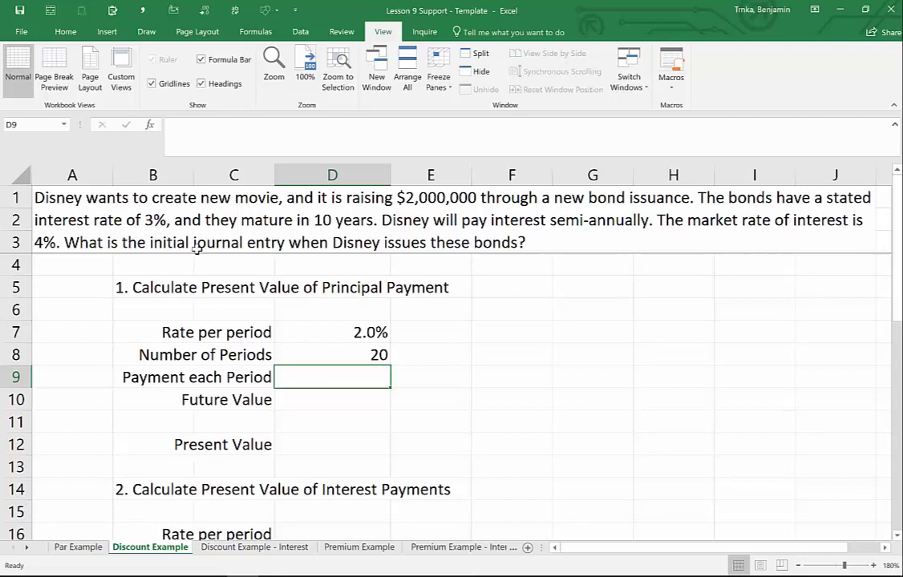
{"action": "type", "text": "30"}
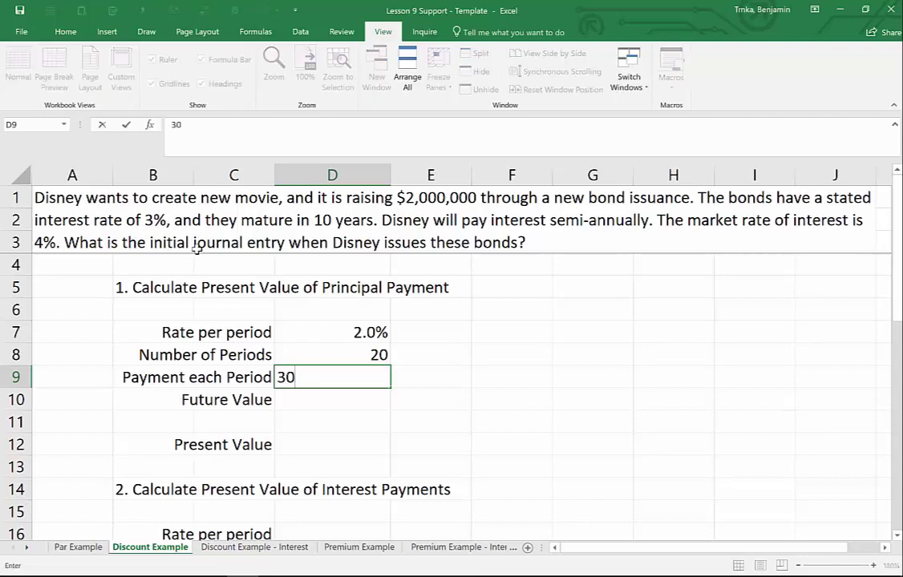
{"action": "type", "text": "000"}
{"action": "key", "text": "Return"}
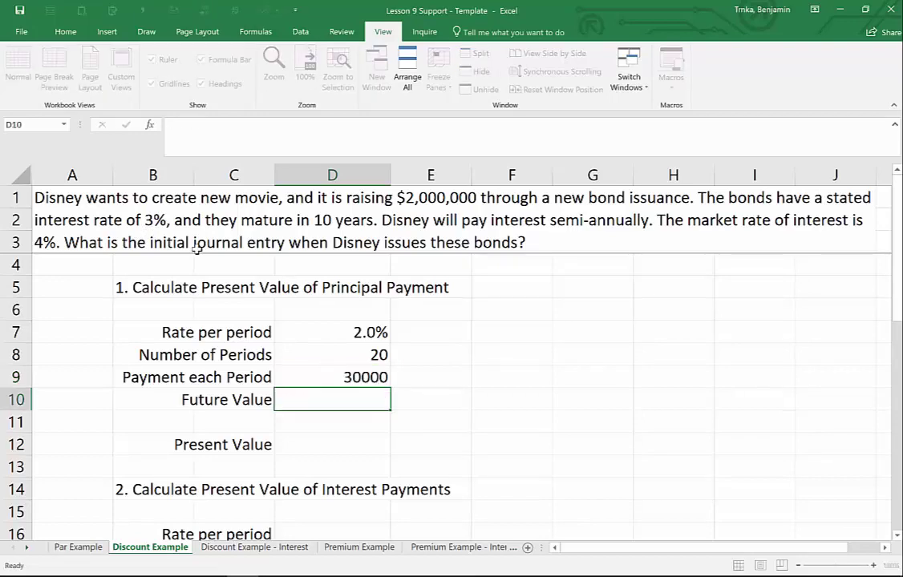
{"action": "key", "text": "Up"}
{"action": "key", "text": "Delete"}
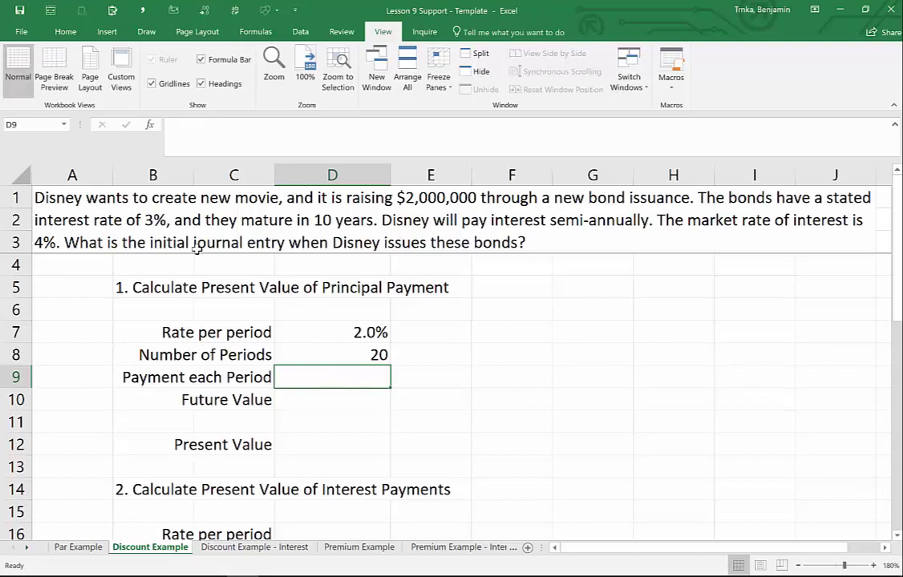
- Enter 0 as the payment each period in D9 for the principal calculation
{"action": "type", "text": "0"}
{"action": "key", "text": "Return"}
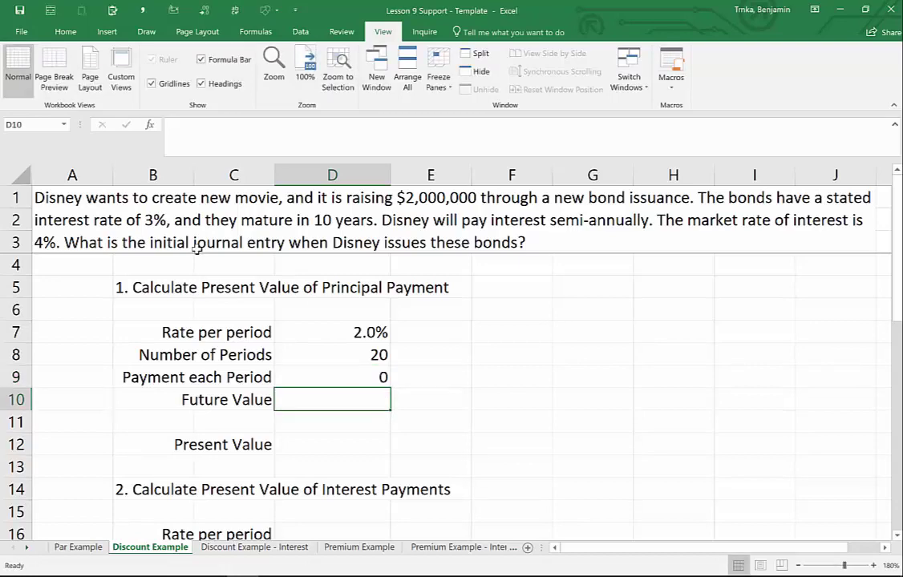
- Compare the principal and interest payment sections to check where the payment each period belongs
{"action": "left_click", "coordinate": [338, 290]}
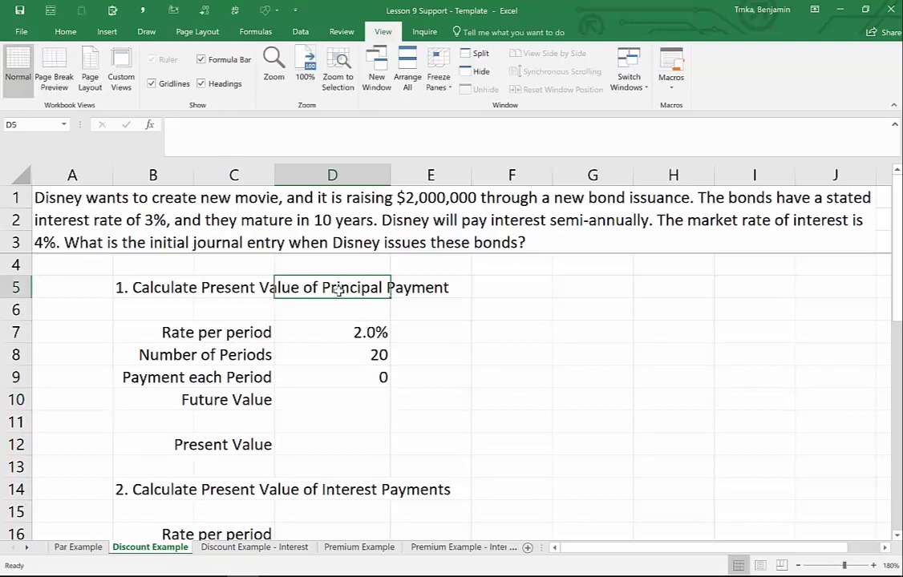
{"action": "scroll", "coordinate": [305, 357], "scroll_direction": "down", "scroll_amount": 1}
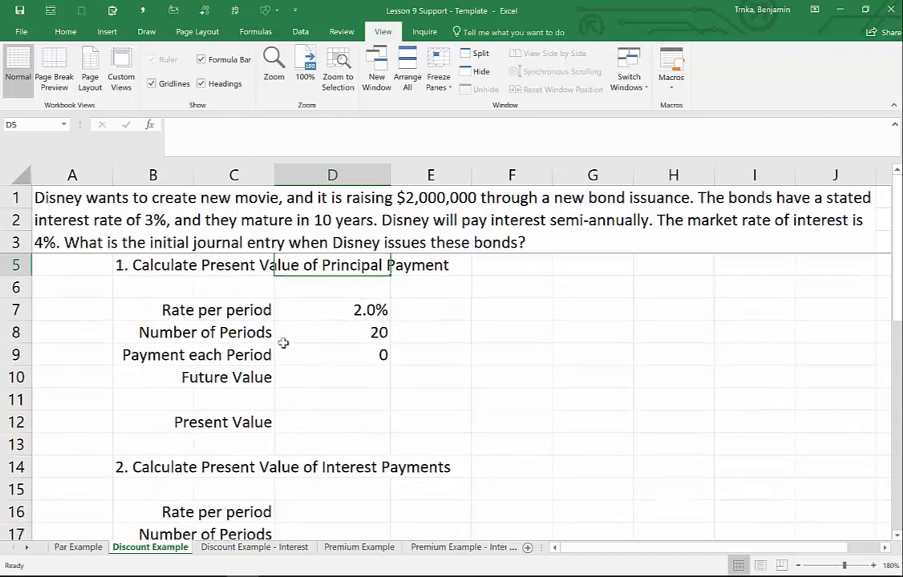
{"action": "left_click", "coordinate": [229, 310]}
{"action": "left_click_drag", "start_coordinate": [229, 310], "coordinate": [298, 414]}
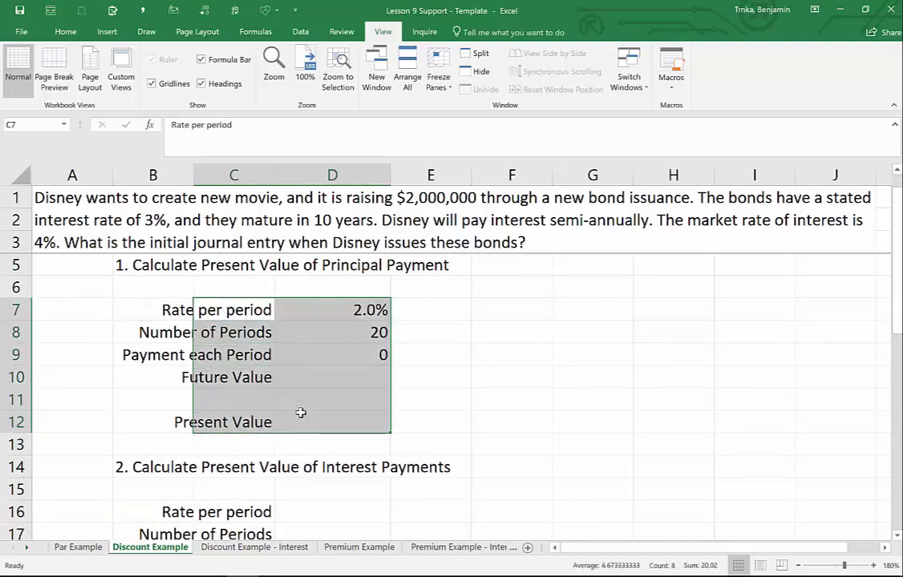
{"action": "left_click", "coordinate": [321, 384]}
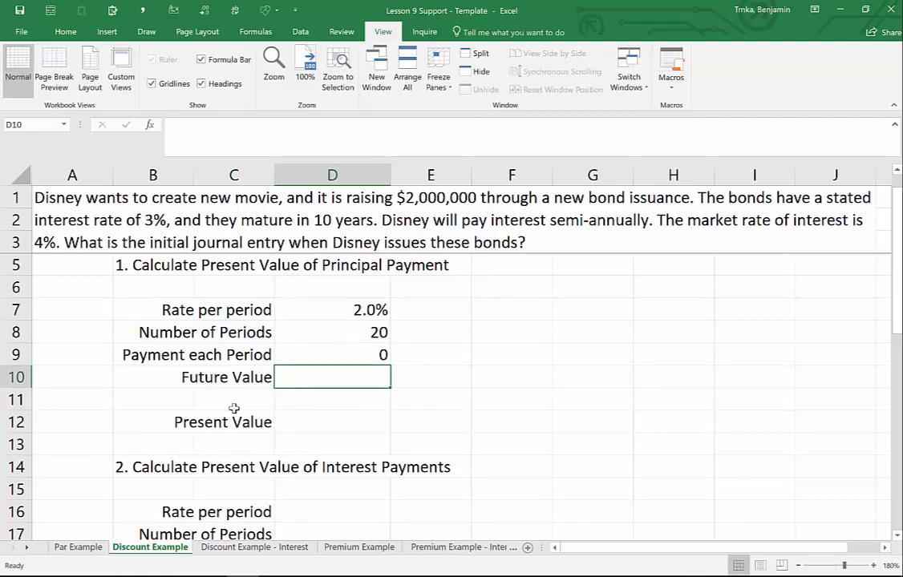
{"action": "scroll", "coordinate": [233, 409], "scroll_direction": "down", "scroll_amount": 1}
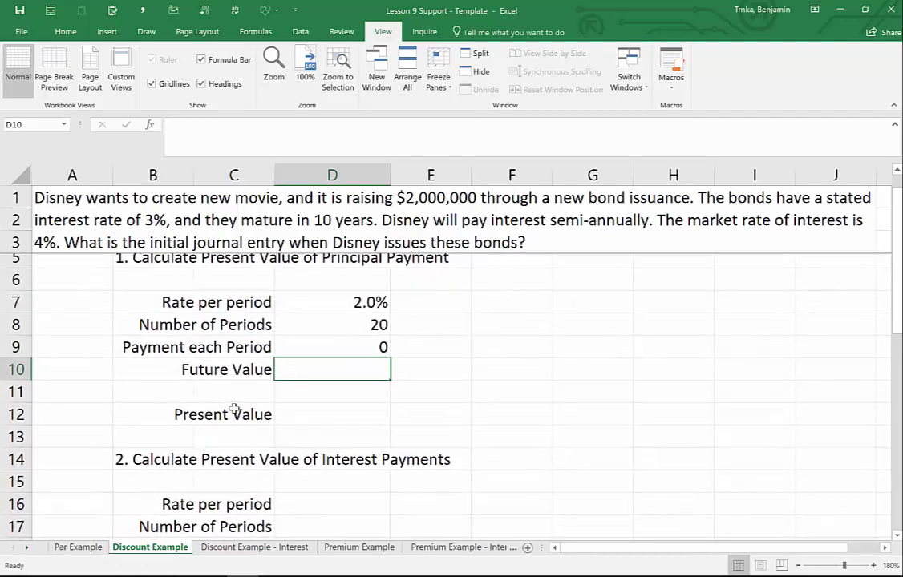
{"action": "scroll", "coordinate": [233, 409], "scroll_direction": "down", "scroll_amount": 2}
{"action": "left_click", "coordinate": [334, 473]}
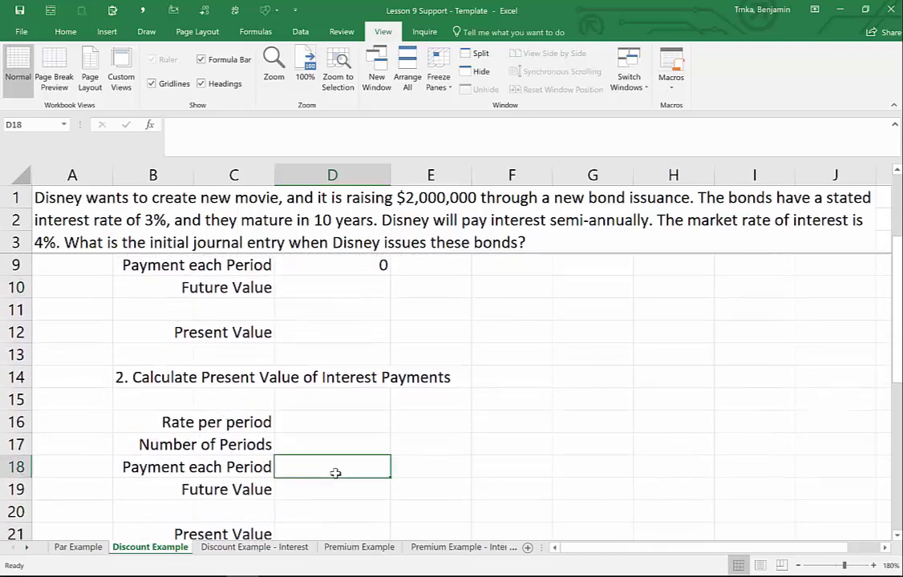
- Enter -30000 as the payment each period in D18 for the interest payments calculation
{"action": "type", "text": "-30000"}
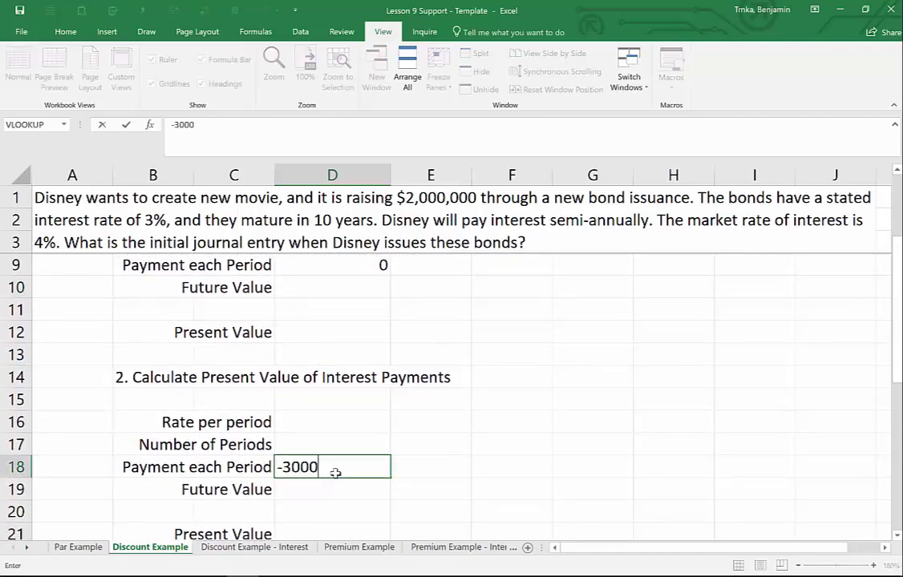
{"action": "key", "text": "Return"}
{"action": "left_click", "coordinate": [341, 473]}
- Enter -2000000 as the future value in D10 for the principal calculation
{"action": "scroll", "coordinate": [185, 431], "scroll_direction": "up", "scroll_amount": 2}
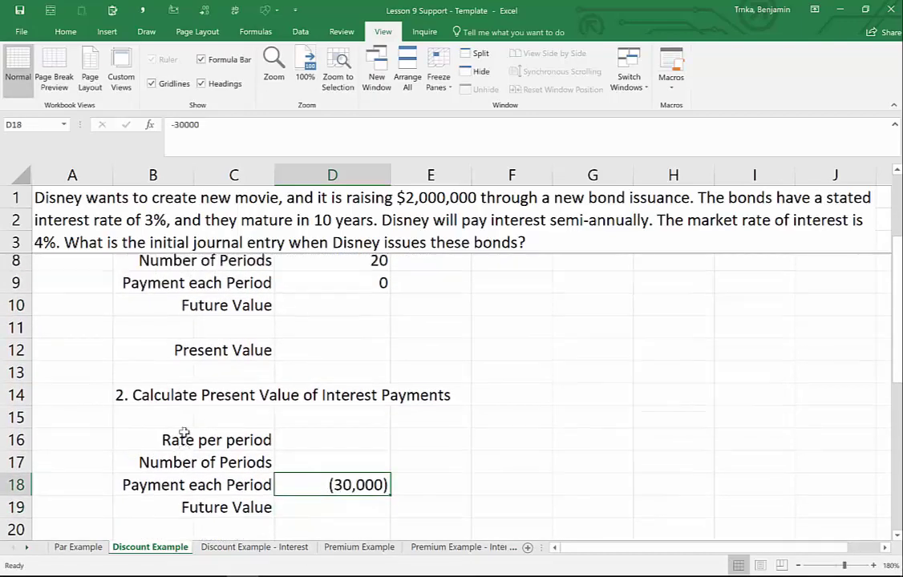
{"action": "scroll", "coordinate": [184, 433], "scroll_direction": "up", "scroll_amount": 1}
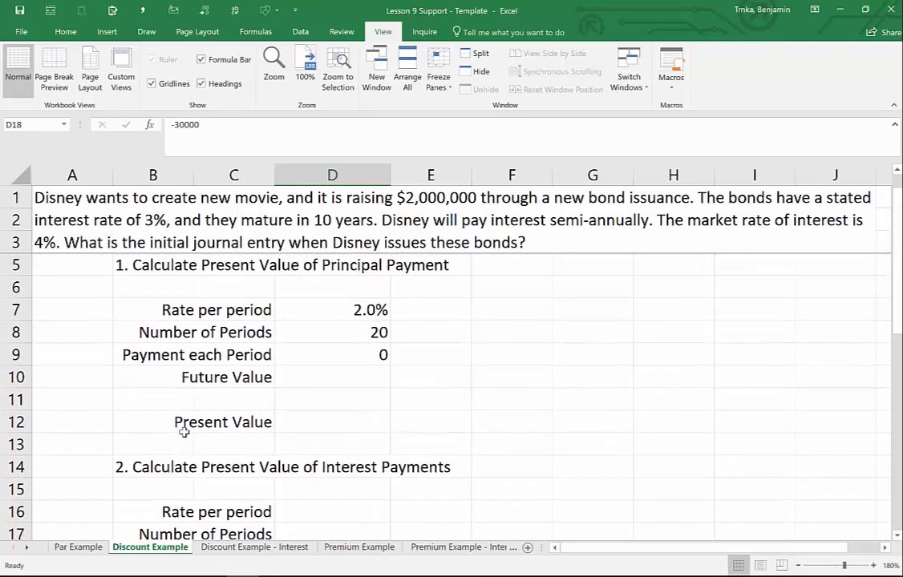
{"action": "left_click", "coordinate": [319, 372]}
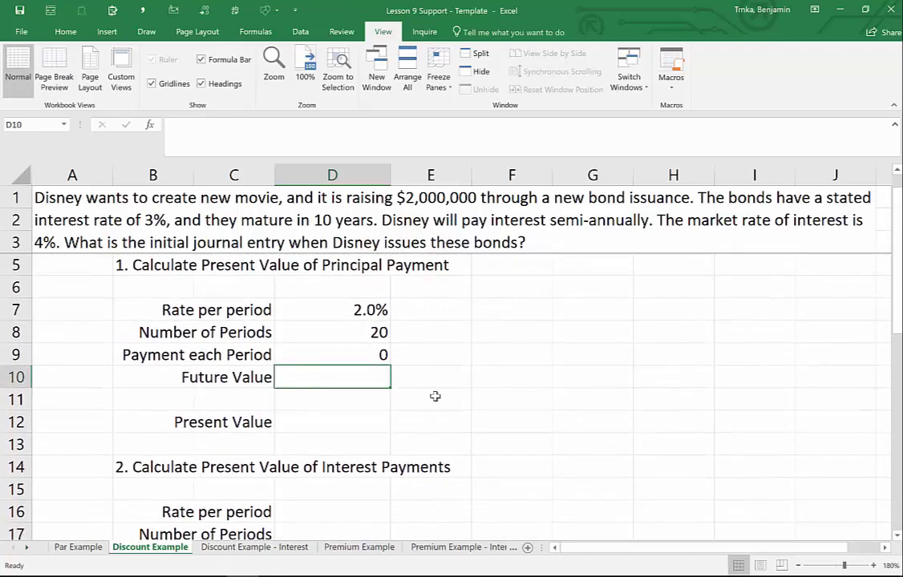
{"action": "type", "text": "-20"}
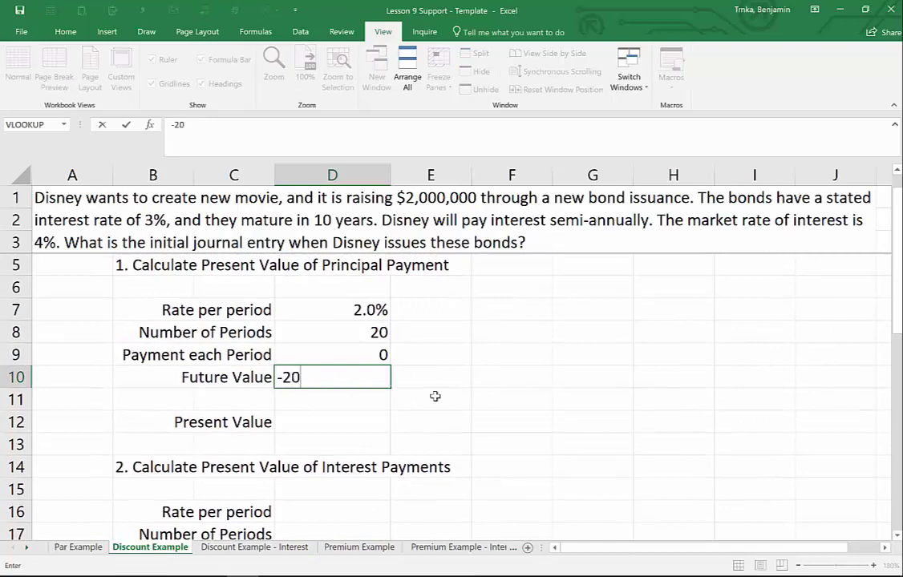
{"action": "type", "text": "00000"}
{"action": "key", "text": "Return"}
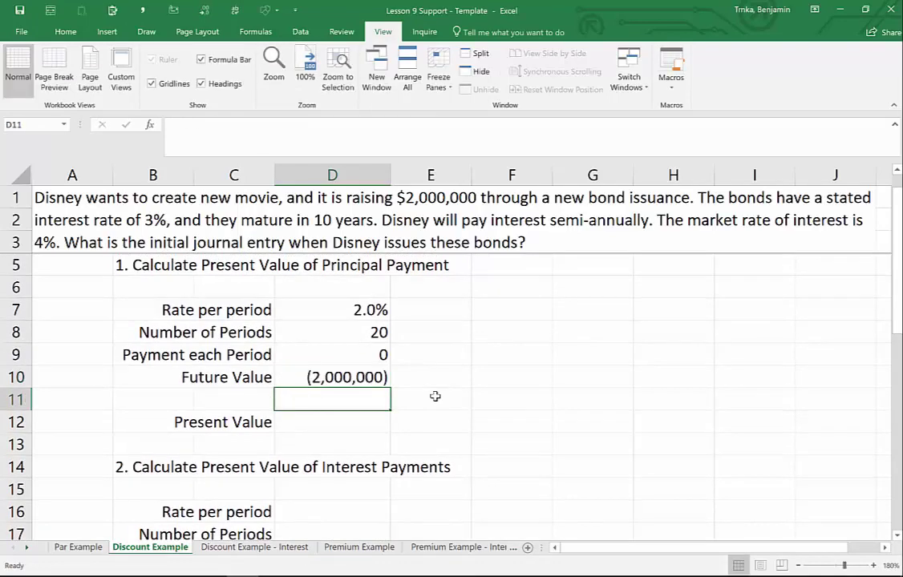
- Calculate the present value of the principal in D12 with the formula =PV(D7,D8,D9,D10)
{"action": "key", "text": "Return"}
{"action": "type", "text": "=pv"}
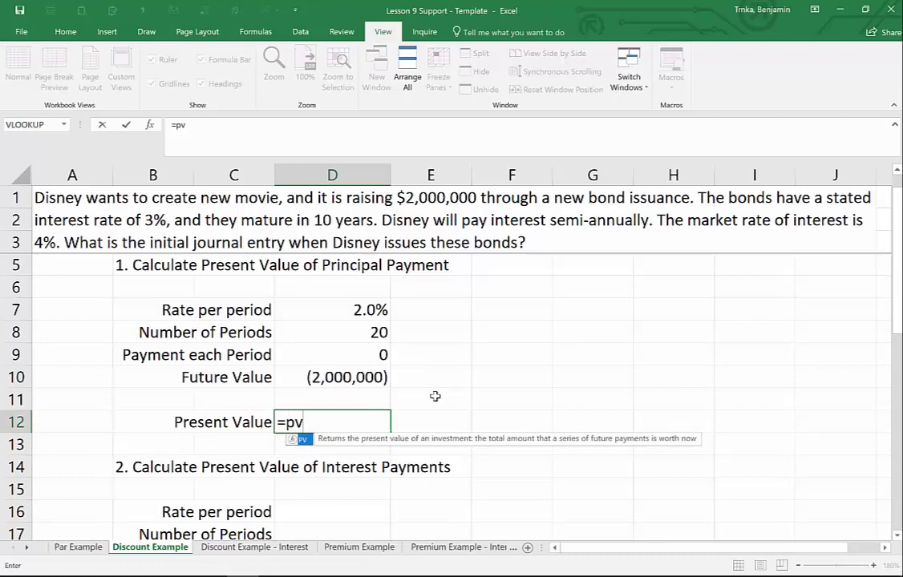
{"action": "key", "text": "Tab"}
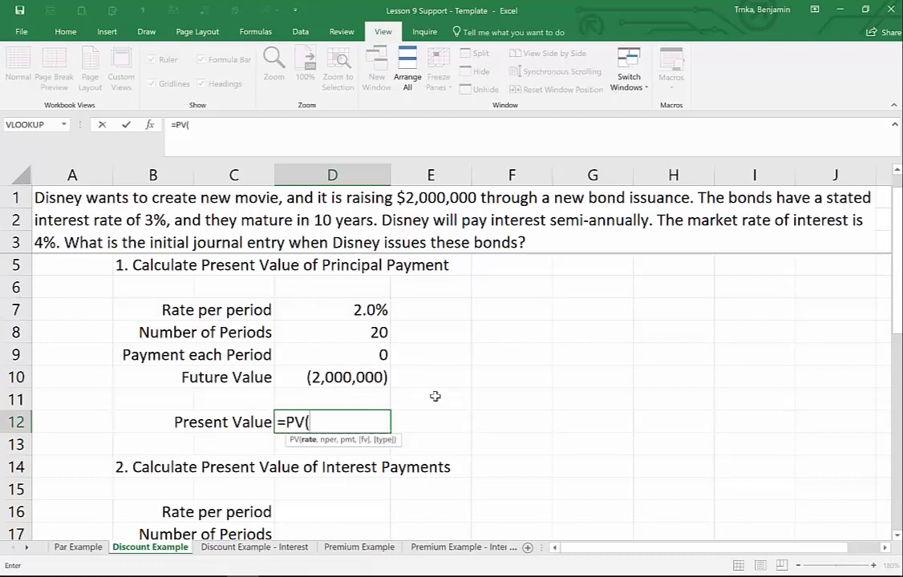
{"action": "key", "text": "Up"}
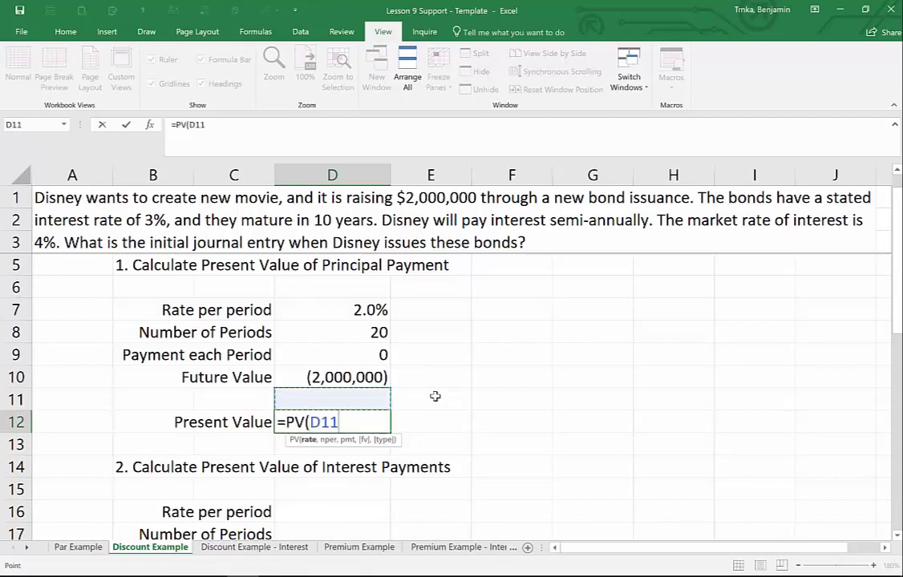
{"action": "key", "text": "Up"}
{"action": "key", "text": "Up"}
{"action": "key", "text": "Up"}
{"action": "key", "text": "Up"}
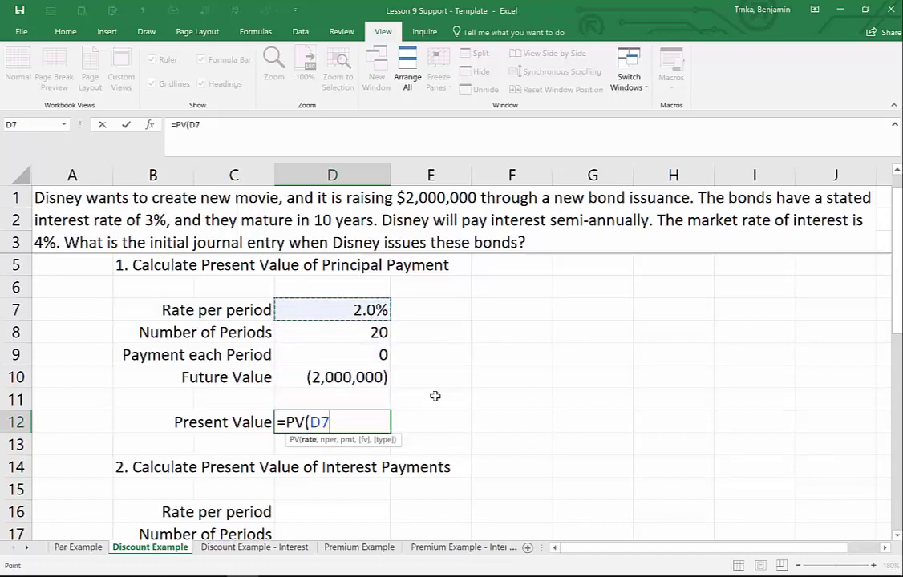
{"action": "type", "text": ","}
{"action": "key", "text": "Up"}
{"action": "key", "text": "Up"}
{"action": "key", "text": "Up"}
{"action": "key", "text": "Up"}
{"action": "type", "text": ","}
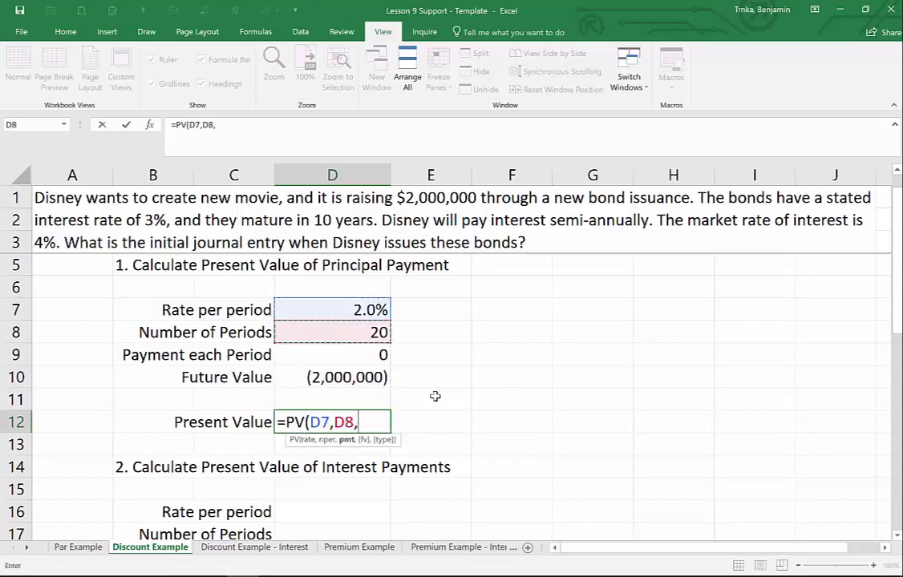
{"action": "key", "text": "Up"}
{"action": "key", "text": "Up"}
{"action": "key", "text": "Up"}
{"action": "type", "text": ","}
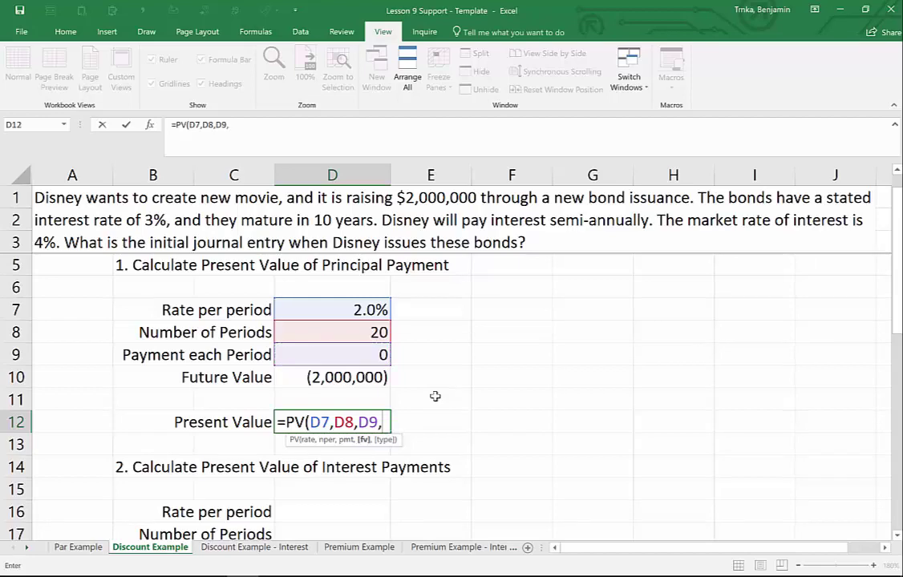
{"action": "key", "text": "Up"}
{"action": "key", "text": "Up"}
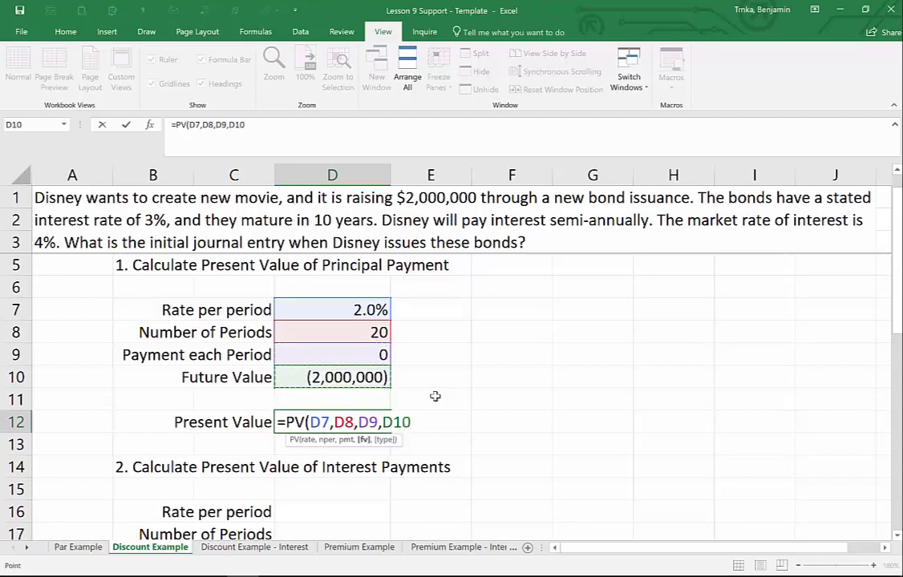
{"action": "type", "text": ")"}
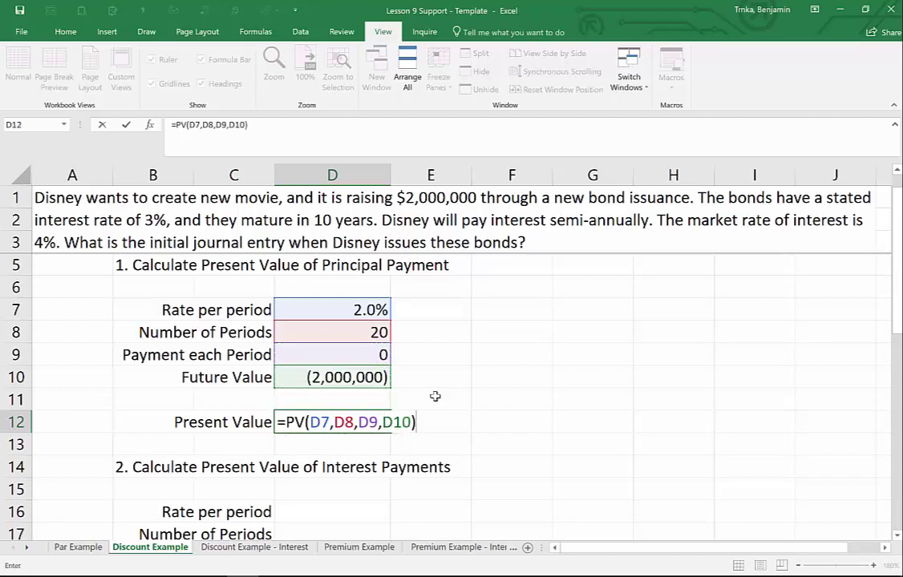
{"action": "key", "text": "Return"}
{"action": "key", "text": "Up"}
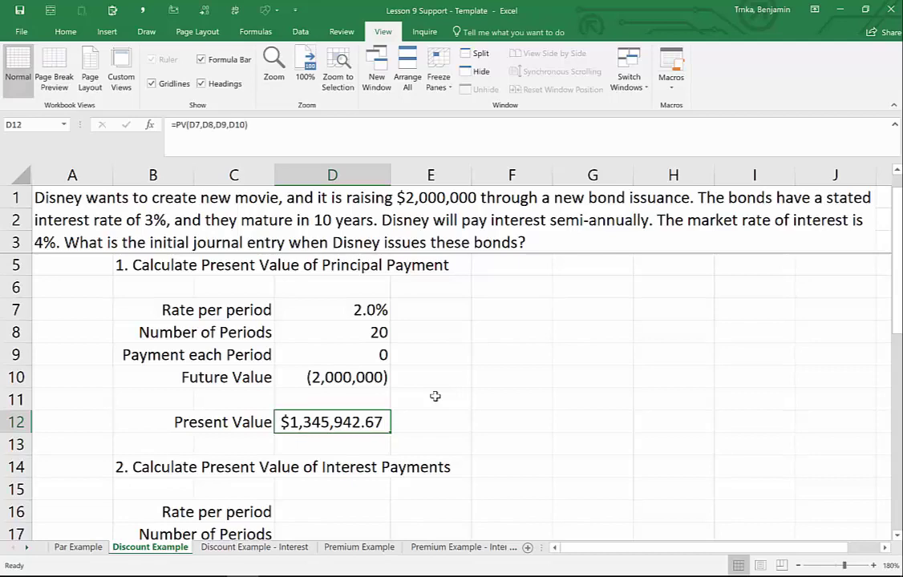
- Compare the principal's present value in D12 on the Par Example sheet with the one on the Discount Example sheet
{"action": "left_click", "coordinate": [70, 548]}
{"action": "scroll", "coordinate": [286, 423], "scroll_direction": "up", "scroll_amount": 4}
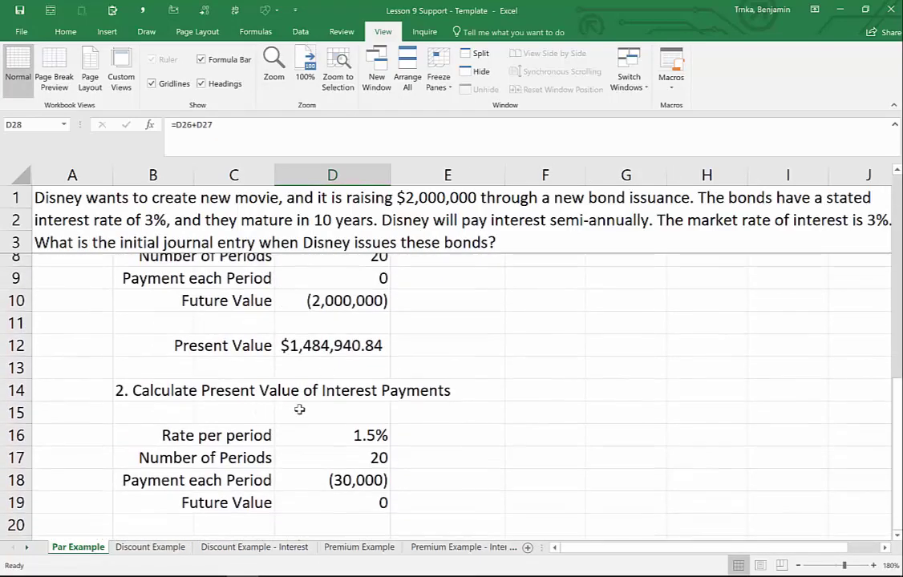
{"action": "left_click", "coordinate": [318, 345]}
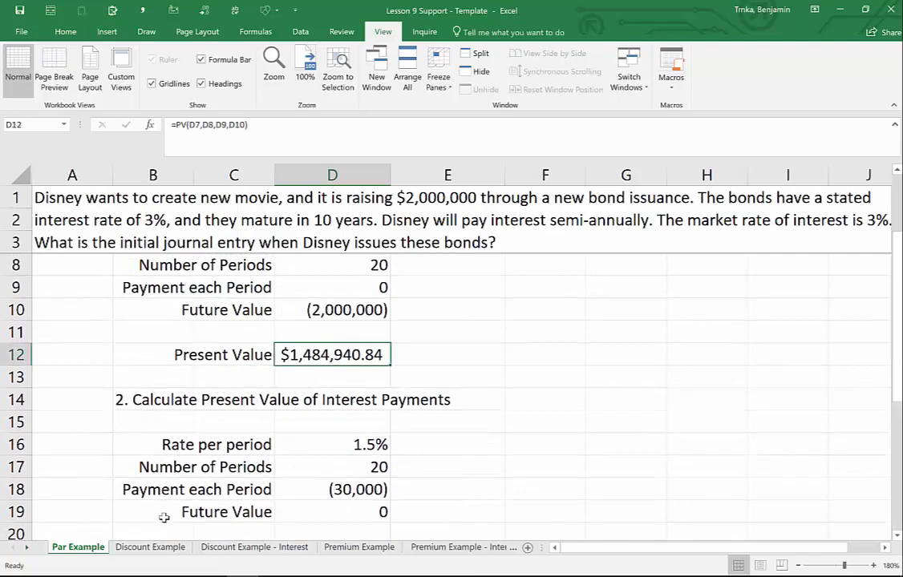
{"action": "left_click", "coordinate": [154, 548]}
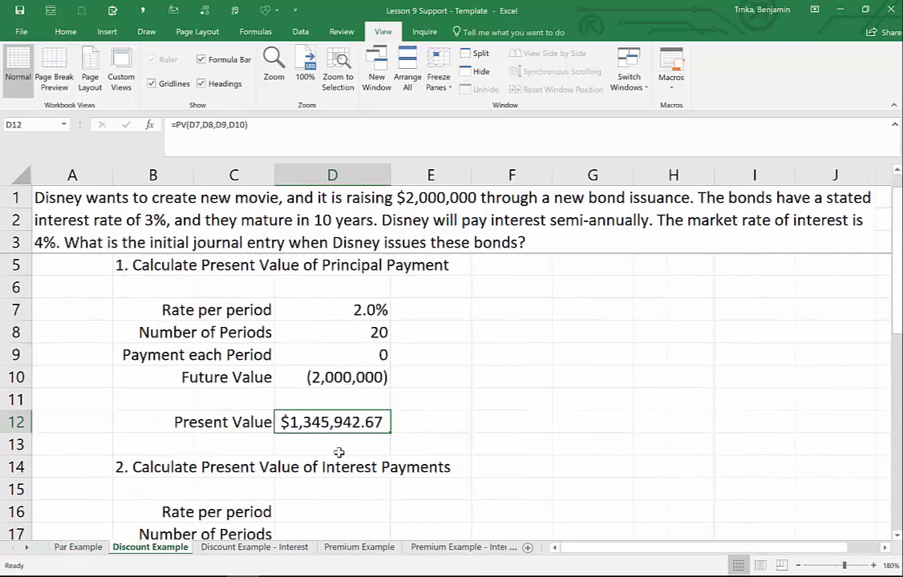
- For the discount example's interest payments calculation, enter a rate per period of 2% in D16 and 20 periods in D17
{"action": "scroll", "coordinate": [340, 433], "scroll_direction": "down", "scroll_amount": 1}
{"action": "scroll", "coordinate": [338, 454], "scroll_direction": "down", "scroll_amount": 1}
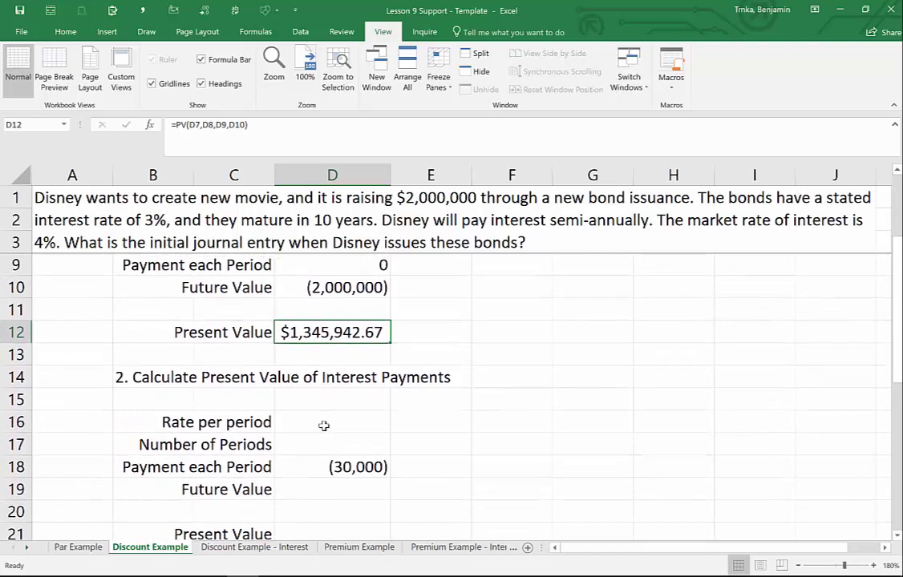
{"action": "left_click", "coordinate": [323, 422]}
{"action": "scroll", "coordinate": [563, 498], "scroll_direction": "down", "scroll_amount": 1}
{"action": "scroll", "coordinate": [563, 497], "scroll_direction": "down", "scroll_amount": 1}
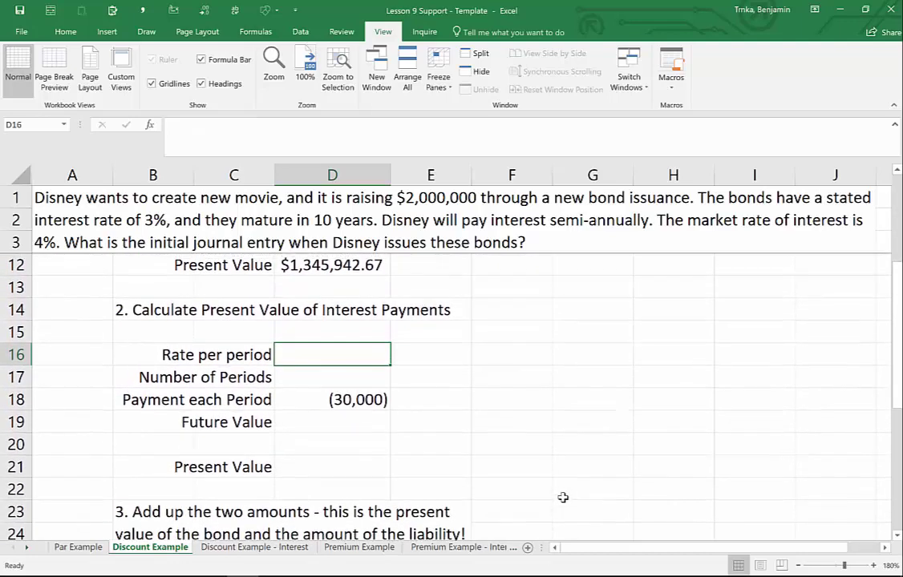
{"action": "type", "text": "2%"}
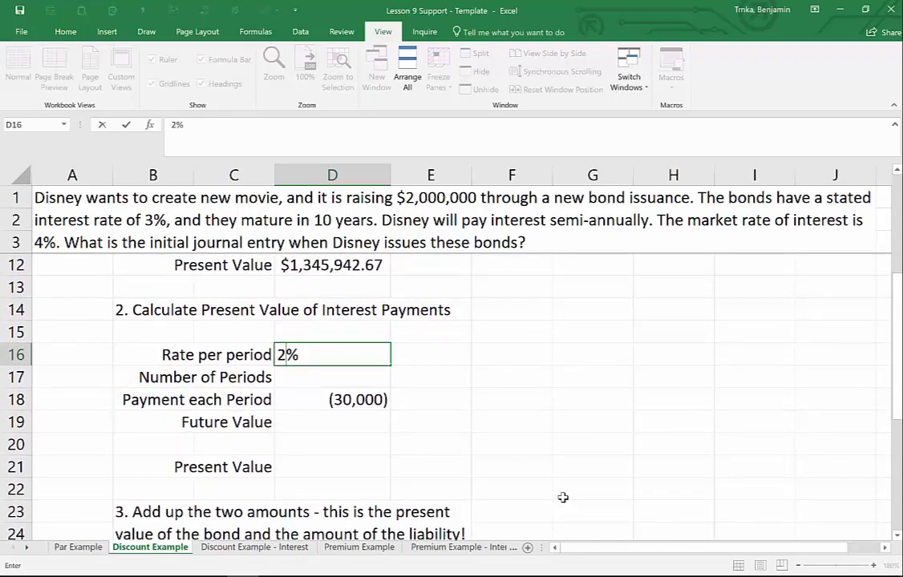
{"action": "key", "text": "Return"}
{"action": "key", "text": "Up"}
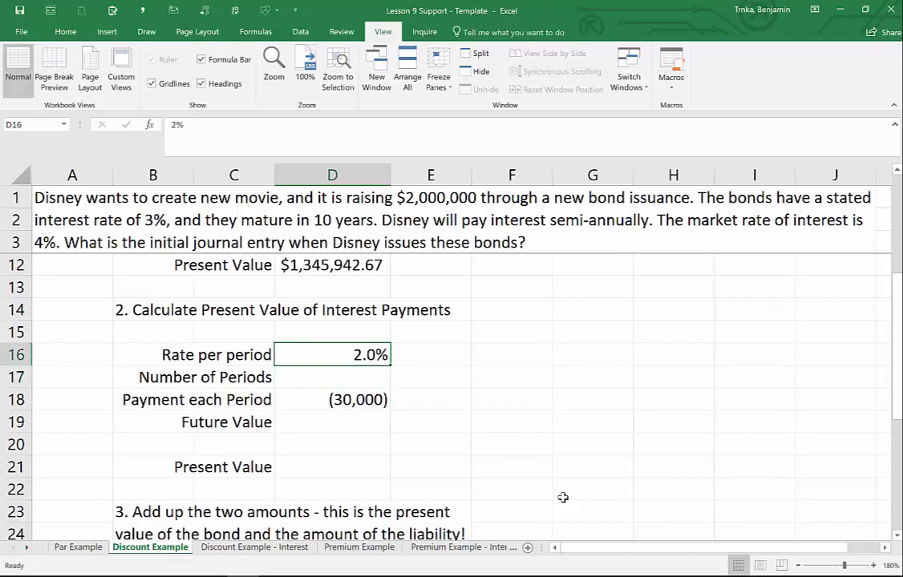
{"action": "key", "text": "Down"}
{"action": "type", "text": "20"}
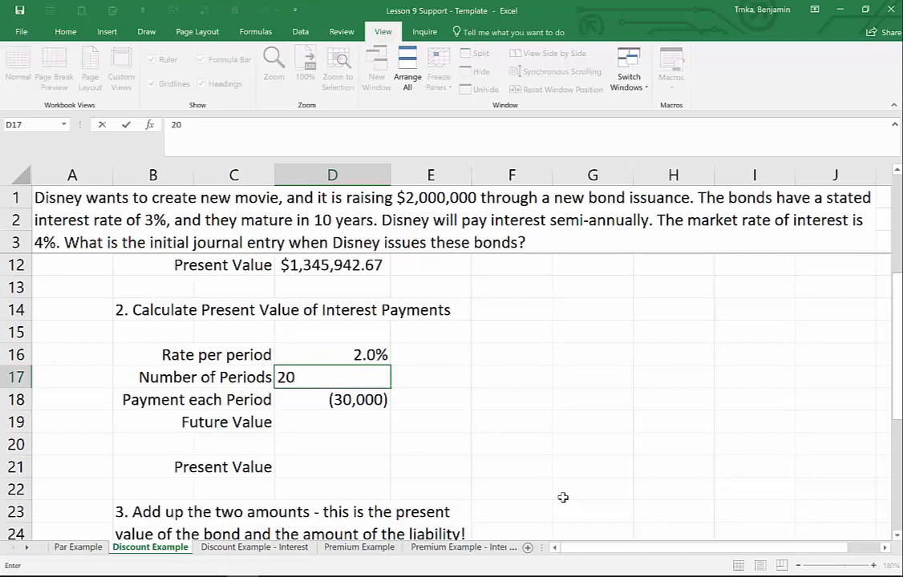
{"action": "key", "text": "Return"}
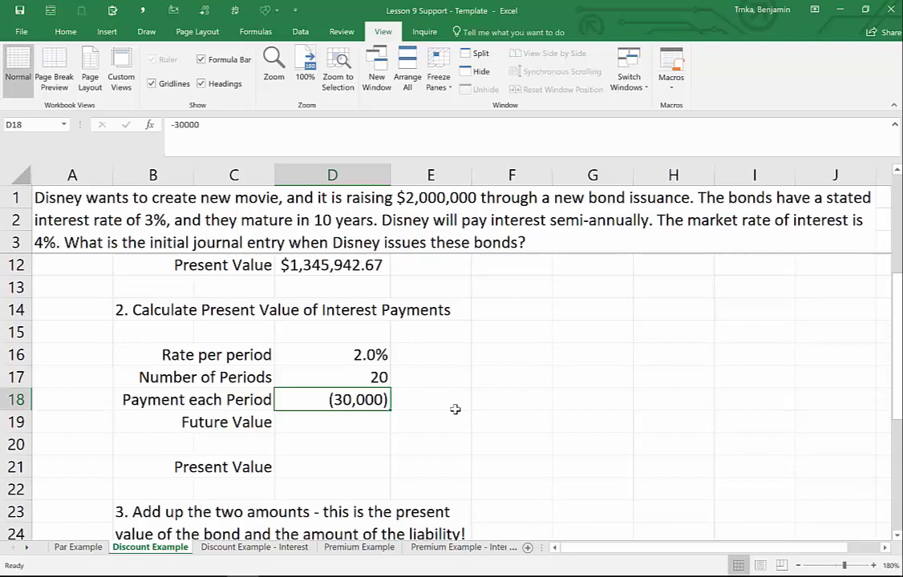
- Enter 0 as the future value in D19 for the interest payments calculation
{"action": "key", "text": "Down"}
{"action": "type", "text": "0"}
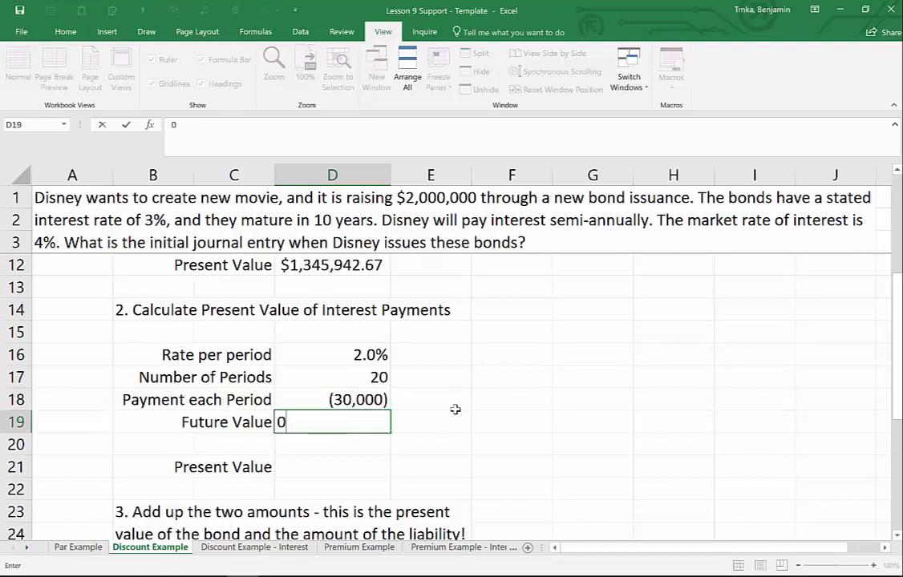
{"action": "key", "text": "Up"}
- Copy the present value formula from D12 to D21 for the interest payments and check its cell references
{"action": "key", "text": "Up"}
{"action": "key", "text": "Up"}
{"action": "key", "text": "Up"}
{"action": "key", "text": "Up"}
{"action": "key", "text": "Up"}
{"action": "key", "text": "Up"}
{"action": "key", "text": "ctrl+c"}
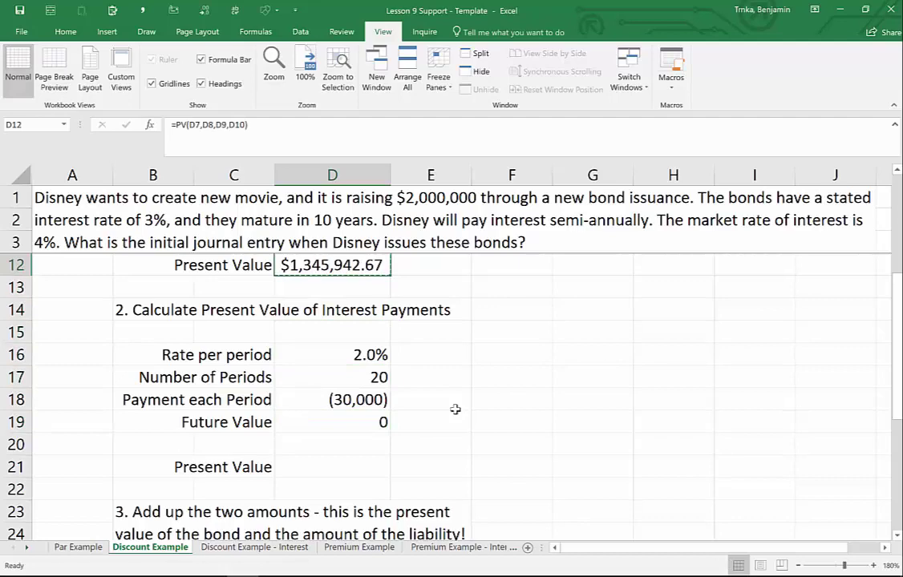
{"action": "key", "text": "Down"}
{"action": "key", "text": "Down"}
{"action": "key", "text": "Down"}
{"action": "key", "text": "Down"}
{"action": "key", "text": "Down"}
{"action": "key", "text": "Down"}
{"action": "key", "text": "Down"}
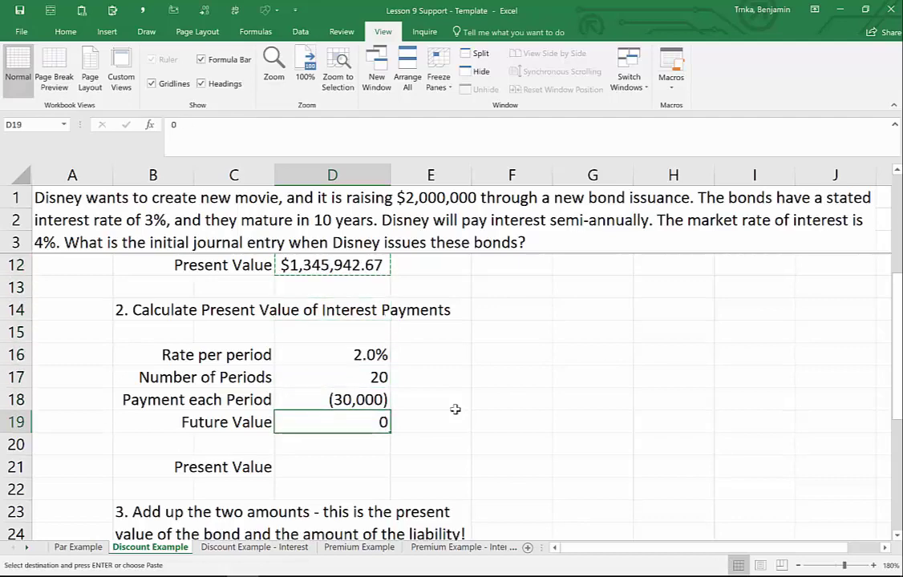
{"action": "key", "text": "Down"}
{"action": "key", "text": "Down"}
{"action": "key", "text": "Return"}
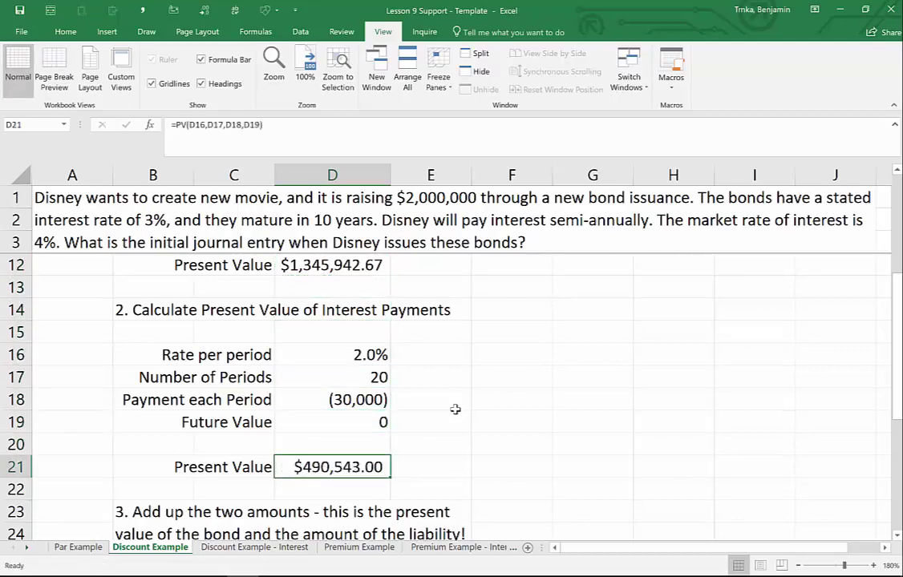
{"action": "double_click", "coordinate": [351, 466]}
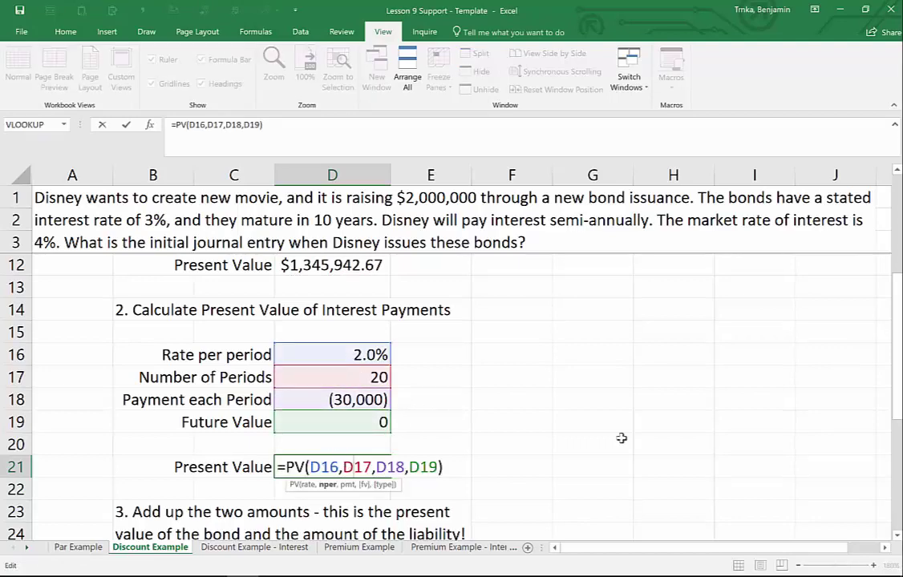
{"action": "key", "text": "Escape"}
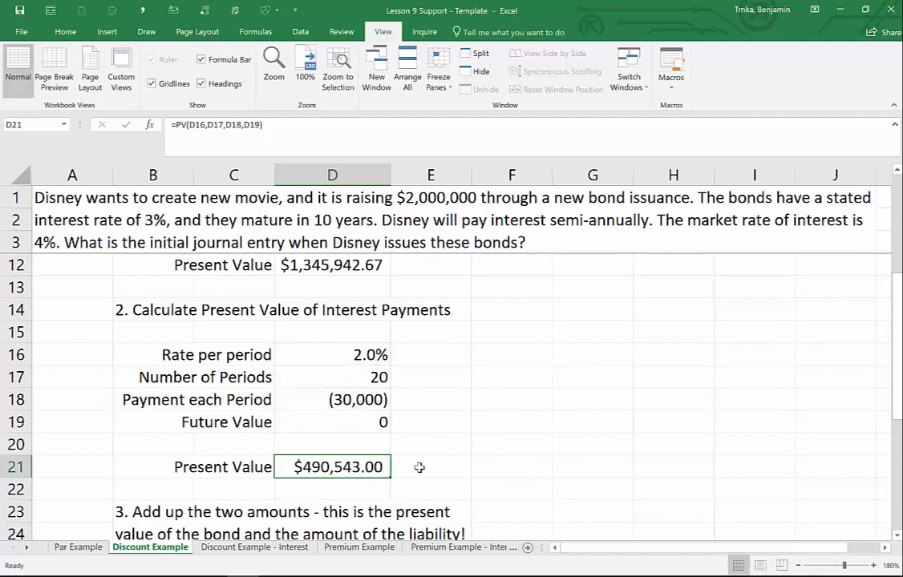
- Link the Present Value of Principal in D26 to the principal's present value in D12
{"action": "scroll", "coordinate": [418, 467], "scroll_direction": "down", "scroll_amount": 2}
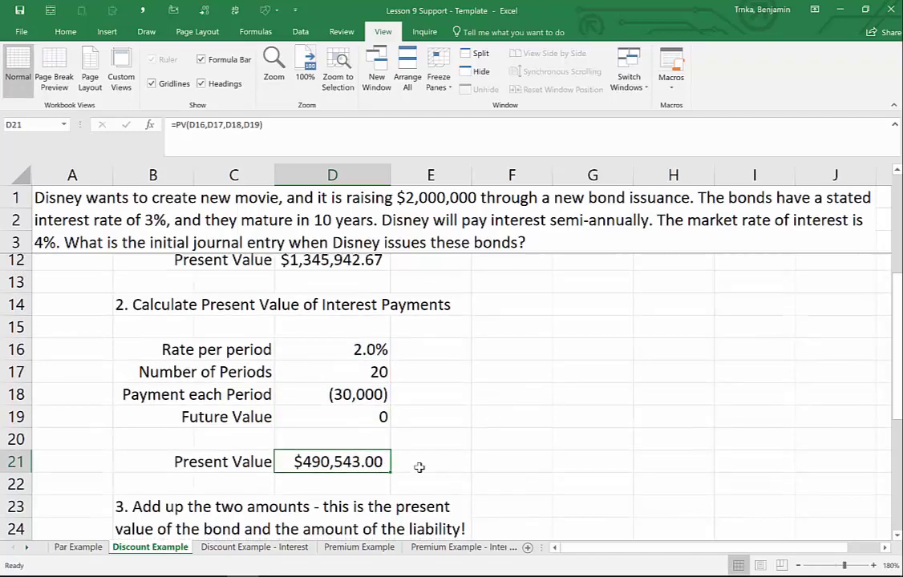
{"action": "left_click", "coordinate": [317, 451]}
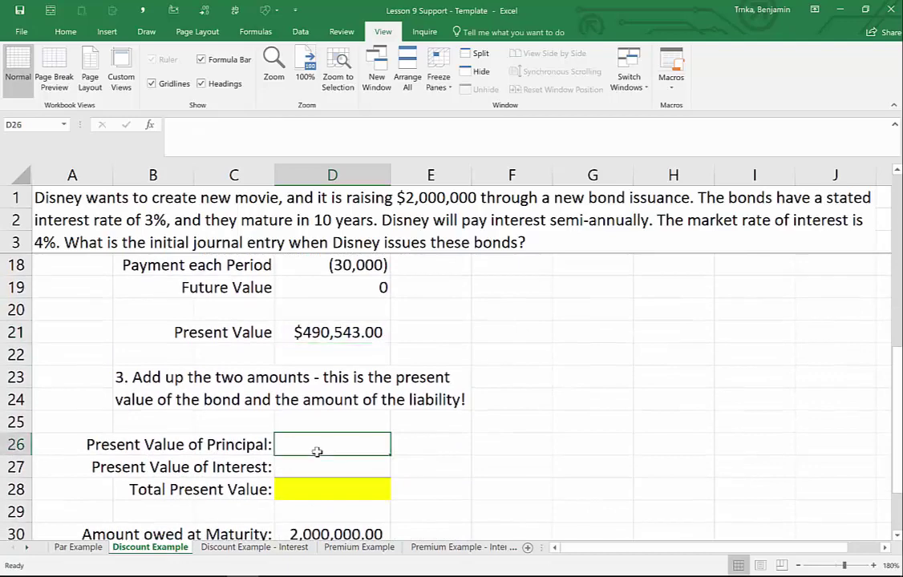
{"action": "type", "text": "="}
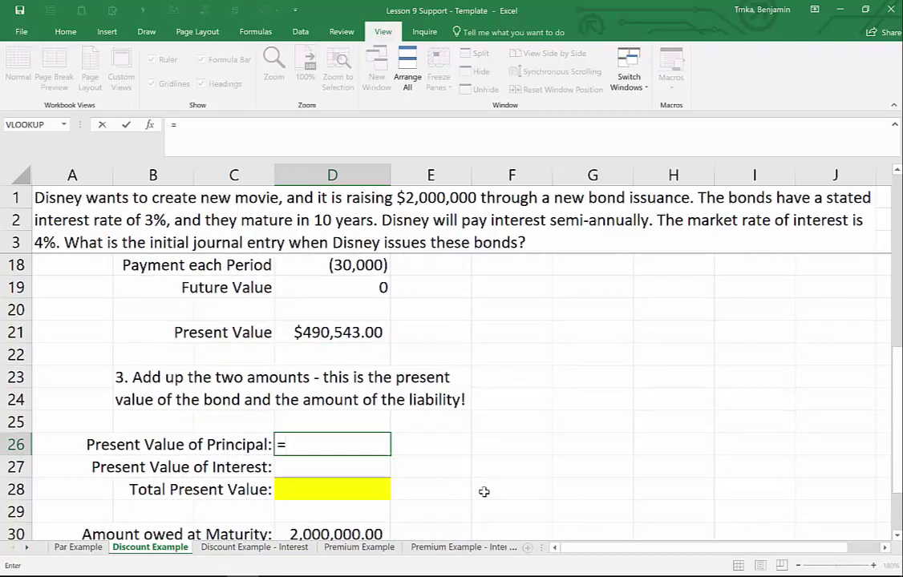
{"action": "scroll", "coordinate": [484, 491], "scroll_direction": "up", "scroll_amount": 2}
{"action": "scroll", "coordinate": [483, 492], "scroll_direction": "up", "scroll_amount": 2}
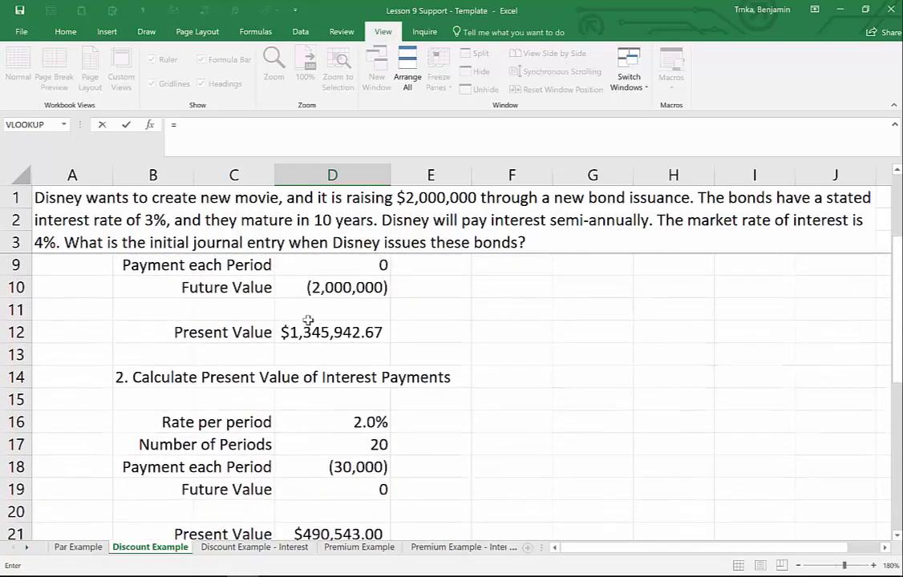
{"action": "left_click", "coordinate": [330, 330]}
{"action": "key", "text": "Return"}
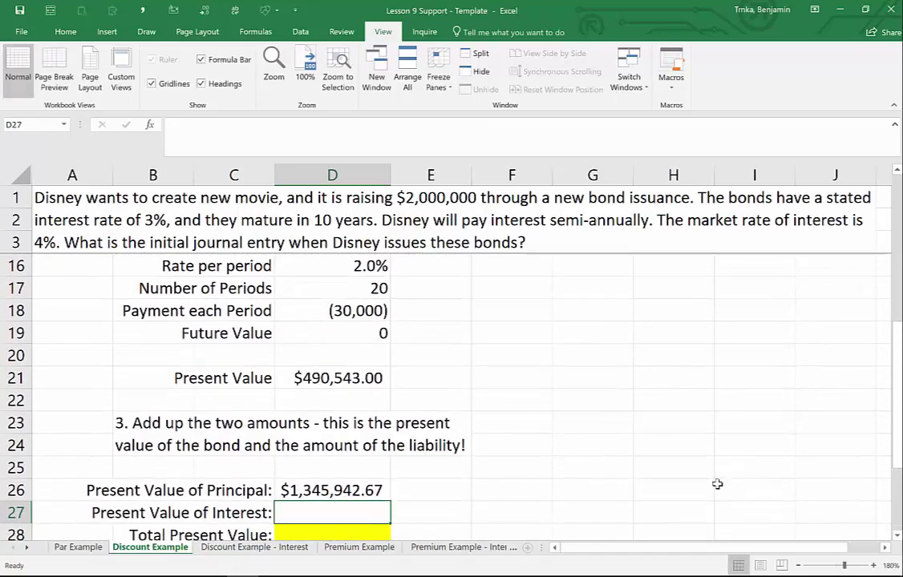
- Link the Present Value of Interest in D27 to D21, and sum D26:D27 as the Total Present Value in D28
{"action": "scroll", "coordinate": [717, 484], "scroll_direction": "down", "scroll_amount": 1}
{"action": "type", "text": "="}
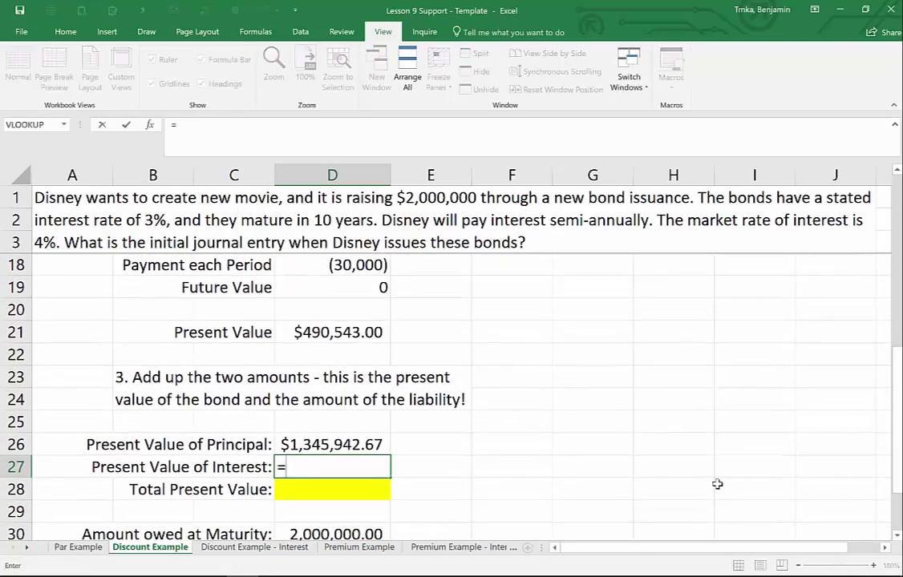
{"action": "left_click", "coordinate": [324, 334]}
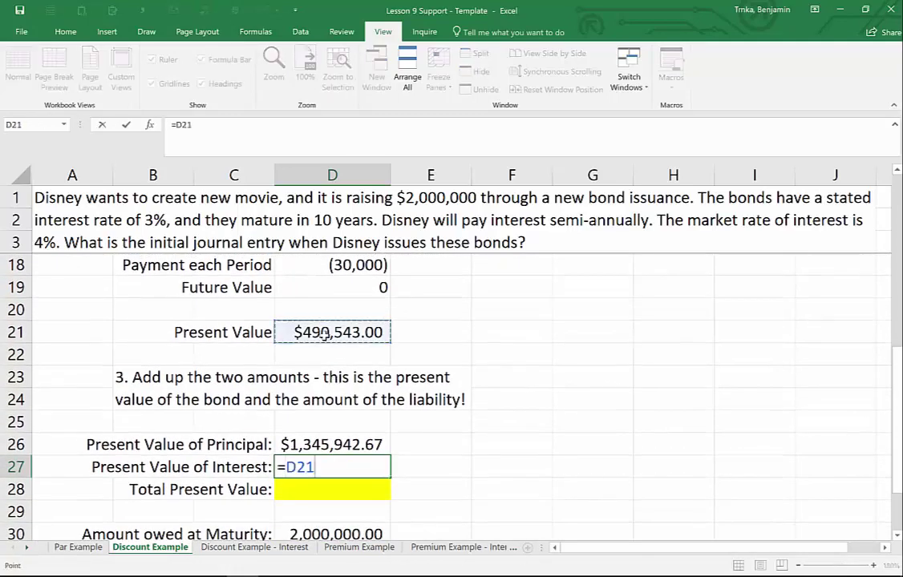
{"action": "key", "text": "Return"}
{"action": "key", "text": "alt+equal"}
{"action": "key", "text": "Return"}
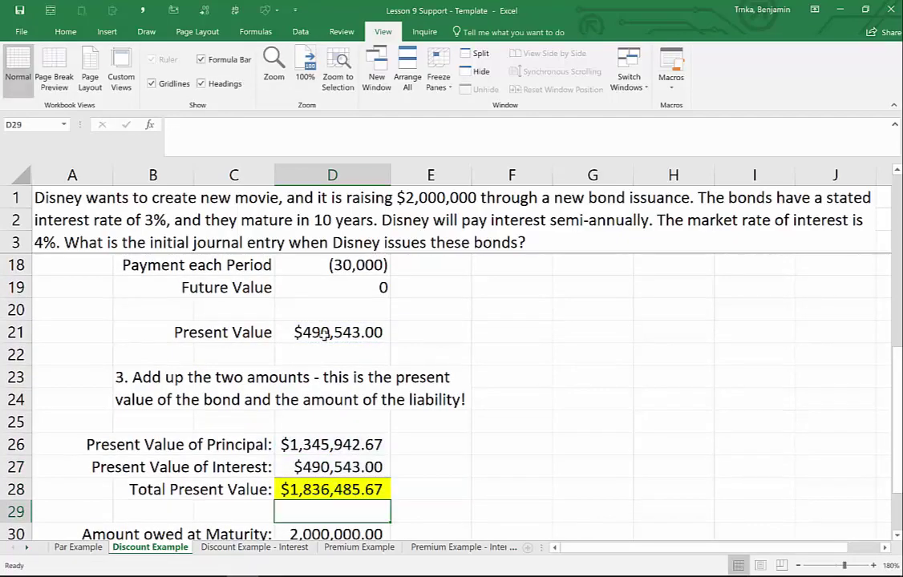
{"action": "key", "text": "Up"}
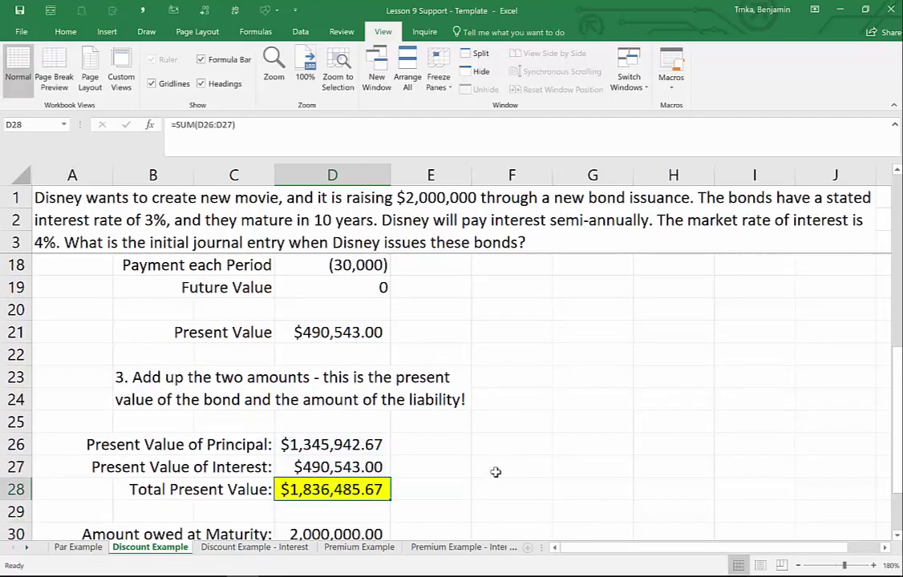
- Compare the Total Present Value with the Amount owed at Maturity to see what makes up the Discount on Bonds Payable
{"action": "scroll", "coordinate": [495, 472], "scroll_direction": "down", "scroll_amount": 2}
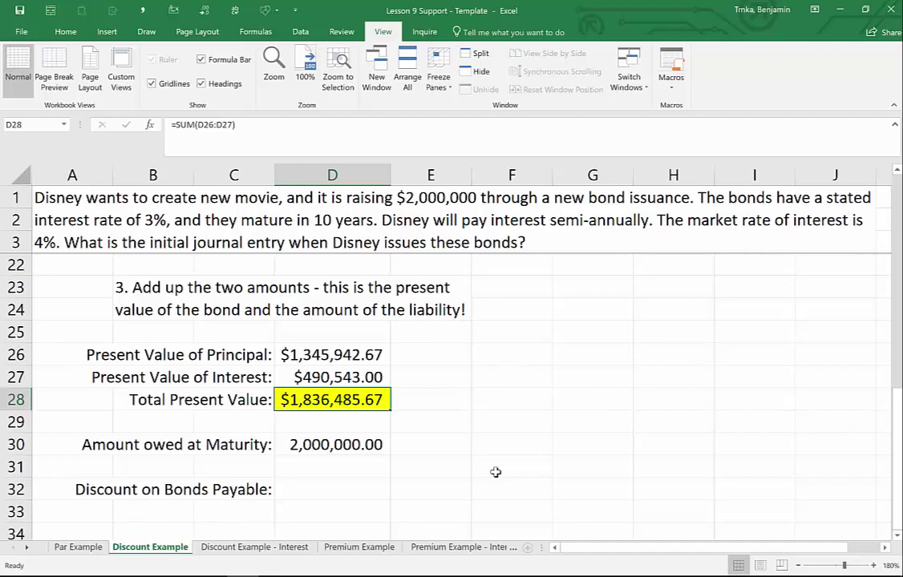
{"action": "key", "text": "Down"}
{"action": "key", "text": "Down"}
{"action": "key", "text": "Down"}
{"action": "key", "text": "Down"}
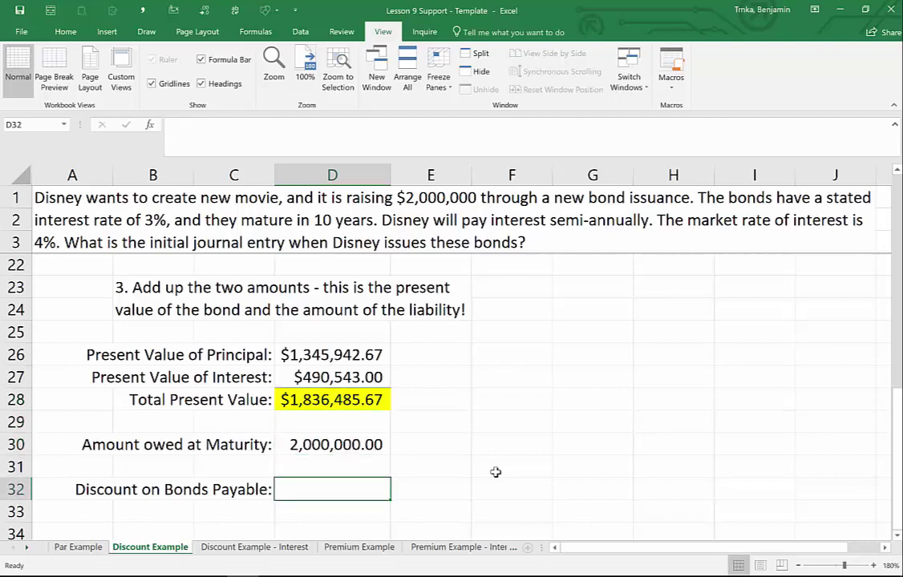
{"action": "key", "text": "Up"}
{"action": "key", "text": "Up"}
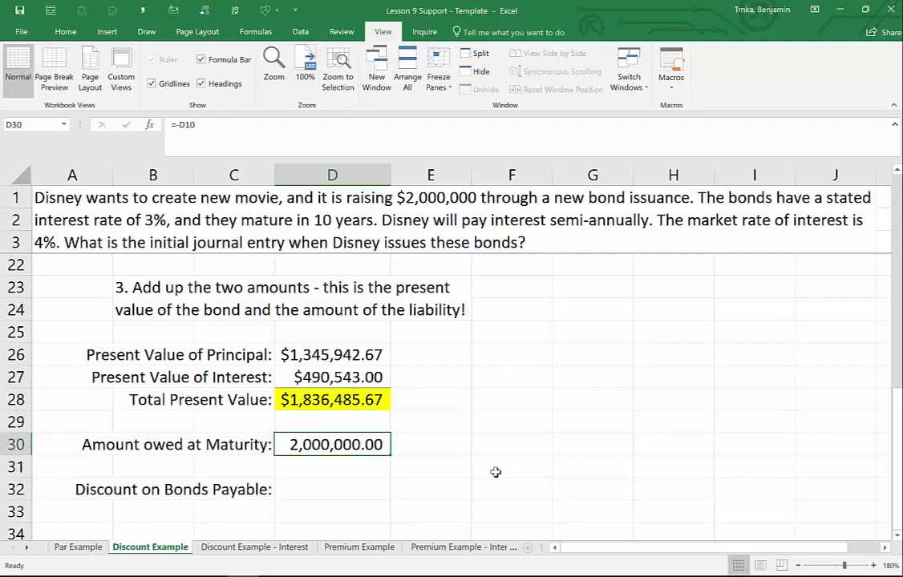
{"action": "key", "text": "Up"}
{"action": "key", "text": "Up"}
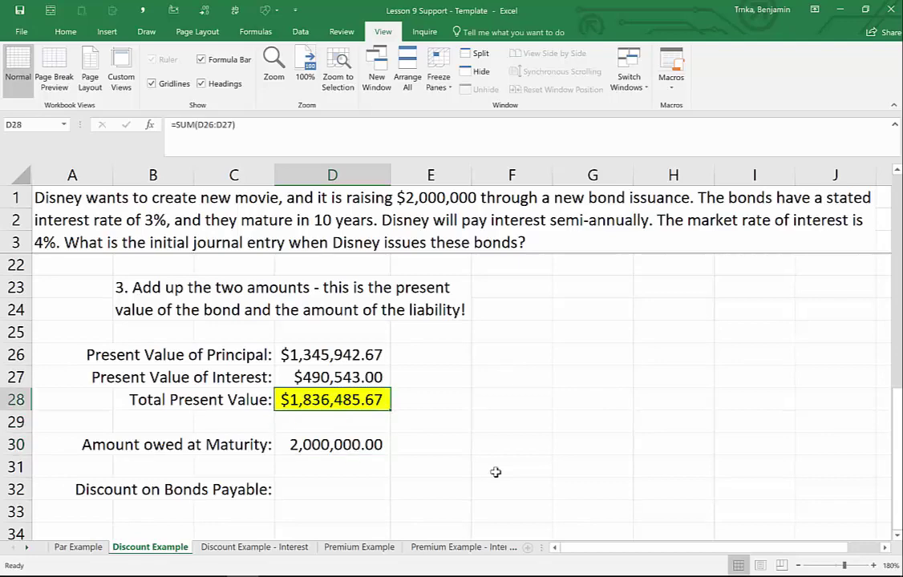
{"action": "key", "text": "Down"}
{"action": "key", "text": "Down"}
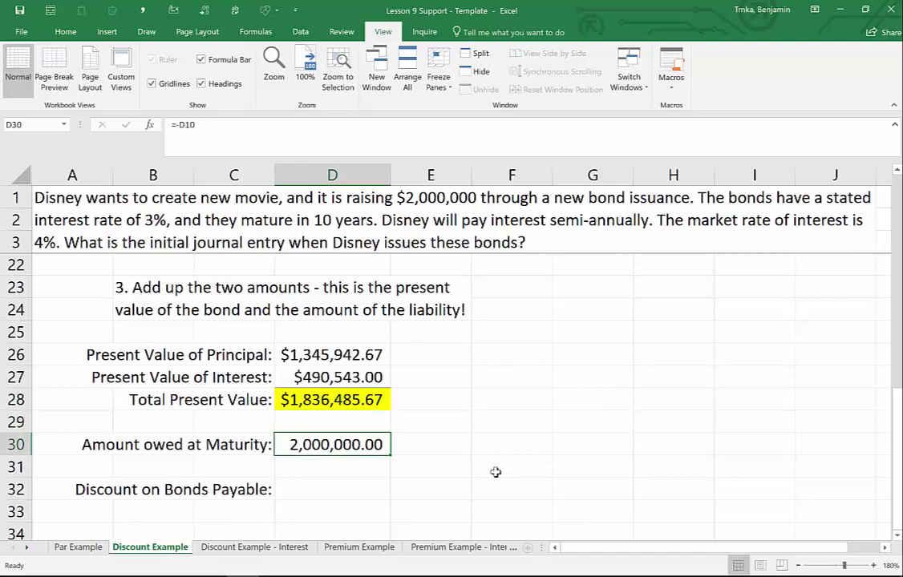
- Calculate the Discount on Bonds Payable in D32 as the amount owed at maturity minus the total present value, =D30-D28
{"action": "key", "text": "Up"}
{"action": "key", "text": "Down"}
{"action": "key", "text": "Down"}
{"action": "key", "text": "Down"}
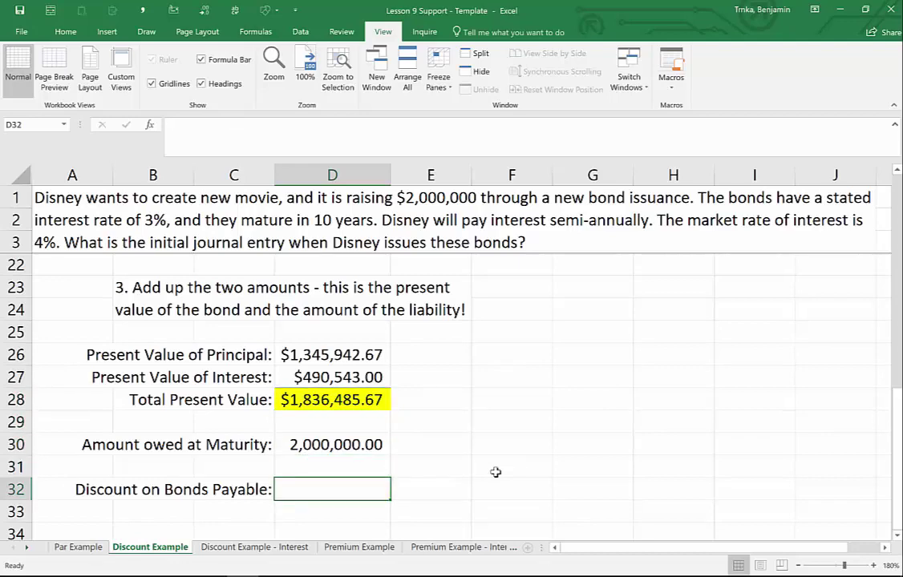
{"action": "type", "text": "="}
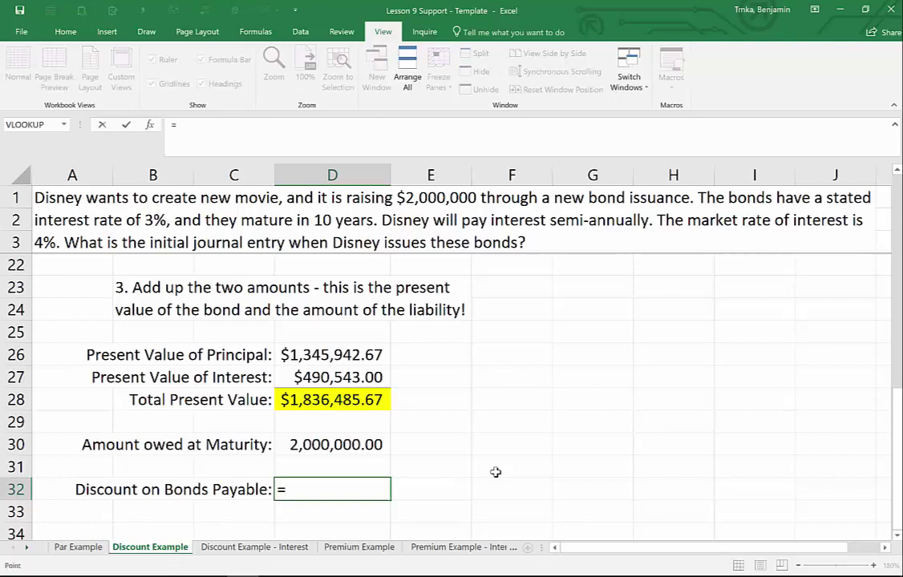
{"action": "key", "text": "Up"}
{"action": "key", "text": "Up"}
{"action": "type", "text": "-"}
{"action": "key", "text": "Up"}
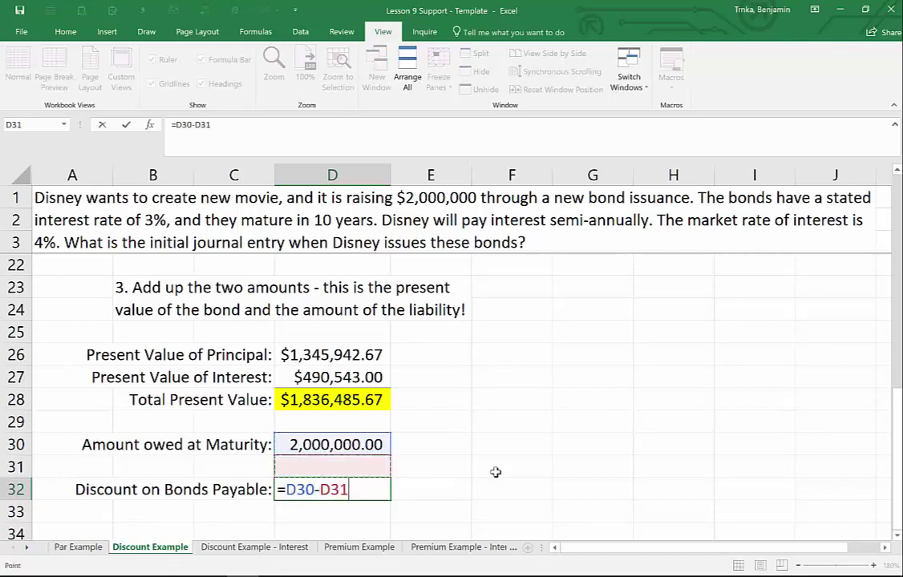
{"action": "key", "text": "Up"}
{"action": "key", "text": "Up"}
{"action": "key", "text": "Up"}
{"action": "key", "text": "Return"}
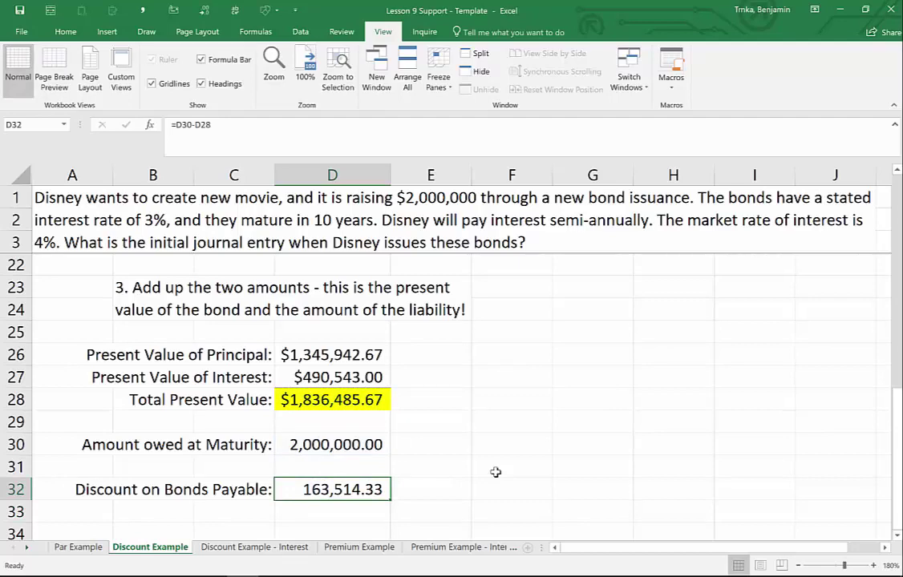
- Switch to the PowerPoint slide show and reveal the discount example's full journal entry and the question about the interest payment 6 months later
{"action": "key", "text": "alt+Tab"}
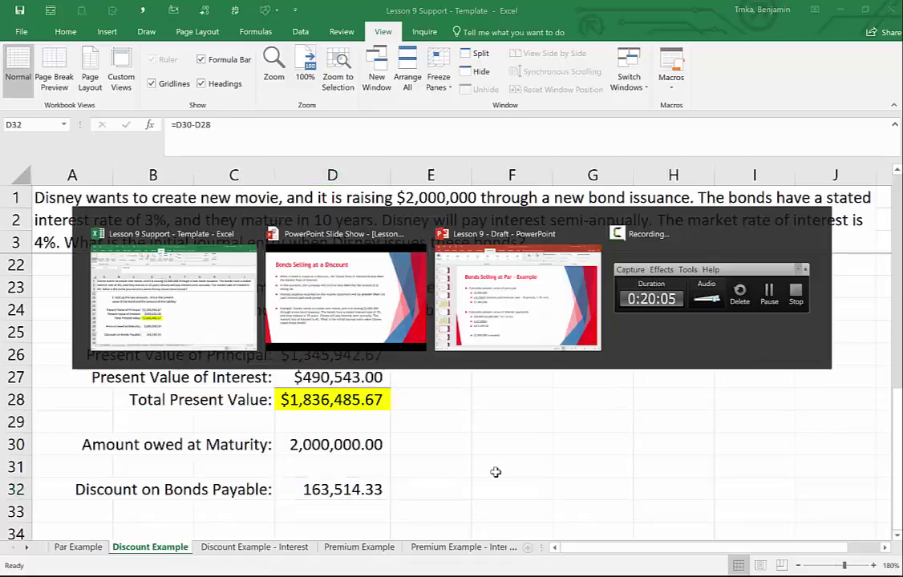
{"action": "key", "text": "Right"}
{"action": "key", "text": "Right"}
{"action": "key", "text": "Right"}
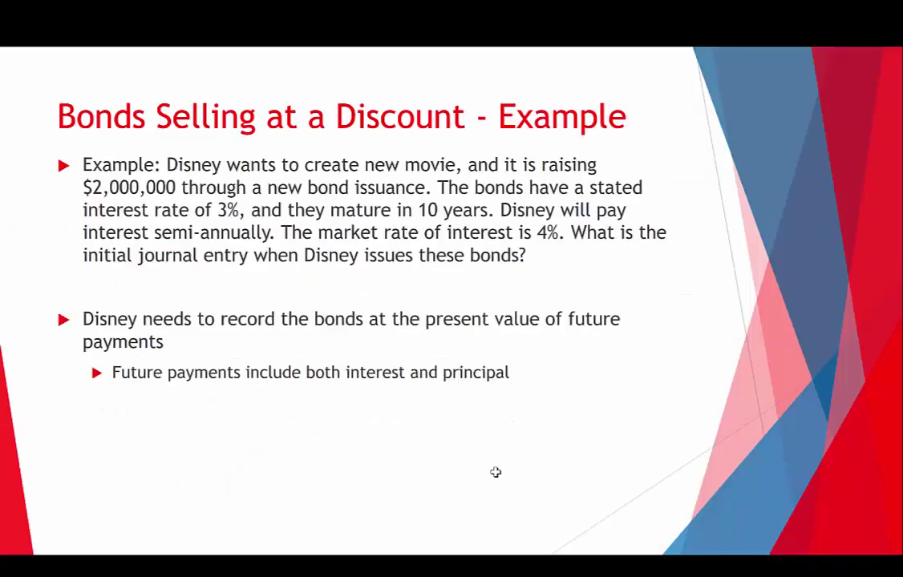
{"action": "key", "text": "Right"}
{"action": "key", "text": "Right"}
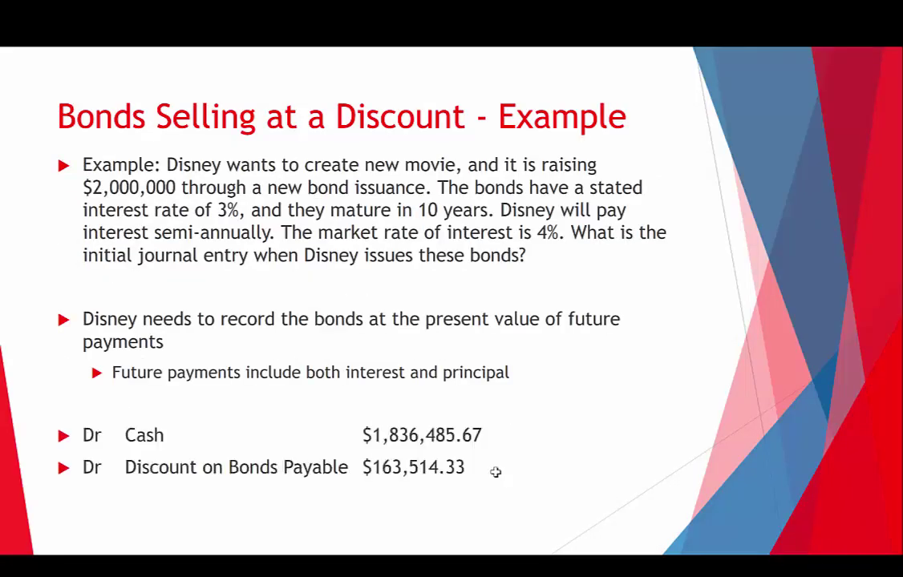
{"action": "left_click", "coordinate": [425, 492]}
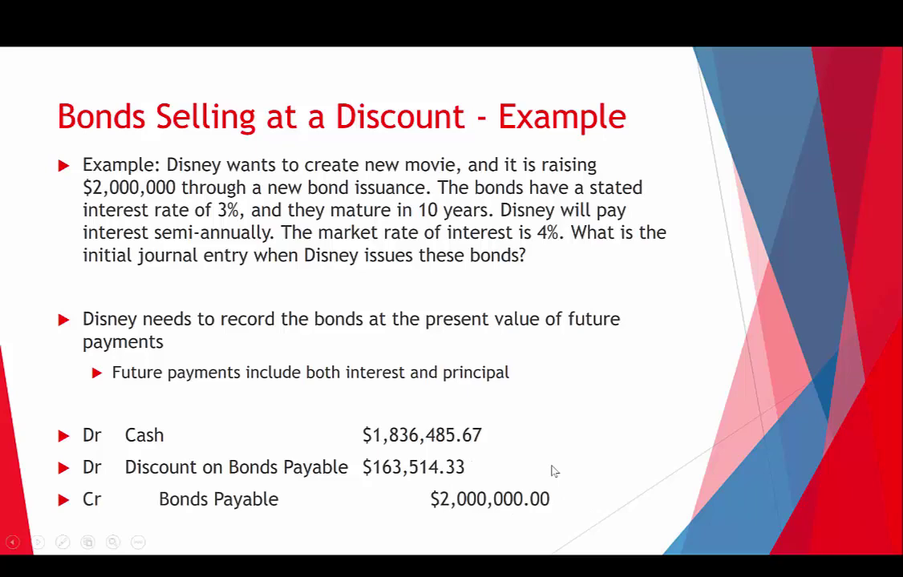
{"action": "key", "text": "Left"}
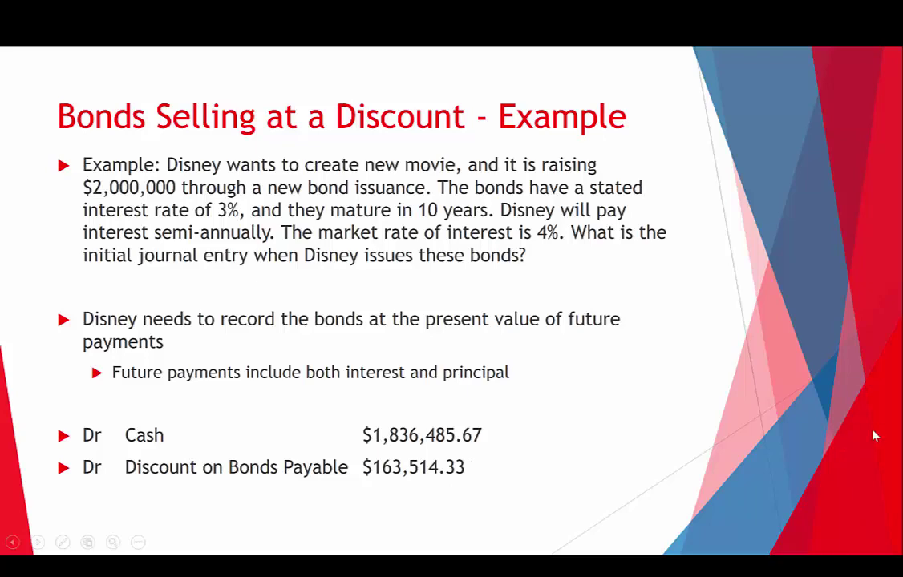
{"action": "key", "text": "Right"}
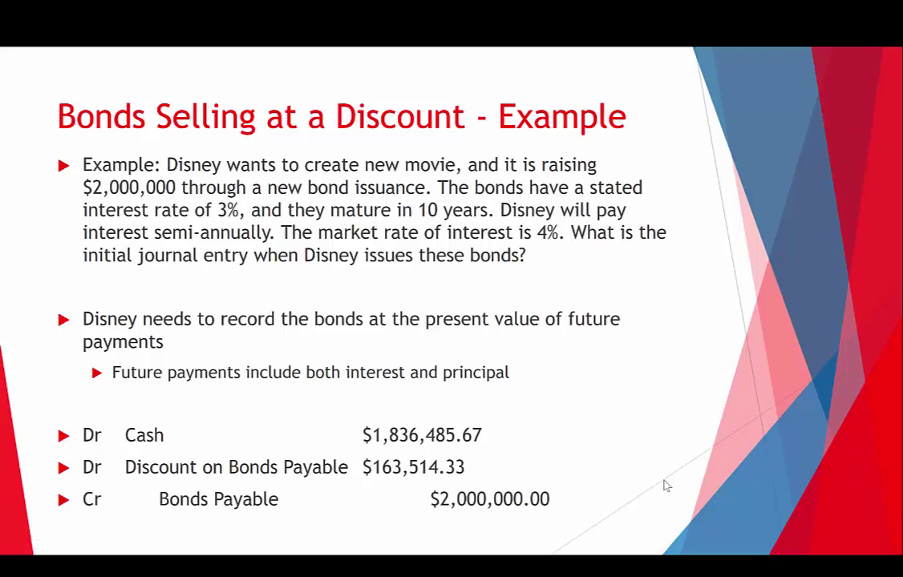
{"action": "key", "text": "Right"}
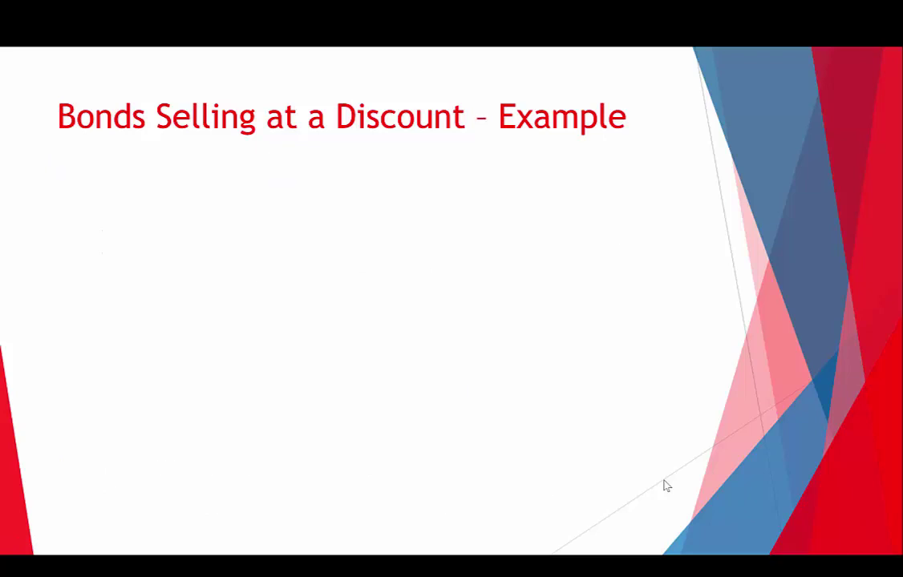
{"action": "key", "text": "Right"}
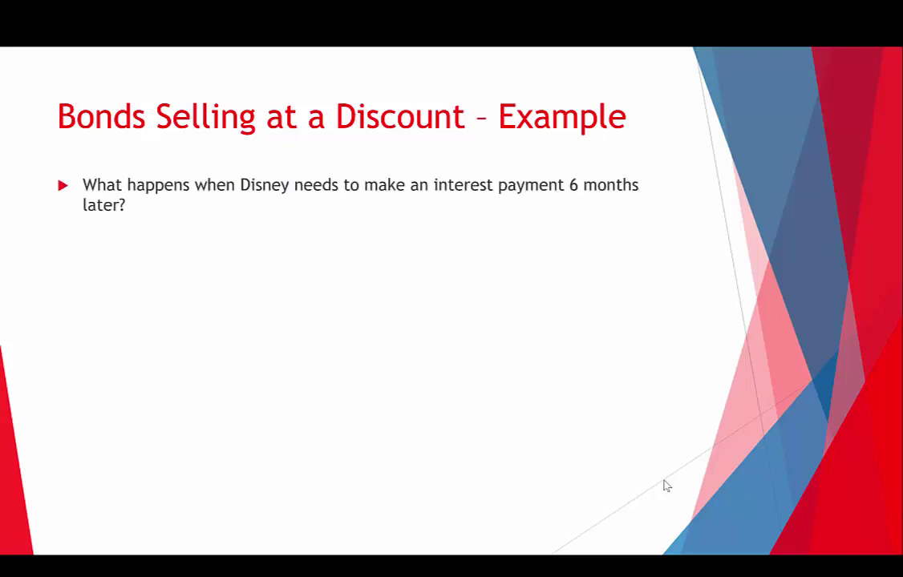
- Switch back to Excel, open the Discount Example - Interest sheet, and check the Discount Amortization column and the initial Carrying Amount in F11
{"action": "key", "text": "alt+Tab"}
{"action": "key", "text": "alt+Tab"}
{"action": "key", "text": "alt+Tab"}
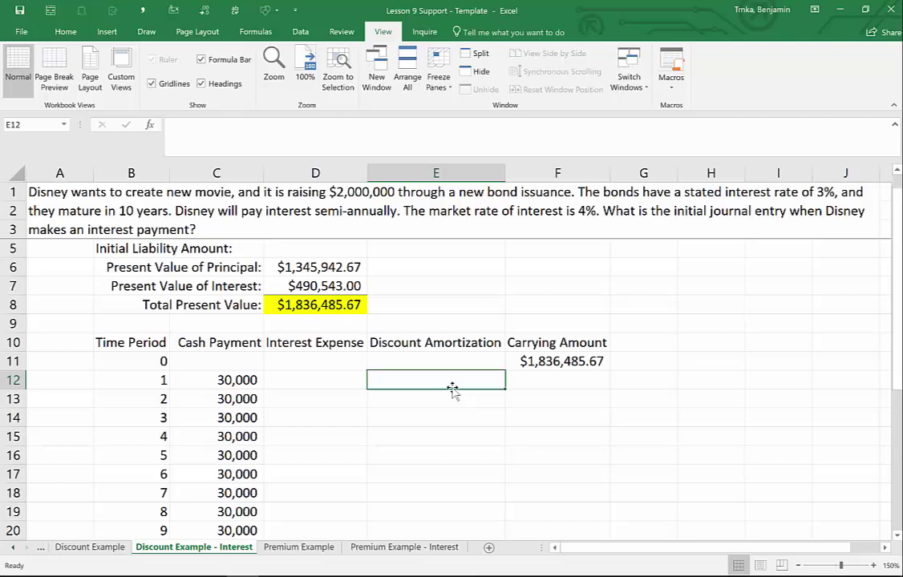
{"action": "left_click", "coordinate": [371, 342]}
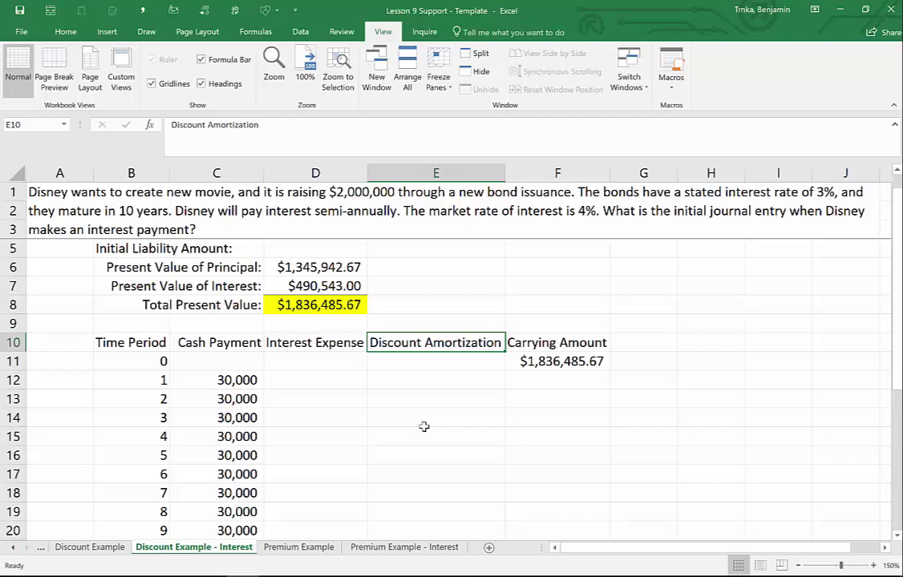
{"action": "left_click", "coordinate": [529, 362]}
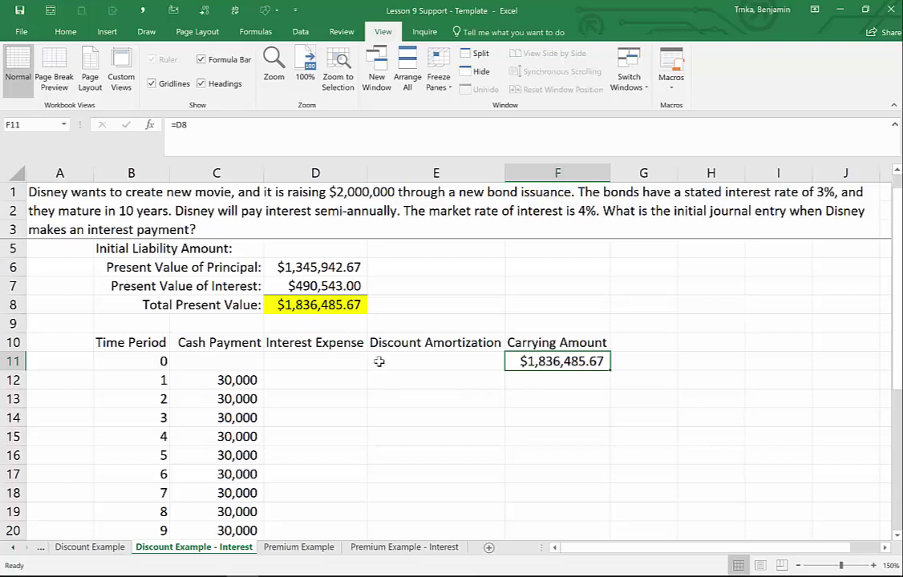
- Calculate the period 1 Interest Expense in D12 from the initial carrying amount with =F11*4%*6/12
{"action": "left_click", "coordinate": [329, 375]}
{"action": "type", "text": "="}
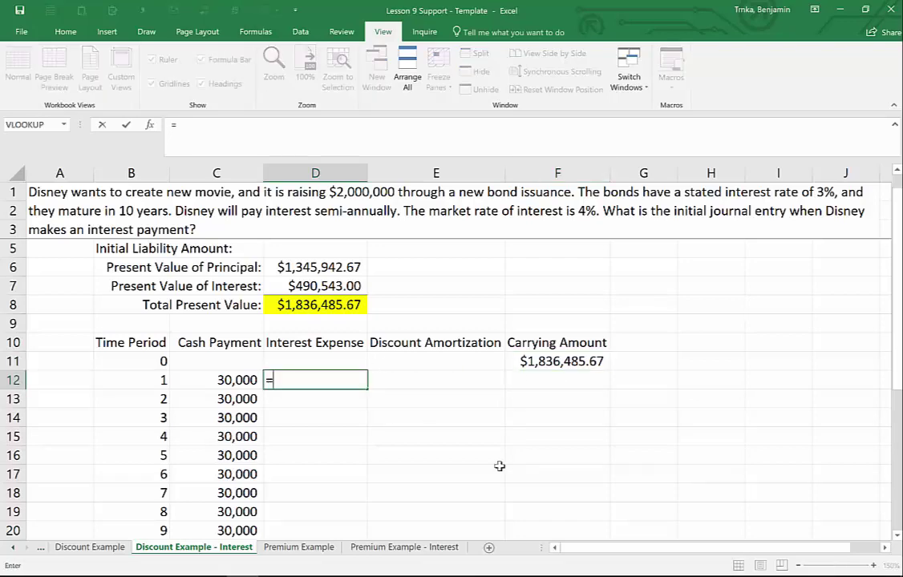
{"action": "key", "text": "Up"}
{"action": "key", "text": "Right"}
{"action": "key", "text": "Right"}
{"action": "key", "text": "Right"}
{"action": "key", "text": "Left"}
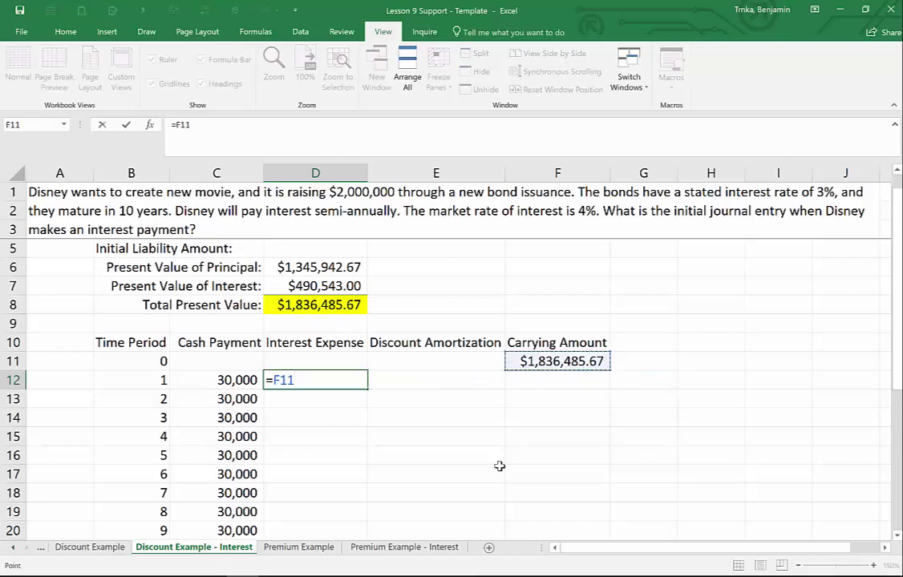
{"action": "type", "text": "*4%*6/12"}
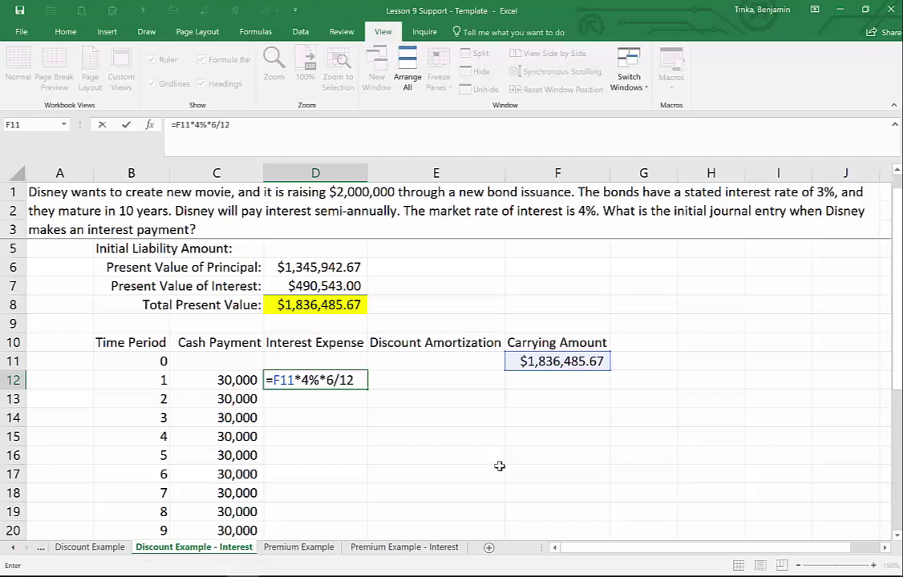
{"action": "key", "text": "Return"}
{"action": "key", "text": "Up"}
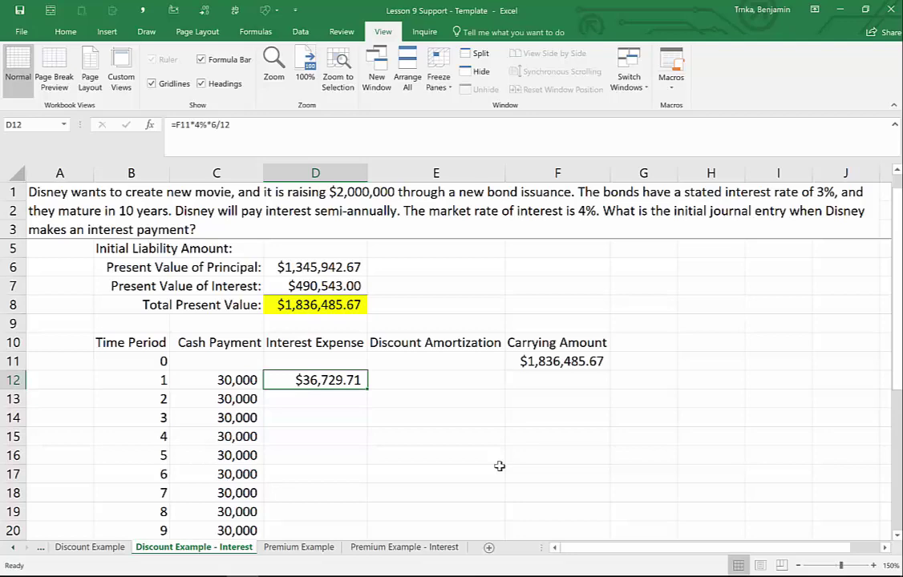
- Calculate the period 1 Discount Amortization in E12 as interest expense minus cash payment, =D12-C12
{"action": "key", "text": "Right"}
{"action": "type", "text": "="}
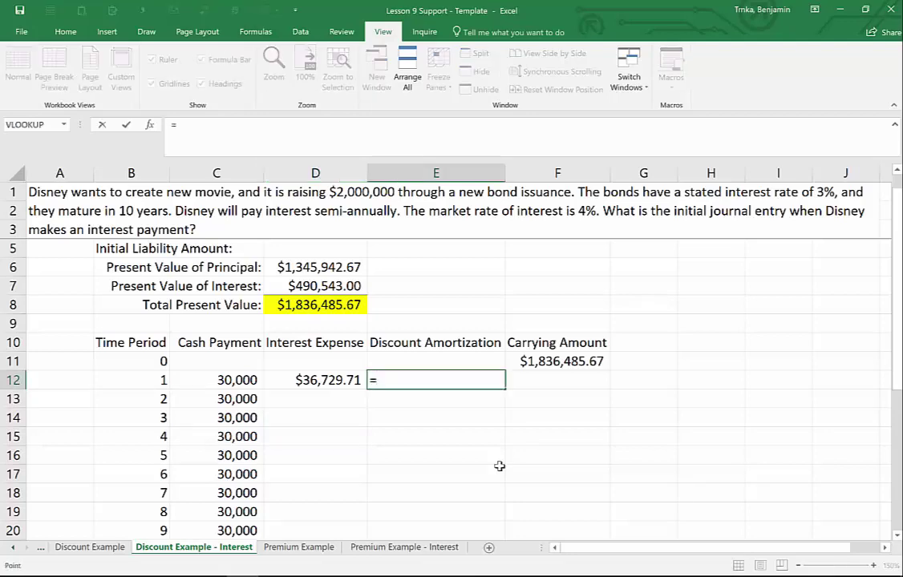
{"action": "key", "text": "Left"}
{"action": "key", "text": "Left"}
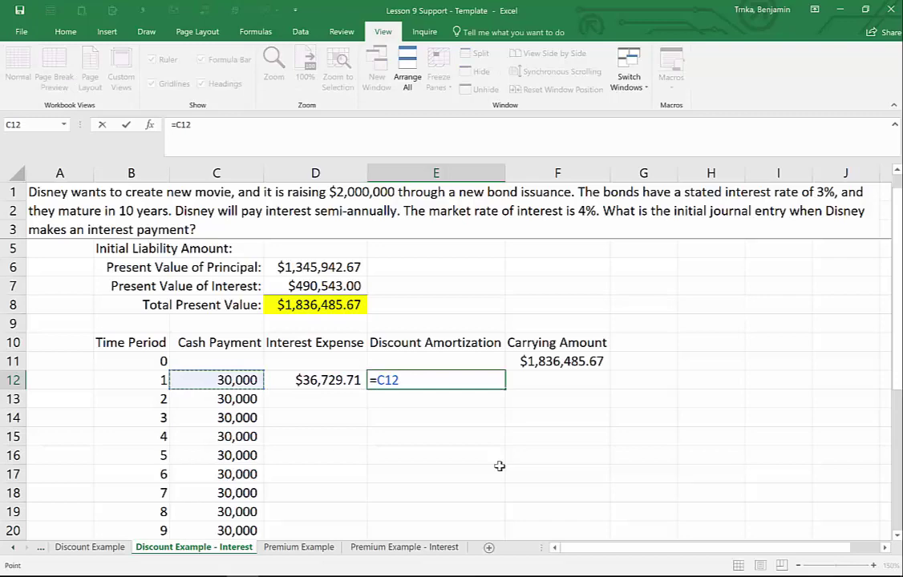
{"action": "key", "text": "Right"}
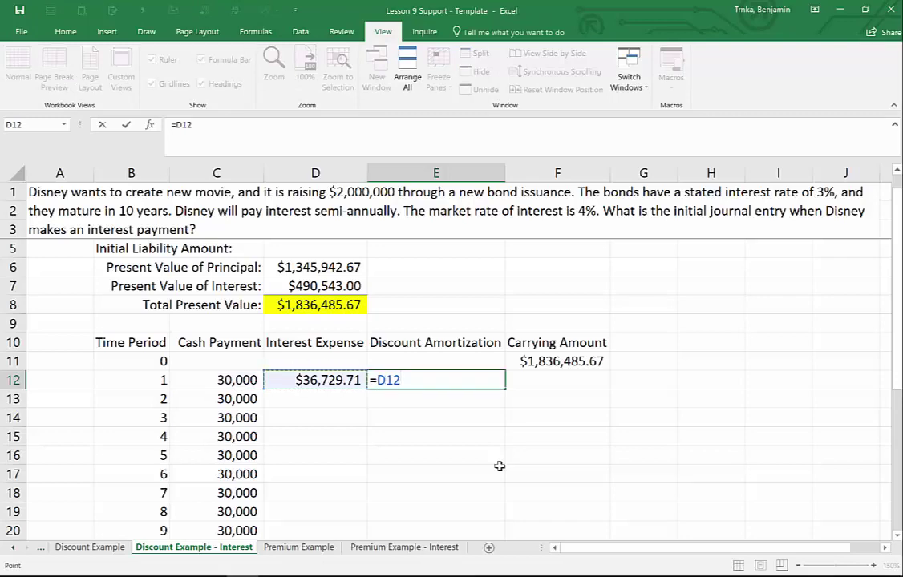
{"action": "type", "text": "-"}
{"action": "key", "text": "Left"}
{"action": "key", "text": "Left"}
{"action": "key", "text": "Return"}
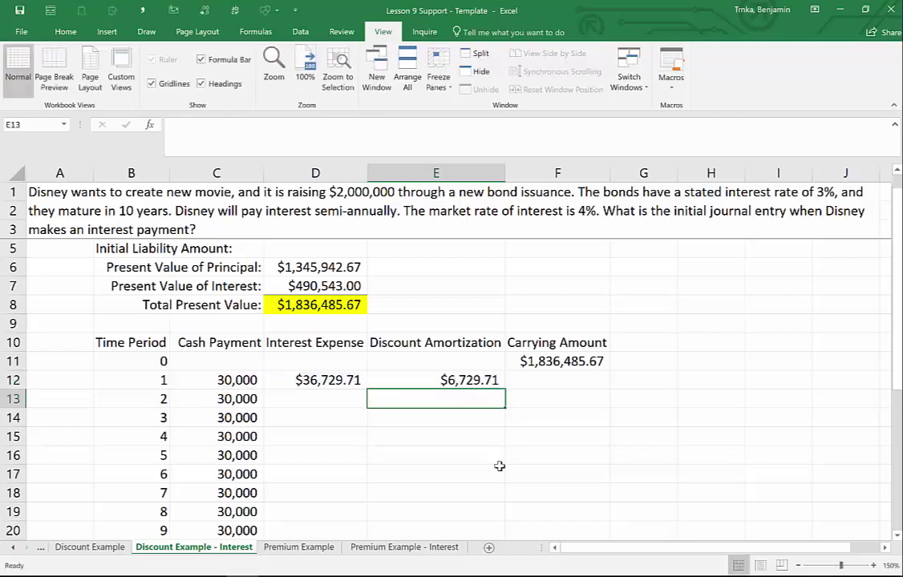
{"action": "key", "text": "Up"}
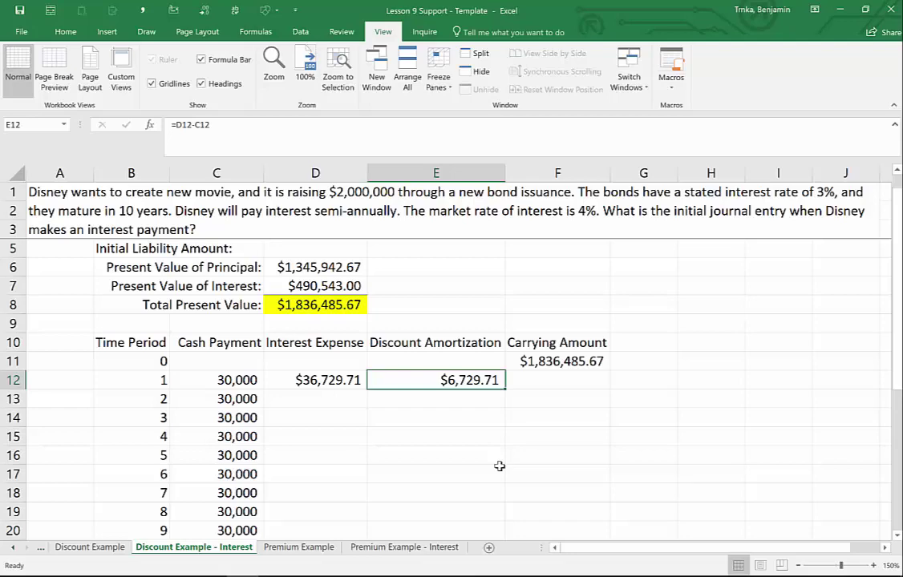
- Calculate the period 1 Carrying Amount in F12 as the prior carrying amount plus discount amortization, =F11+E12
{"action": "key", "text": "Right"}
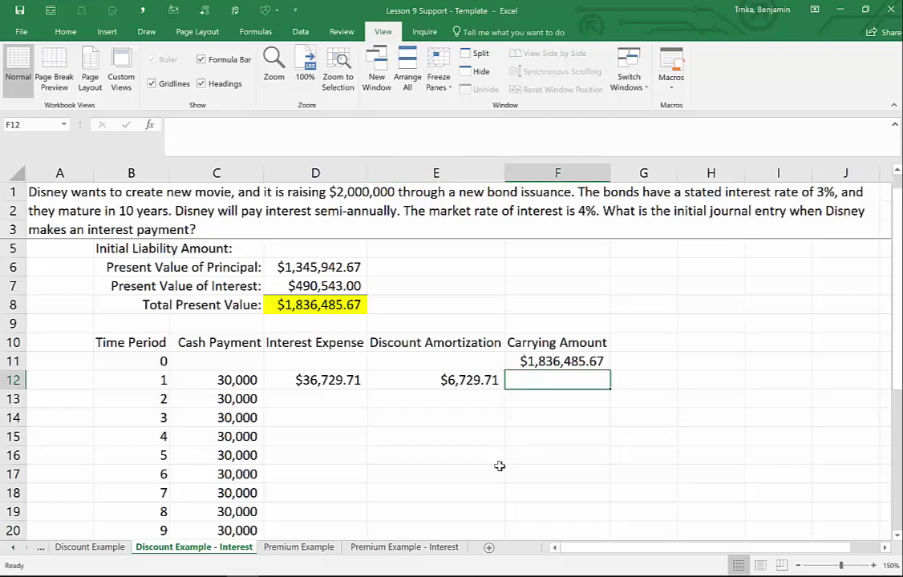
{"action": "type", "text": "="}
{"action": "key", "text": "Up"}
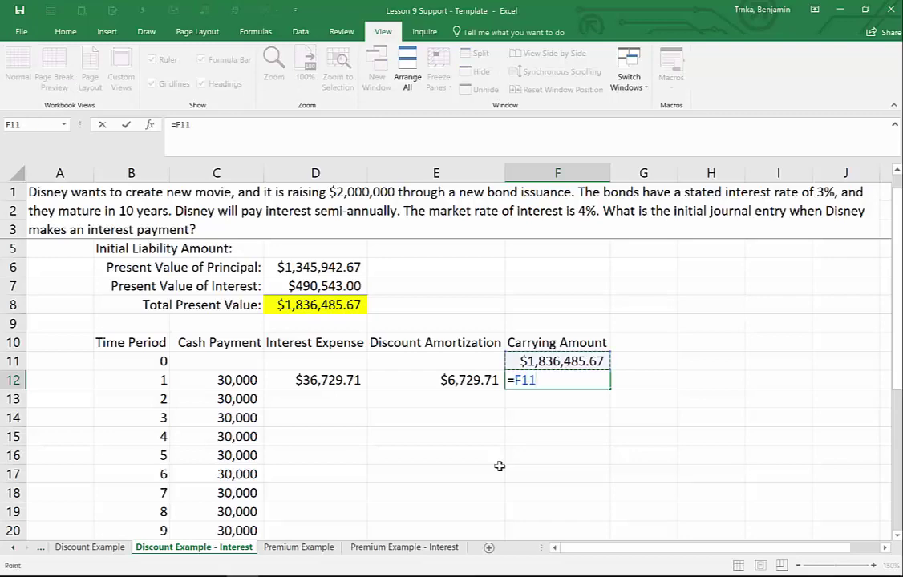
{"action": "type", "text": "+"}
{"action": "key", "text": "Left"}
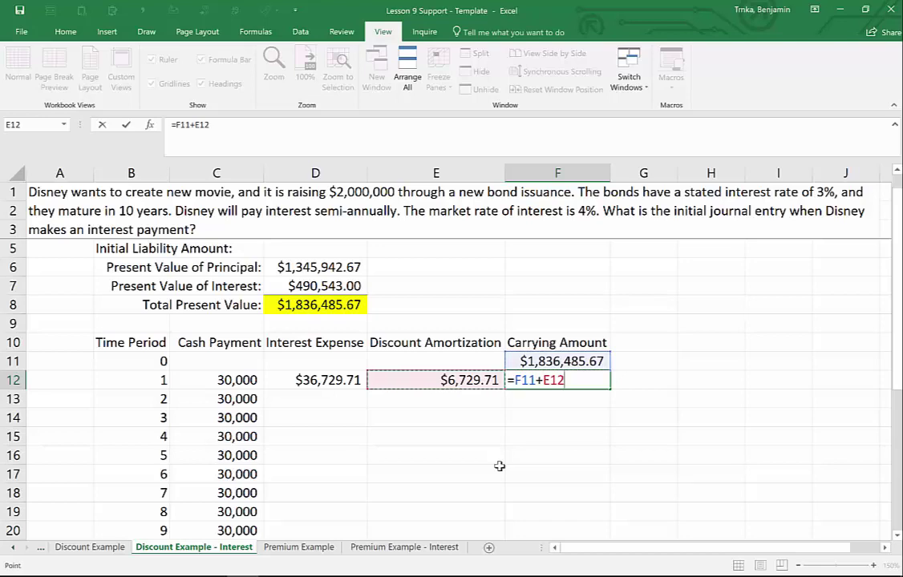
{"action": "key", "text": "Return"}
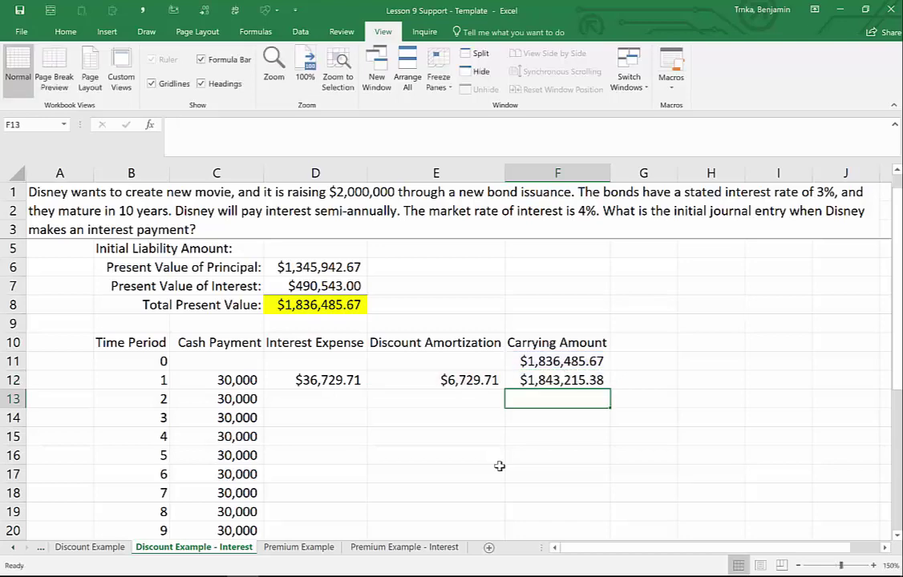
- Fill the period 1 formulas in D12:F12 down through period 20 in row 31
{"action": "key", "text": "Up"}
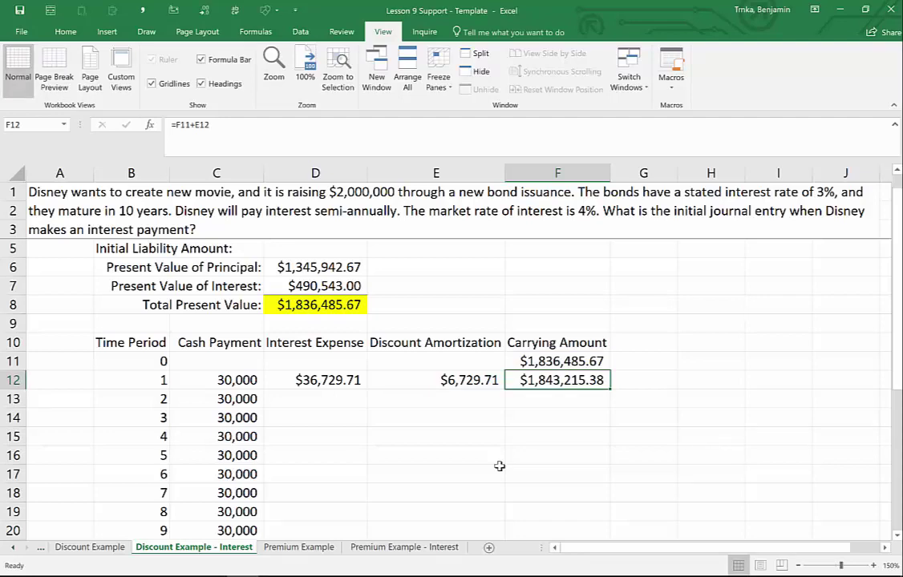
{"action": "key", "text": "Left"}
{"action": "key", "text": "Left"}
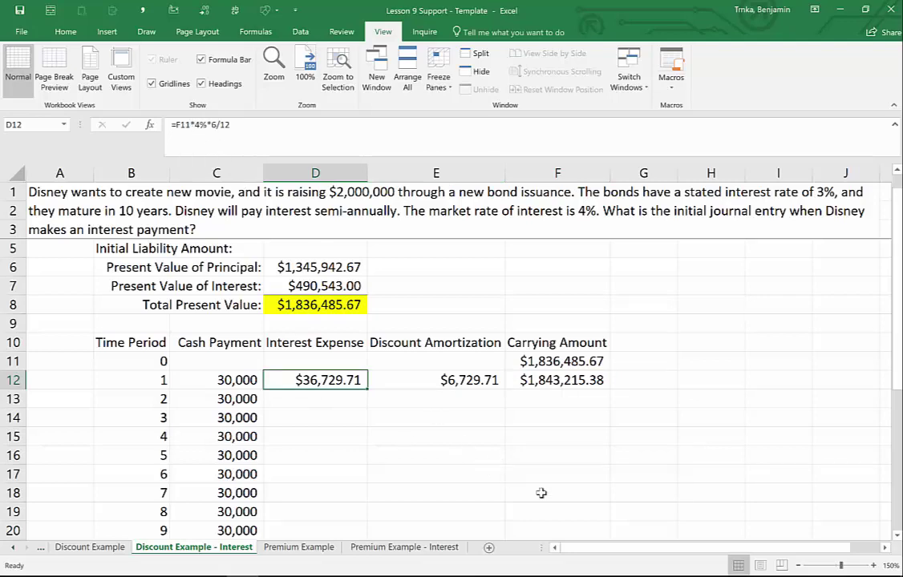
{"action": "key", "text": "shift+Right"}
{"action": "key", "text": "shift+Right"}
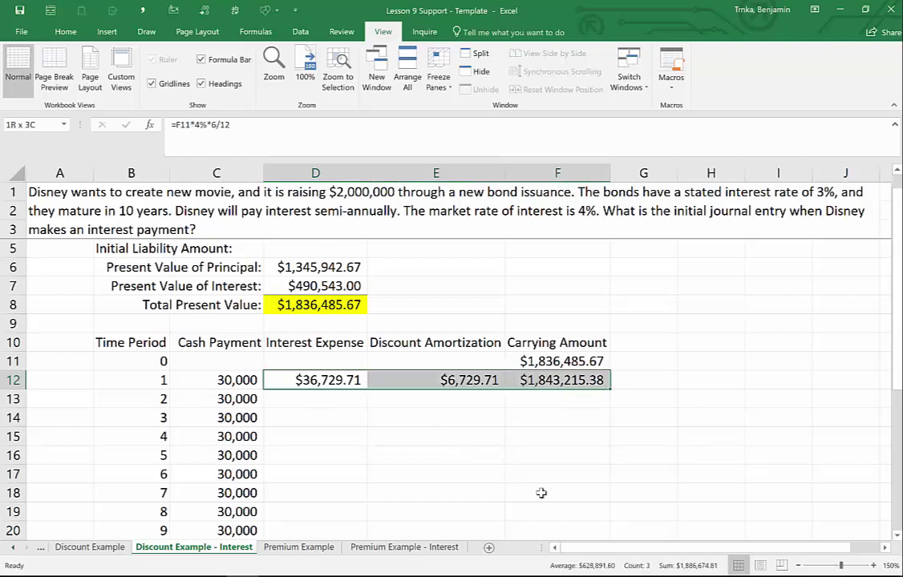
{"action": "double_click", "coordinate": [612, 386]}
{"action": "scroll", "coordinate": [597, 344], "scroll_direction": "down", "scroll_amount": 3}
{"action": "scroll", "coordinate": [598, 345], "scroll_direction": "down", "scroll_amount": 2}
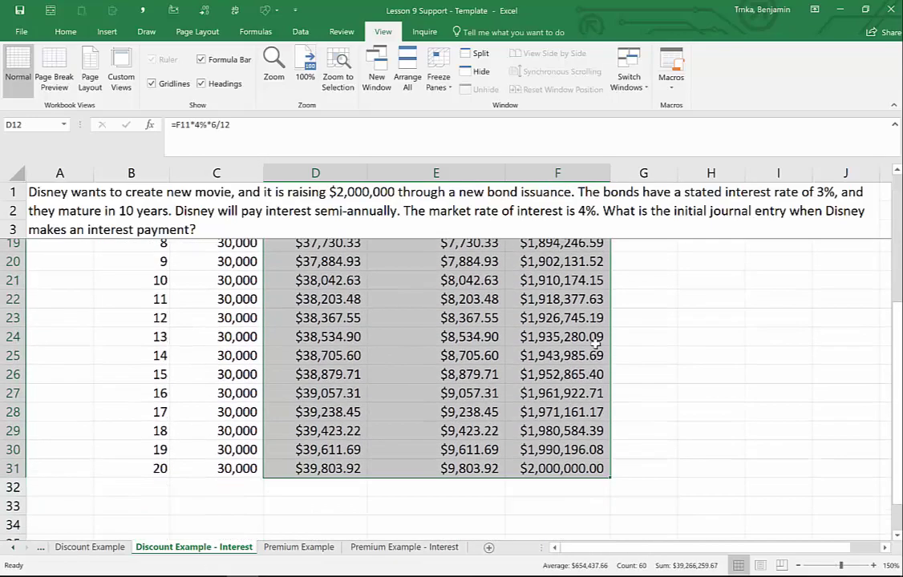
- Check the period 20 Carrying Amount in F31 and Discount Amortization in E31
{"action": "left_click", "coordinate": [508, 455]}
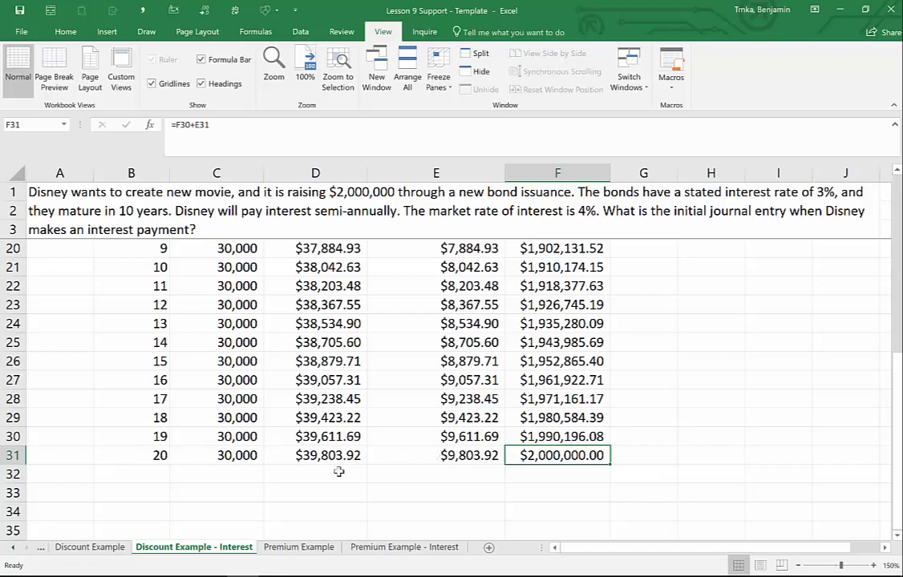
{"action": "left_click", "coordinate": [465, 457]}
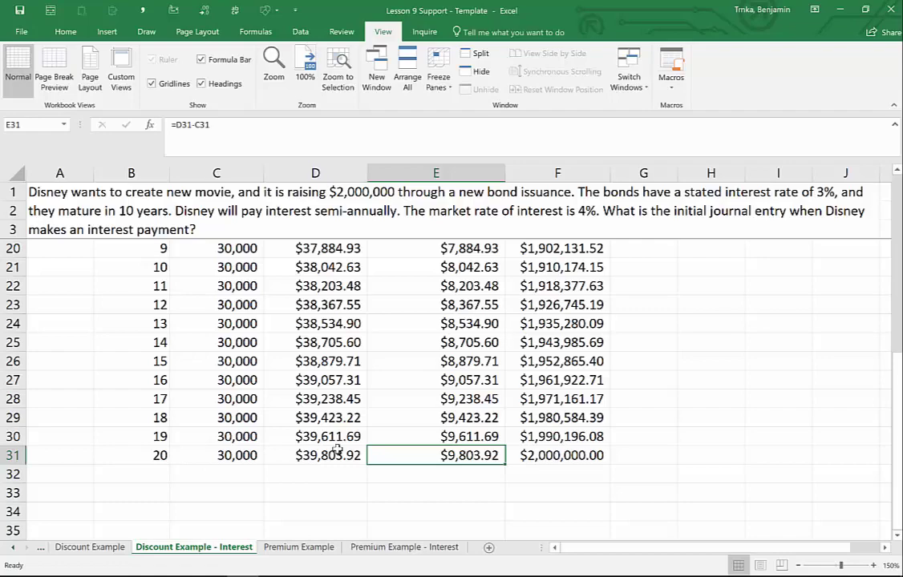
{"action": "scroll", "coordinate": [362, 397], "scroll_direction": "up", "scroll_amount": 5}
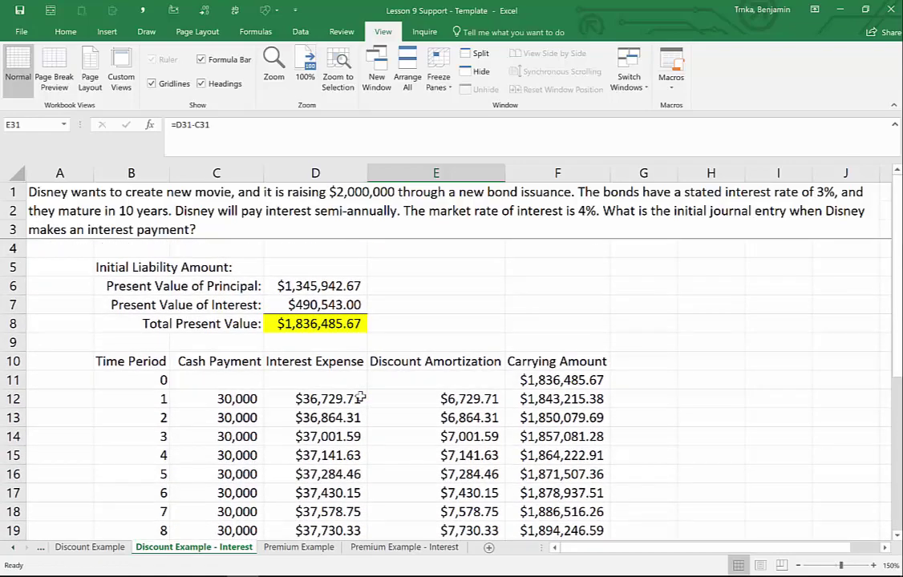
- Inspect the period 2 Interest Expense formula in D13 against period 1, along with the period 2 Discount Amortization and Cash Payment
{"action": "left_click", "coordinate": [322, 398]}
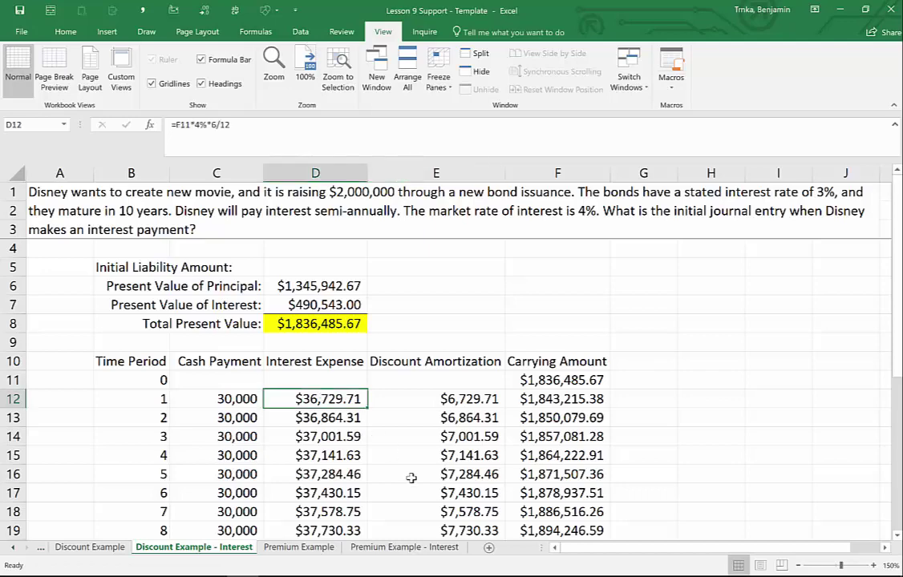
{"action": "key", "text": "Down"}
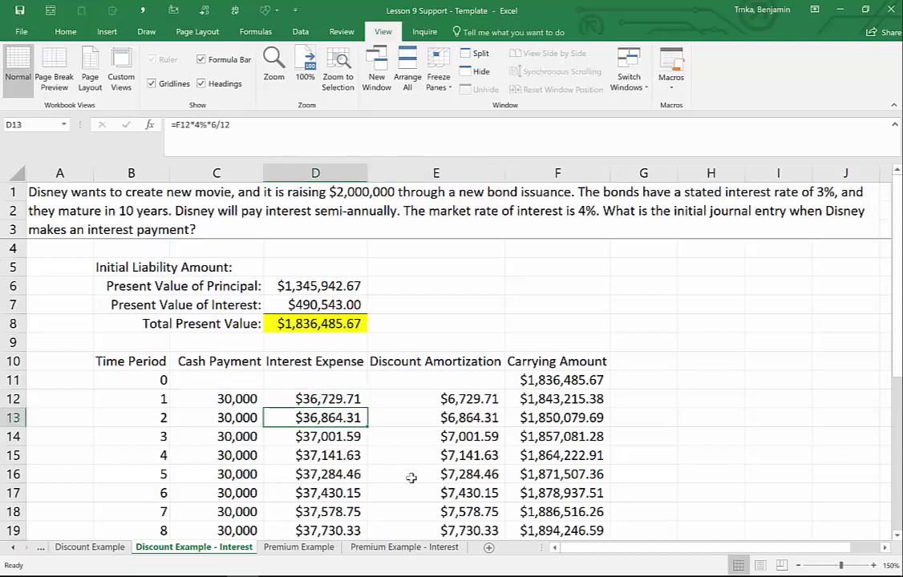
{"action": "double_click", "coordinate": [320, 418]}
{"action": "double_click", "coordinate": [320, 418]}
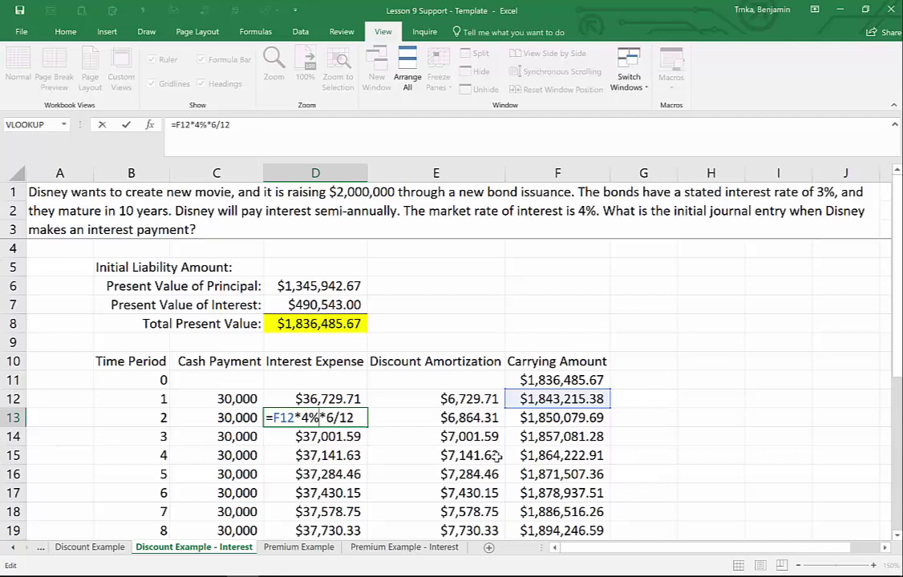
{"action": "key", "text": "ctrl+Return"}
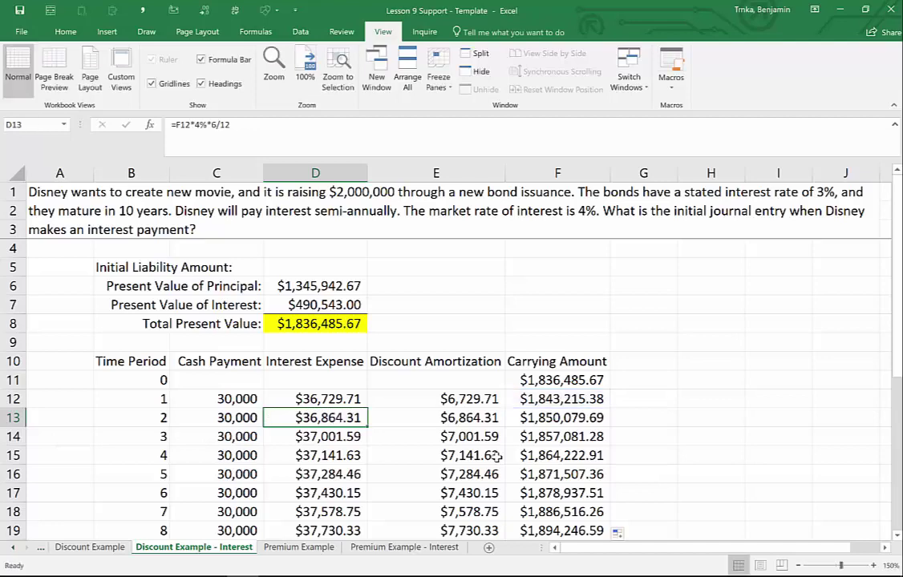
{"action": "key", "text": "Right"}
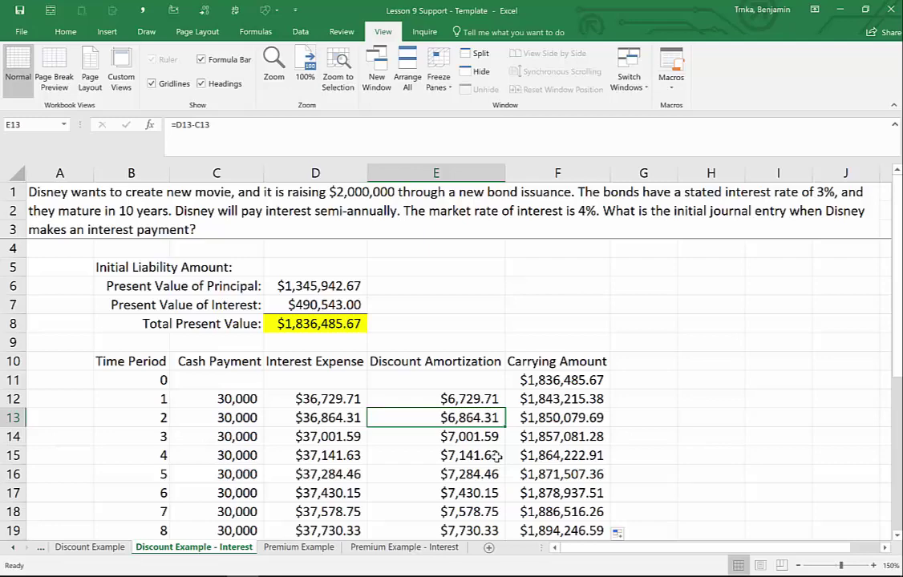
{"action": "key", "text": "Left"}
{"action": "key", "text": "Left"}
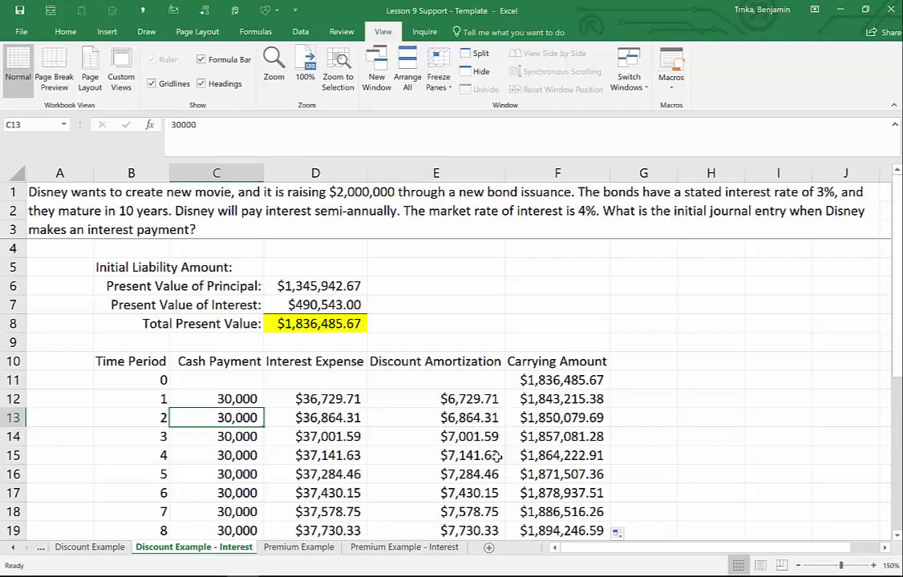
- Switch to the PowerPoint slide show and reveal the point about using the Effective Interest method
{"action": "key", "text": "alt+Tab"}
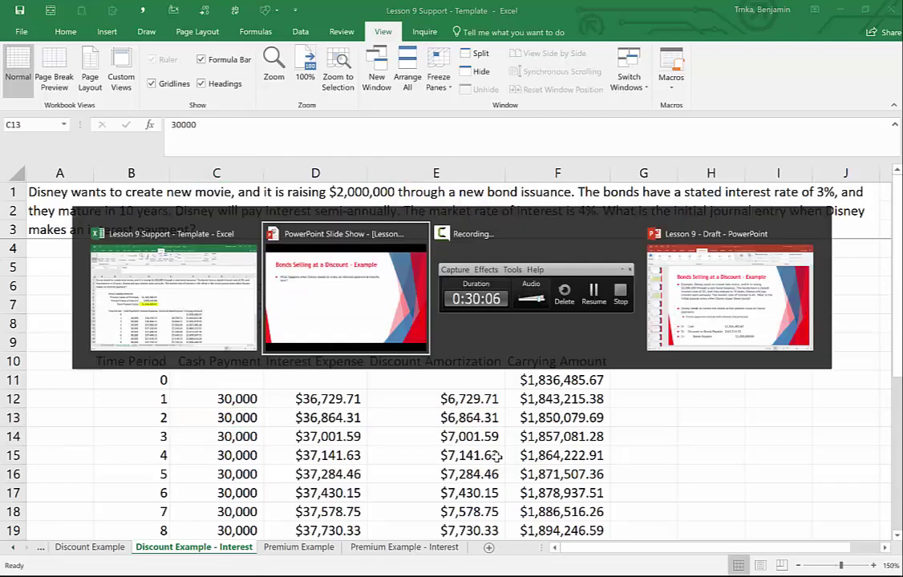
{"action": "left_click", "coordinate": [497, 457]}
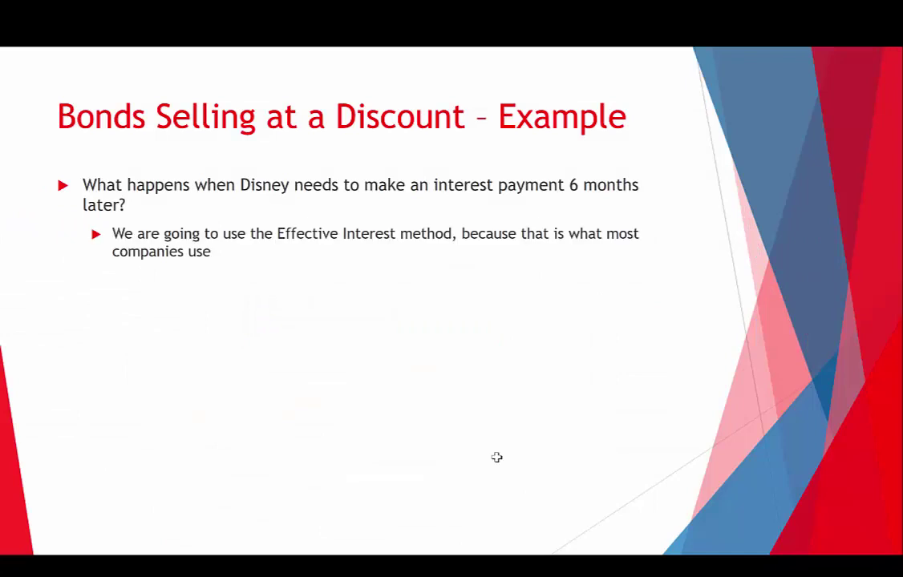
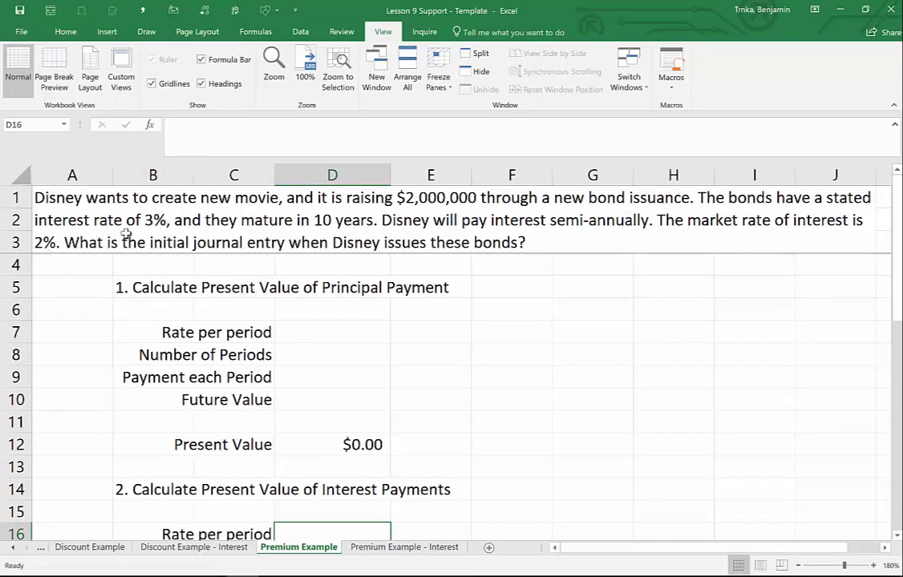
- Enter the Premium Example's principal inputs: rate per period 1%, 20 periods, payment 0 and future value -2000000, and check the present value in D12
{"action": "left_click", "coordinate": [319, 328]}
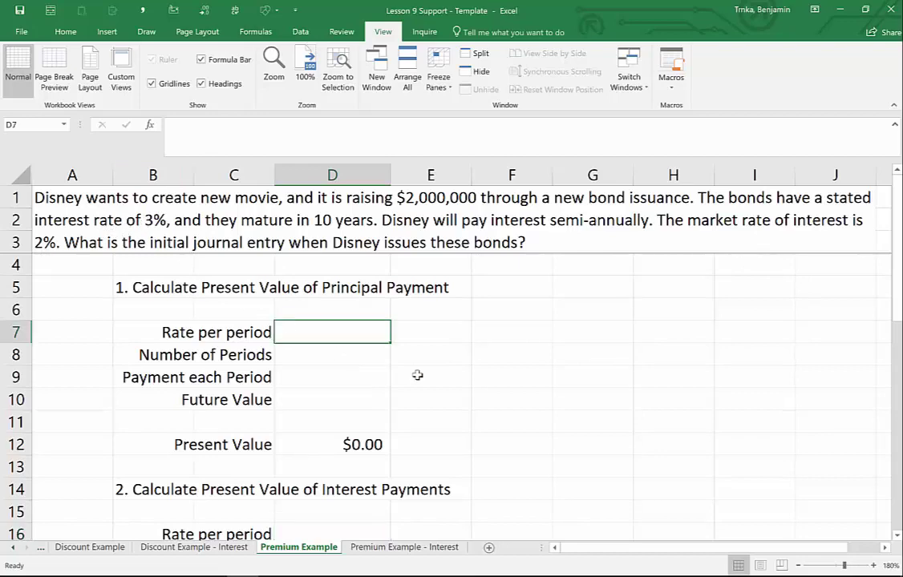
{"action": "type", "text": "1%"}
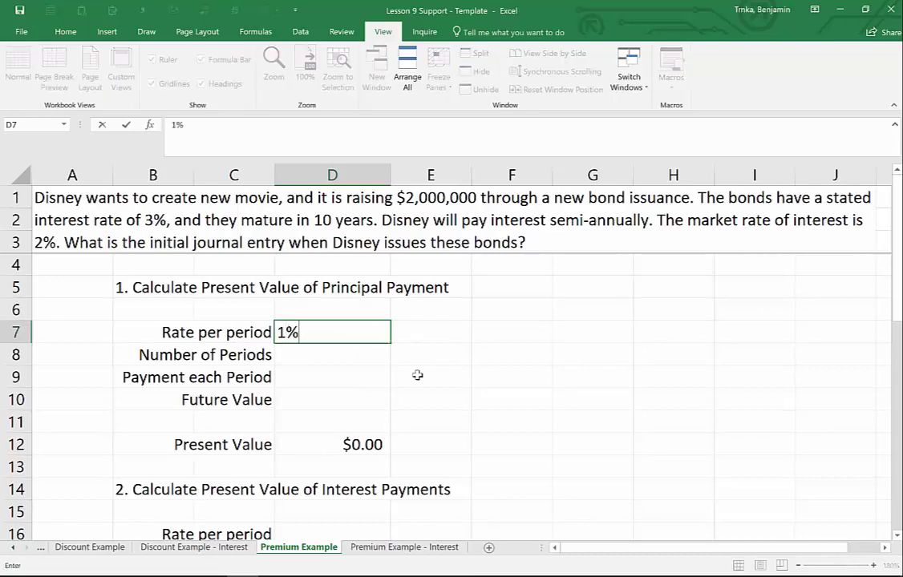
{"action": "key", "text": "Return"}
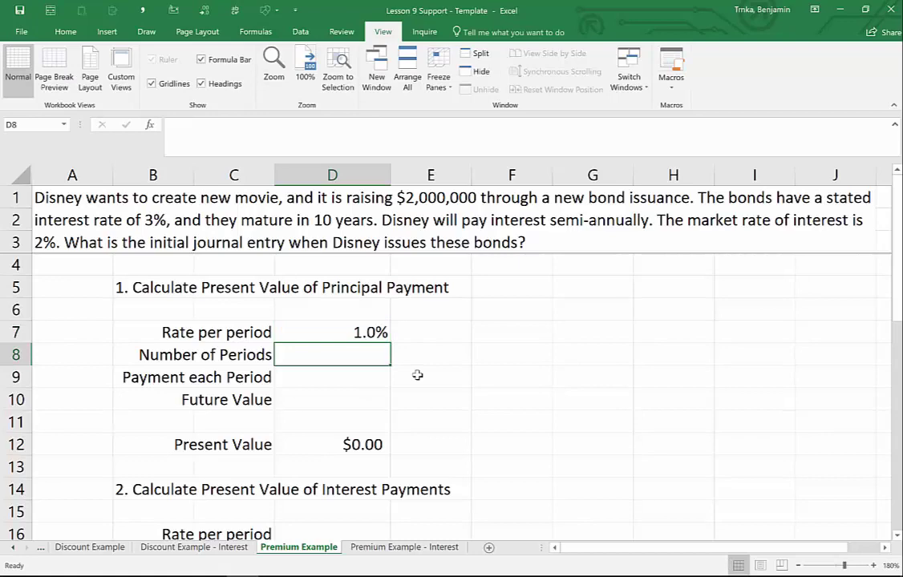
{"action": "type", "text": "20"}
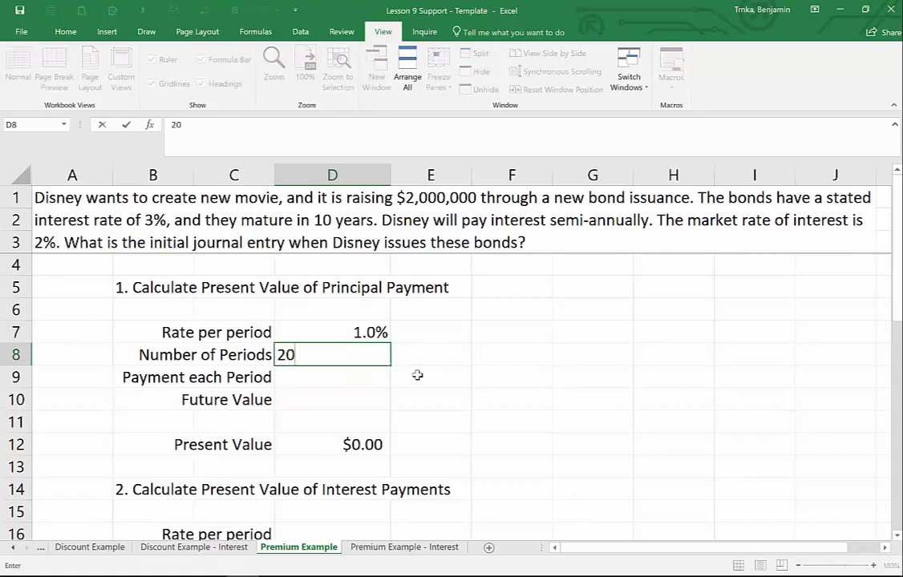
{"action": "key", "text": "Return"}
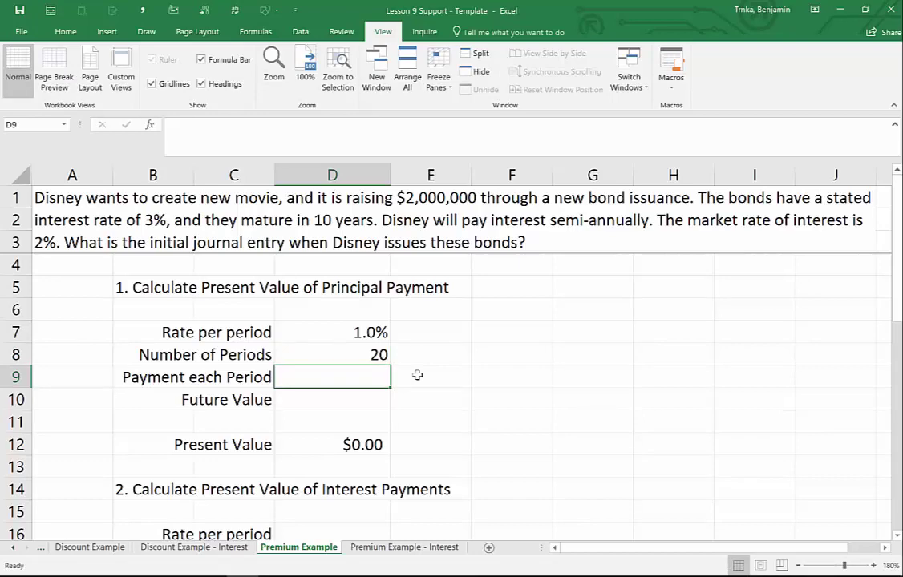
{"action": "type", "text": "0"}
{"action": "key", "text": "Return"}
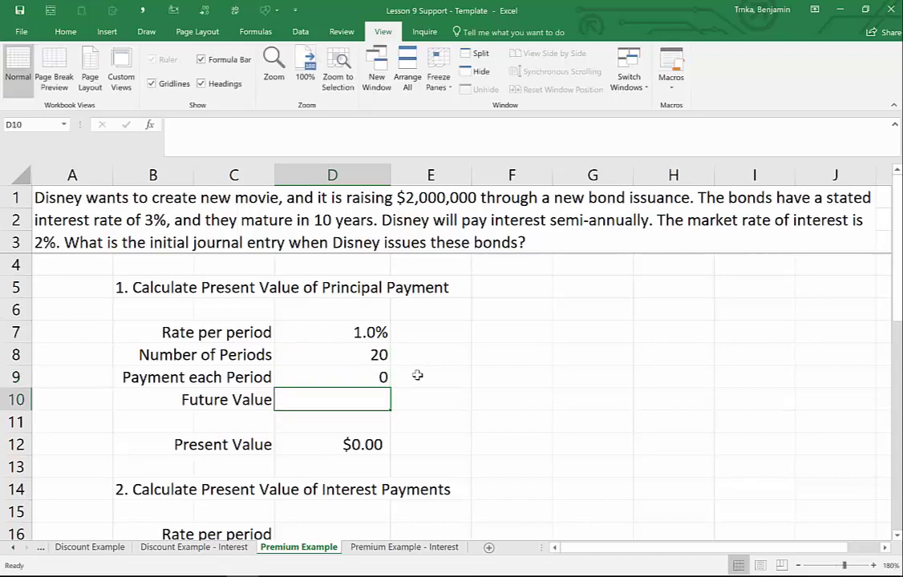
{"action": "type", "text": "-2000000"}
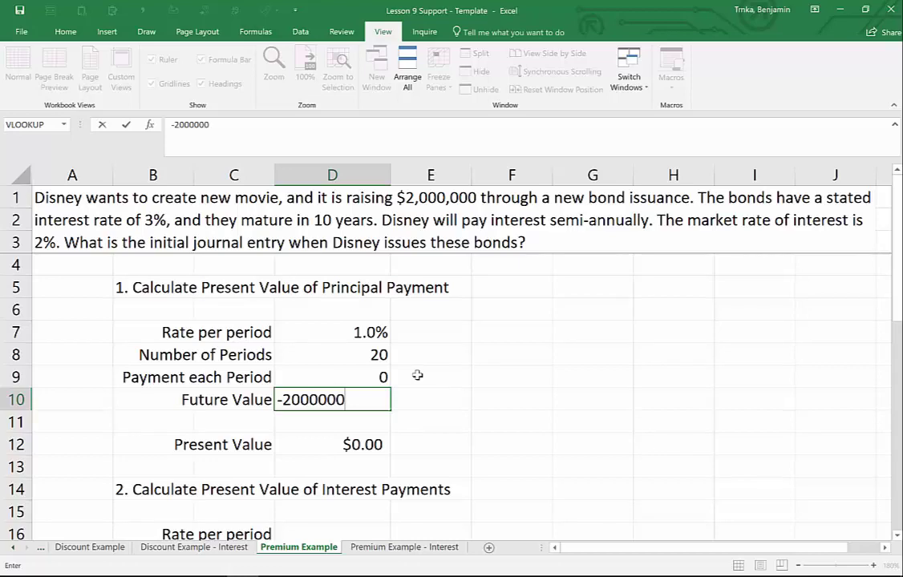
{"action": "key", "text": "Return"}
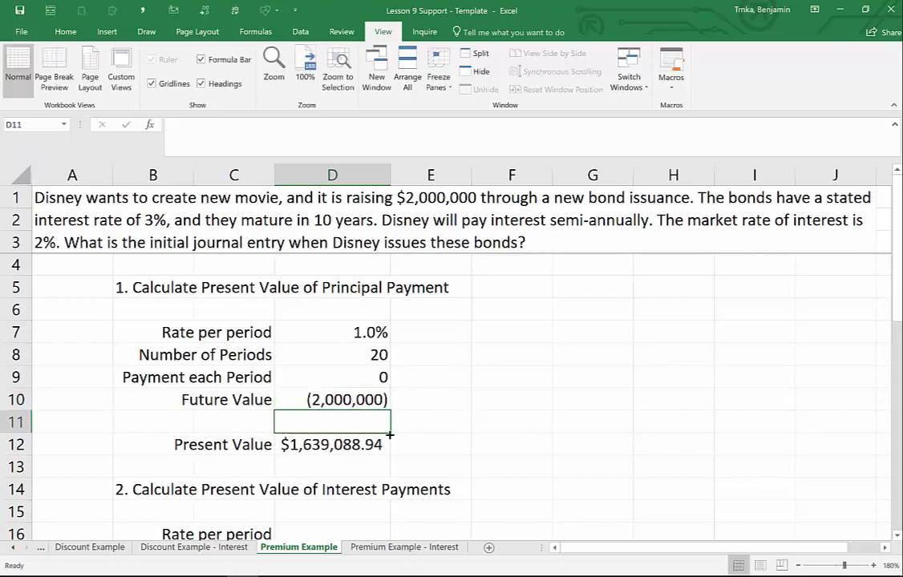
{"action": "left_click", "coordinate": [363, 450]}
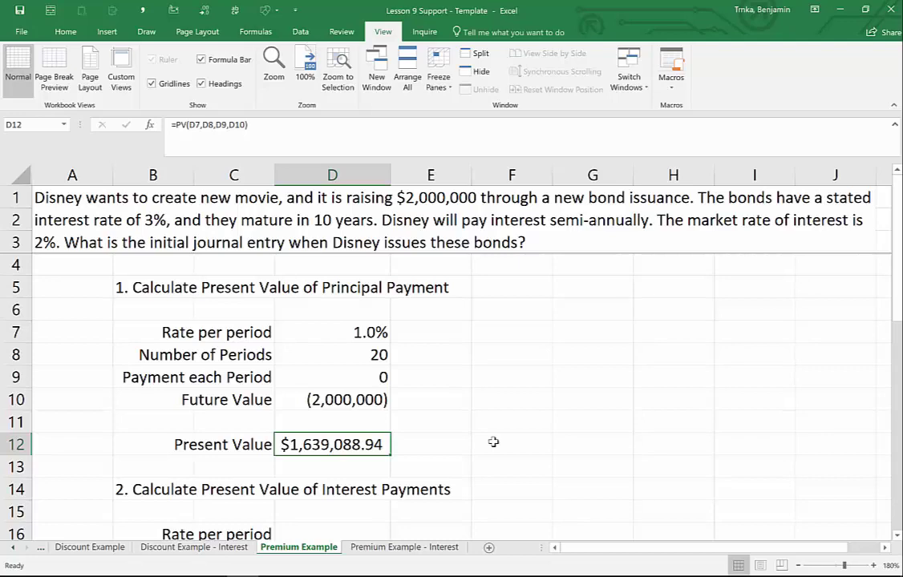
- Enter the interest payment inputs in D16:D19: rate 1%, 20 periods, payment -30000 and future value 0, and check the present value in D21
{"action": "scroll", "coordinate": [493, 442], "scroll_direction": "down", "scroll_amount": 2}
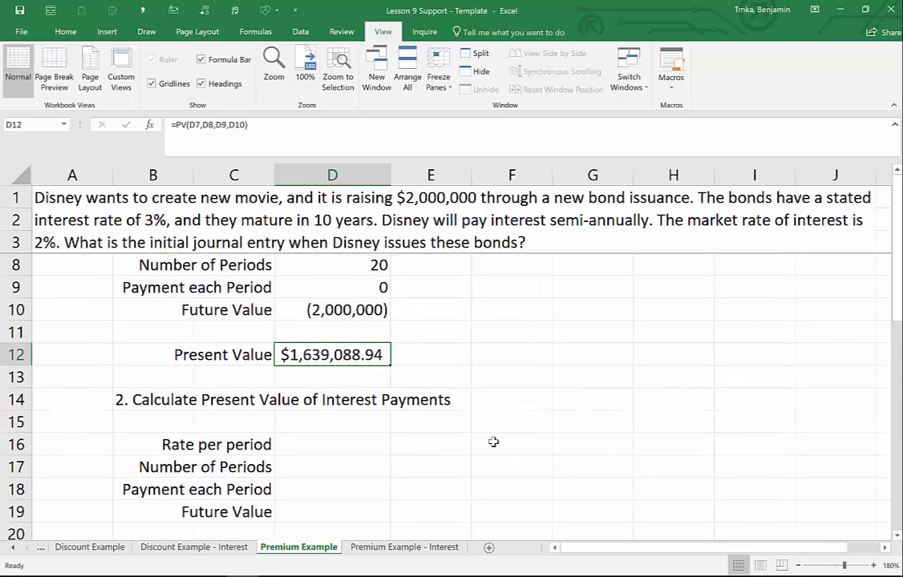
{"action": "left_click", "coordinate": [341, 443]}
{"action": "type", "text": "1%"}
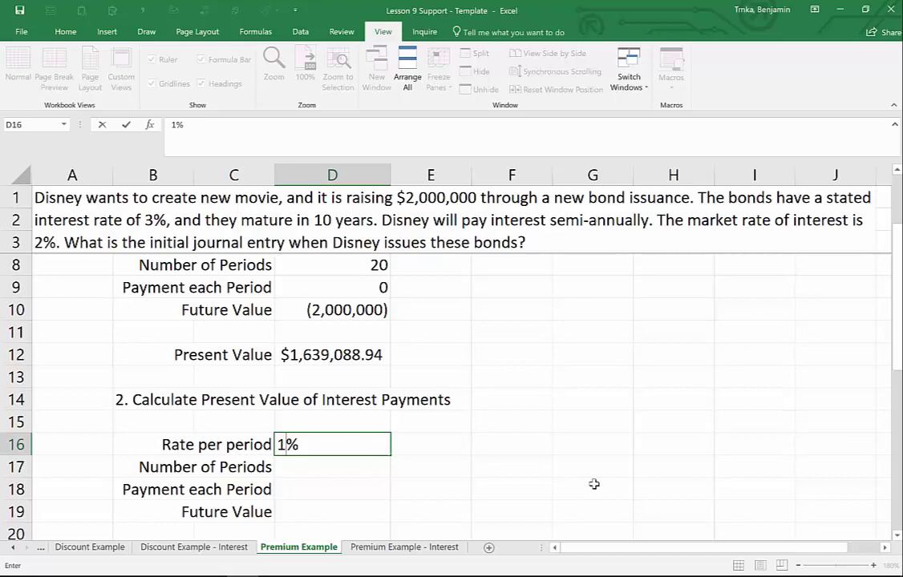
{"action": "key", "text": "Return"}
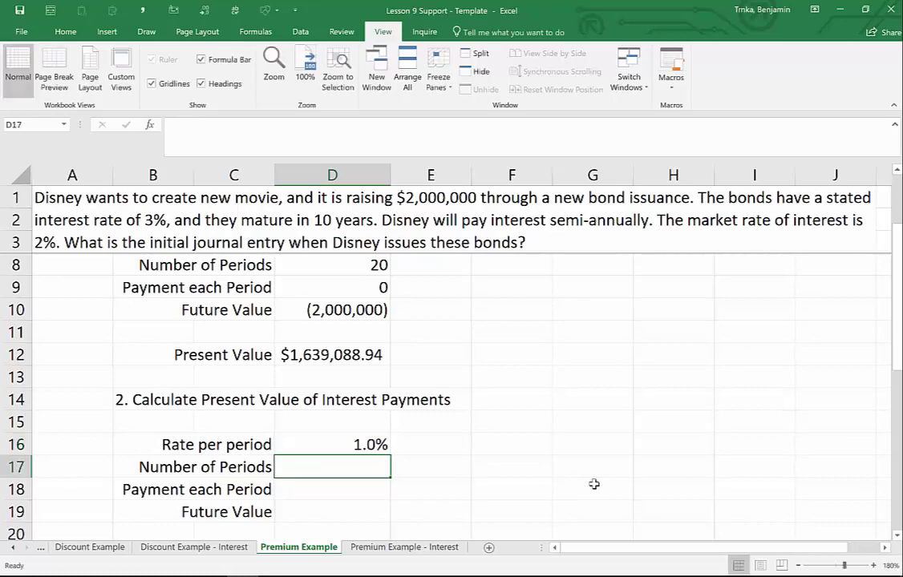
{"action": "type", "text": "20"}
{"action": "key", "text": "Return"}
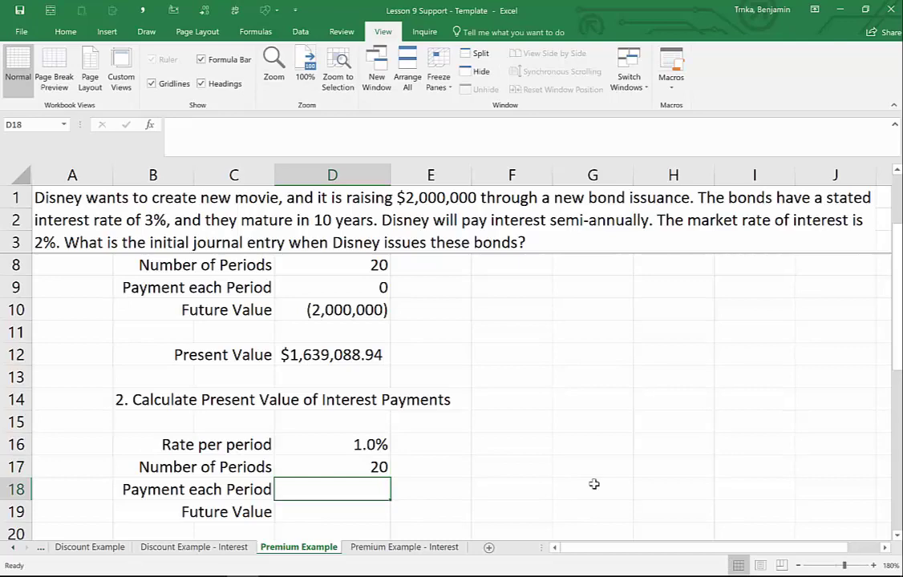
{"action": "type", "text": "-30000"}
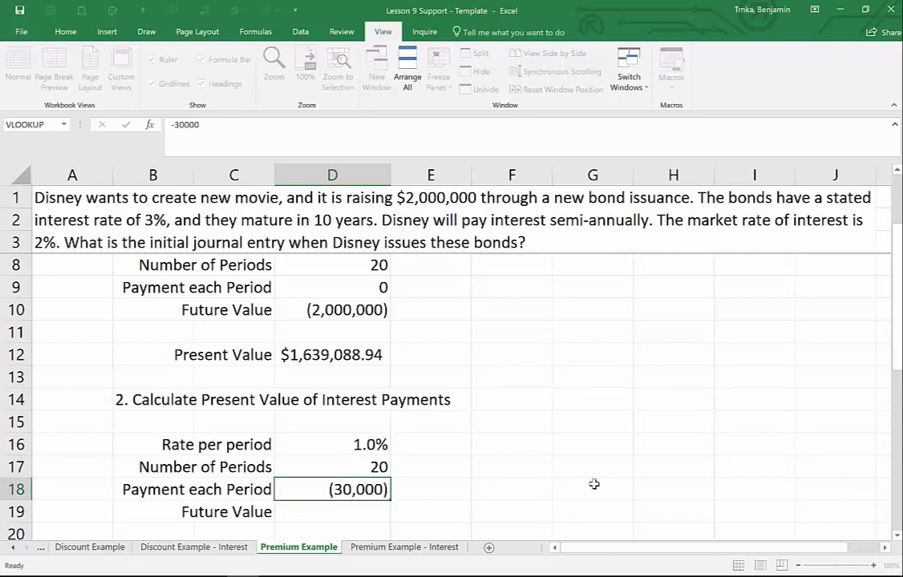
{"action": "key", "text": "Return"}
{"action": "type", "text": "0"}
{"action": "key", "text": "Return"}
{"action": "scroll", "coordinate": [504, 453], "scroll_direction": "down", "scroll_amount": 1}
{"action": "scroll", "coordinate": [504, 453], "scroll_direction": "down", "scroll_amount": 1}
{"action": "left_click", "coordinate": [301, 445]}
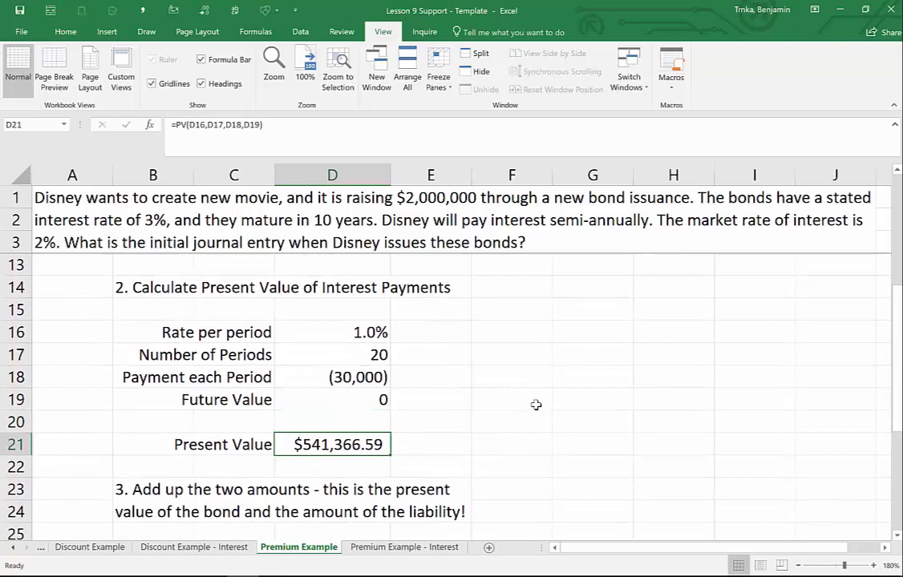
- Inspect the Total Present Value in D28, the Amount owed at Maturity in D30 and the Premium on Bonds Payable in D32
{"action": "scroll", "coordinate": [536, 405], "scroll_direction": "down", "scroll_amount": 3}
{"action": "left_click", "coordinate": [335, 446]}
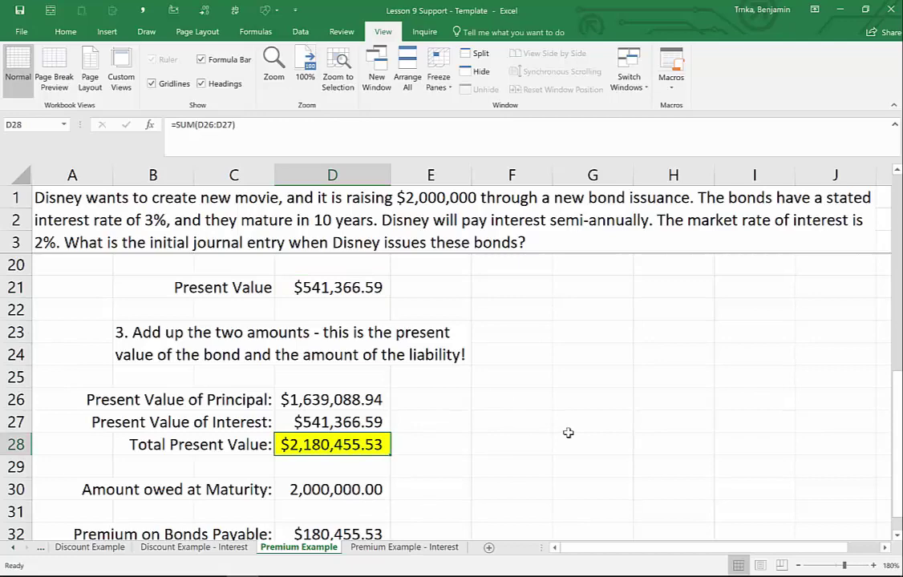
{"action": "scroll", "coordinate": [567, 433], "scroll_direction": "down", "scroll_amount": 1}
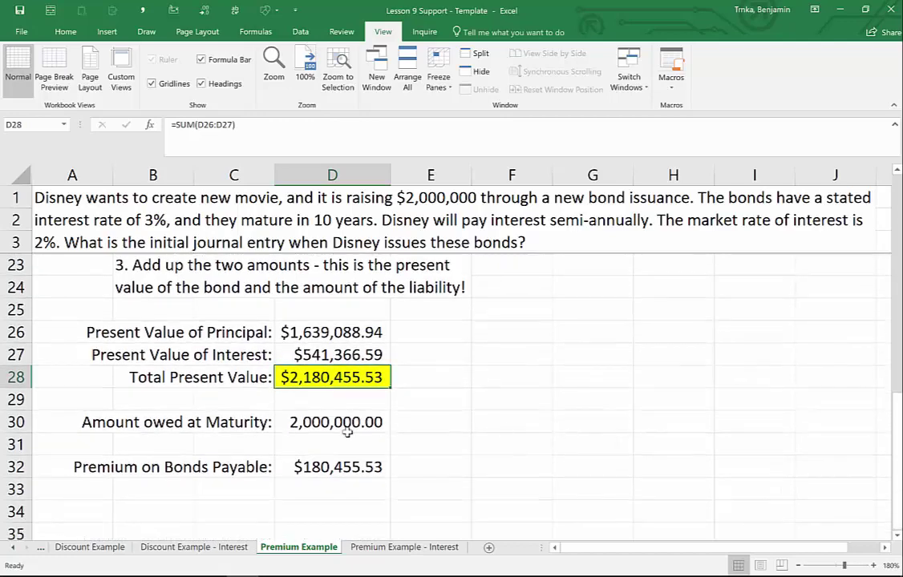
{"action": "left_click", "coordinate": [369, 422]}
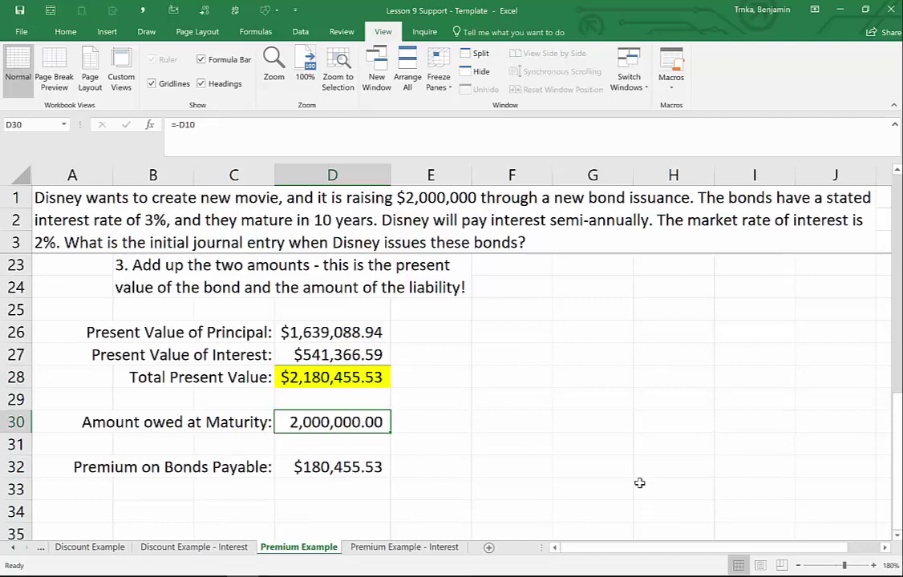
{"action": "left_click", "coordinate": [349, 466]}
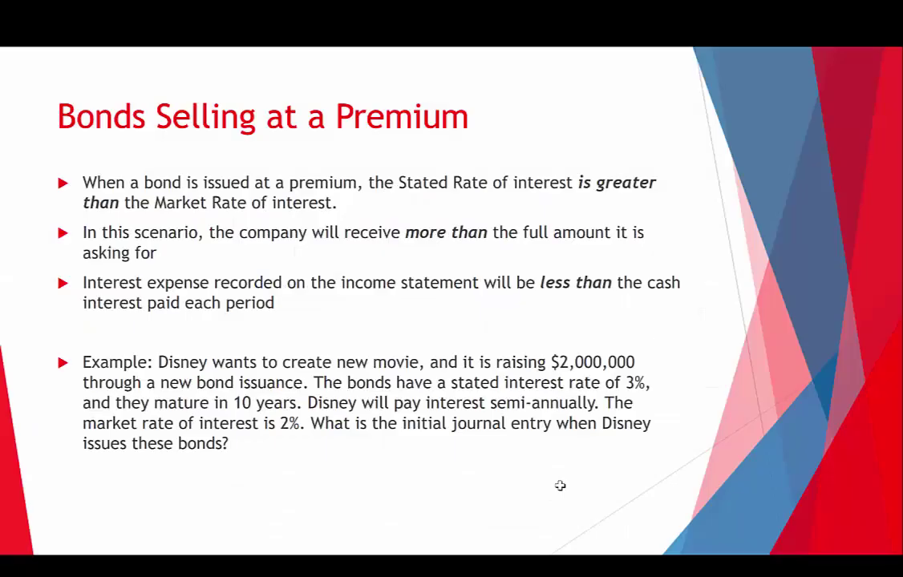
- Switch to the PowerPoint slide show and reveal the Bonds Selling at a Premium example through its complete bond issuance journal entry
{"action": "key", "text": "Right"}
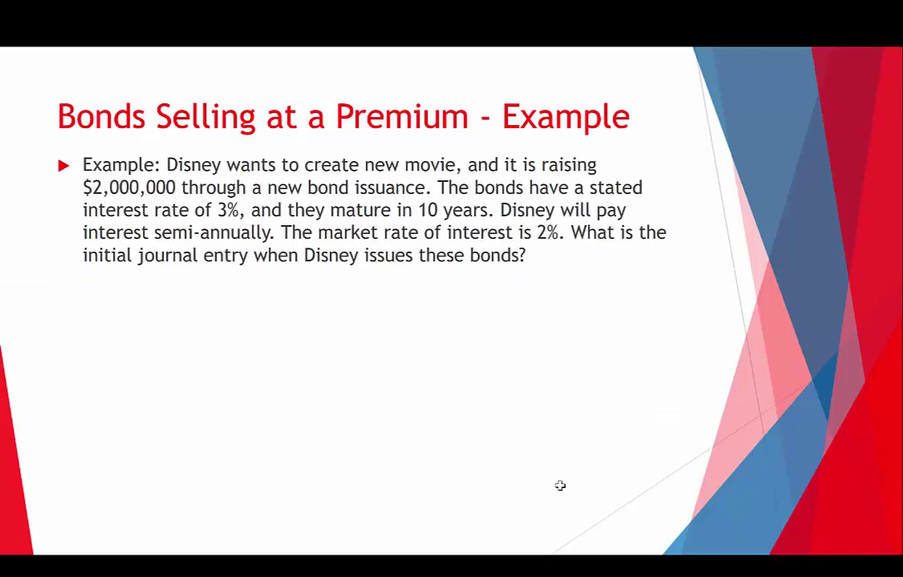
{"action": "key", "text": "Right"}
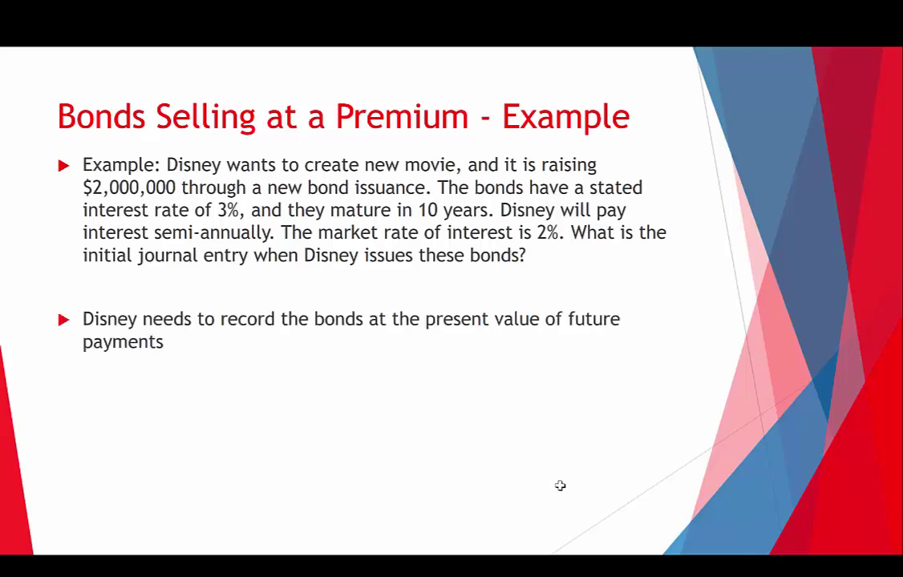
{"action": "key", "text": "Right"}
{"action": "key", "text": "Right"}
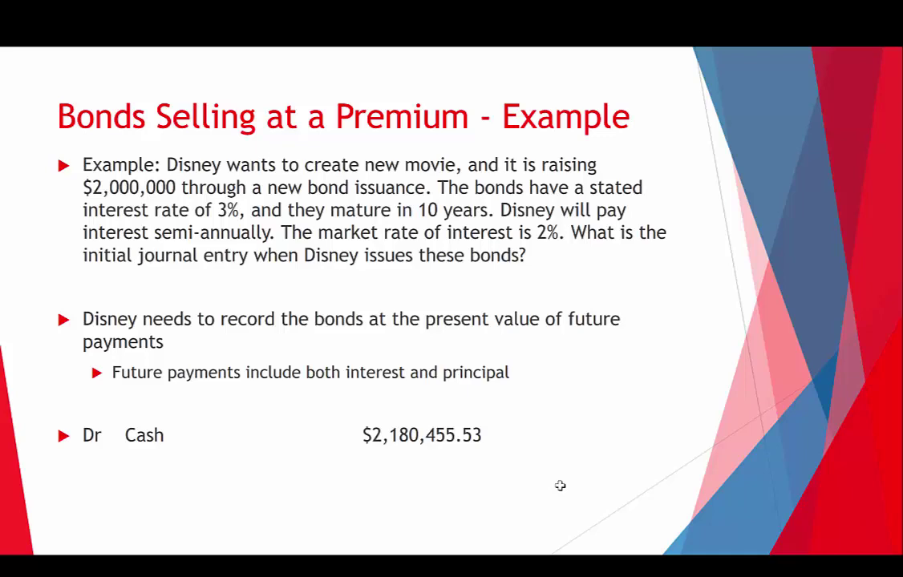
{"action": "key", "text": "Right"}
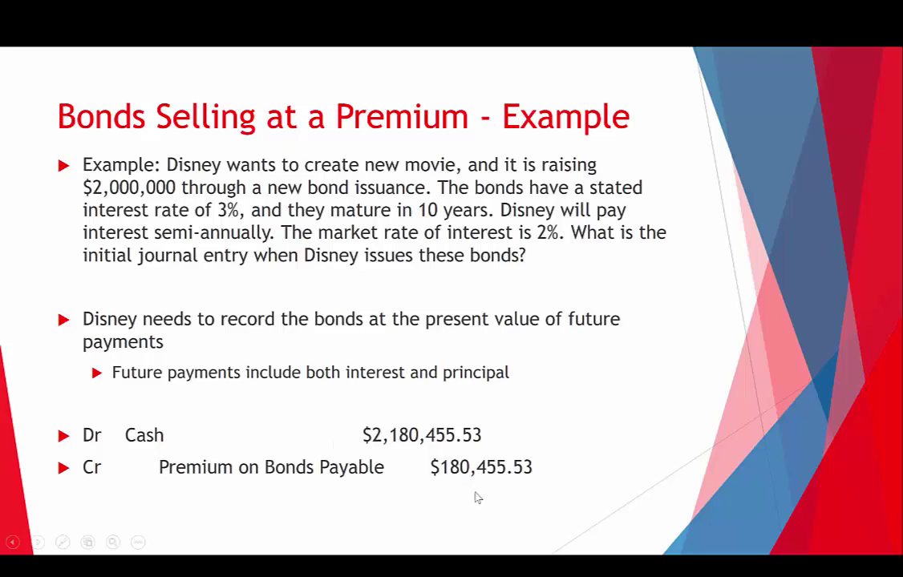
{"action": "left_click", "coordinate": [582, 495]}
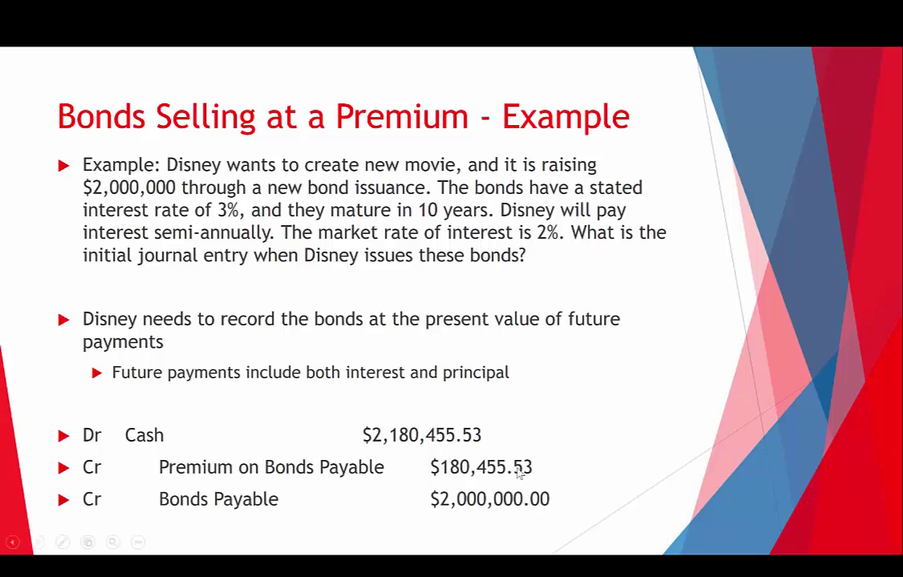
- Return to the Excel workbook, open the Premium Example - Interest sheet and check the period 0 Carrying Amount in F11
{"action": "key", "text": "alt+Tab"}
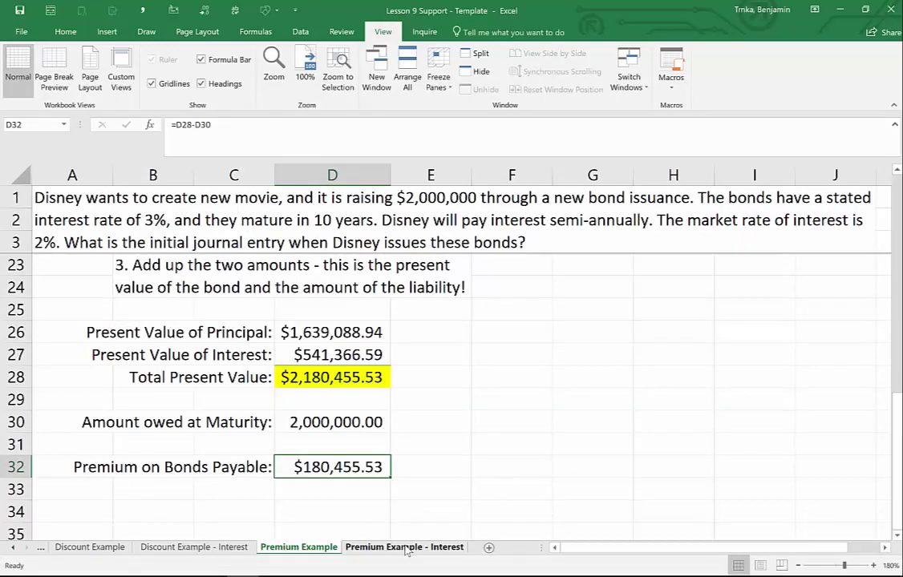
{"action": "left_click", "coordinate": [405, 548]}
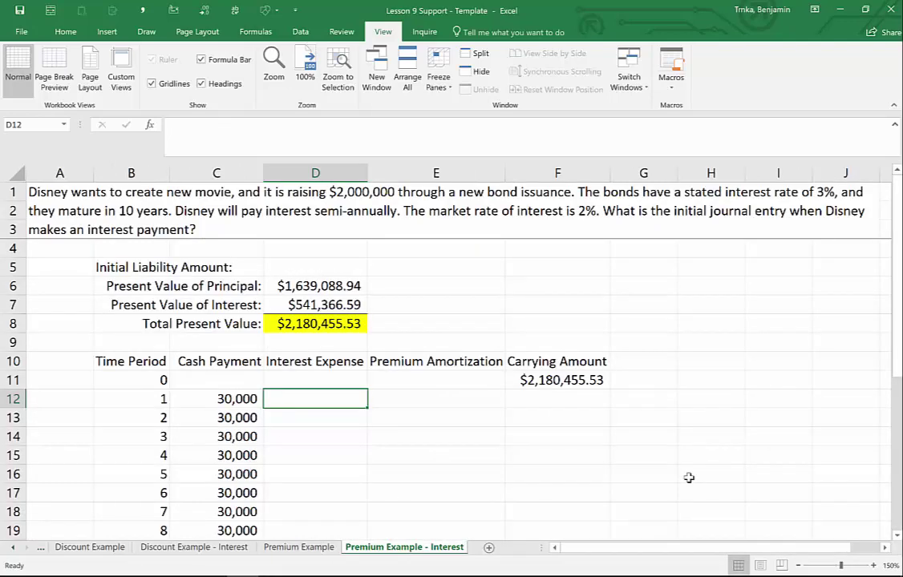
{"action": "key", "text": "Up"}
{"action": "key", "text": "Right"}
{"action": "key", "text": "Right"}
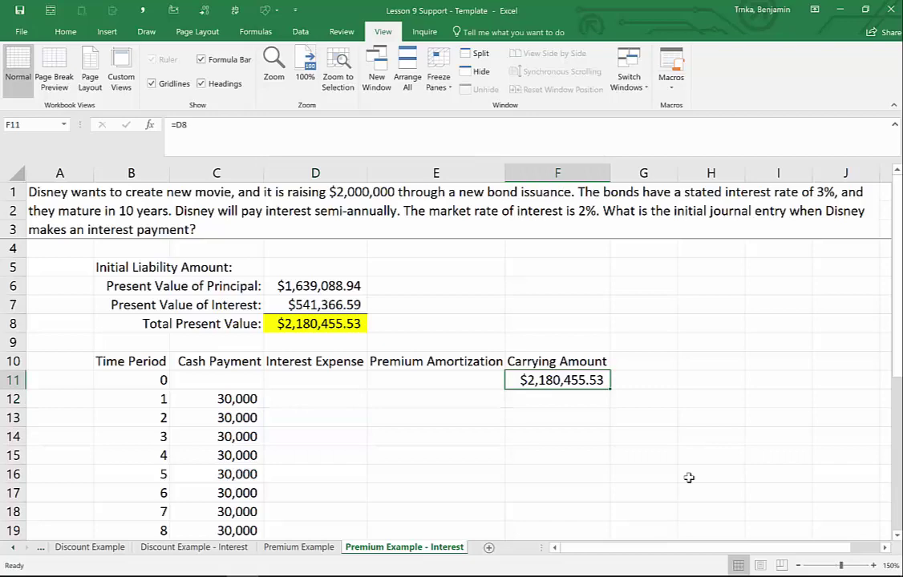
- Calculate the period 1 Interest Expense in D12 with the formula =F11*1%
{"action": "key", "text": "Down"}
{"action": "key", "text": "Left"}
{"action": "key", "text": "Left"}
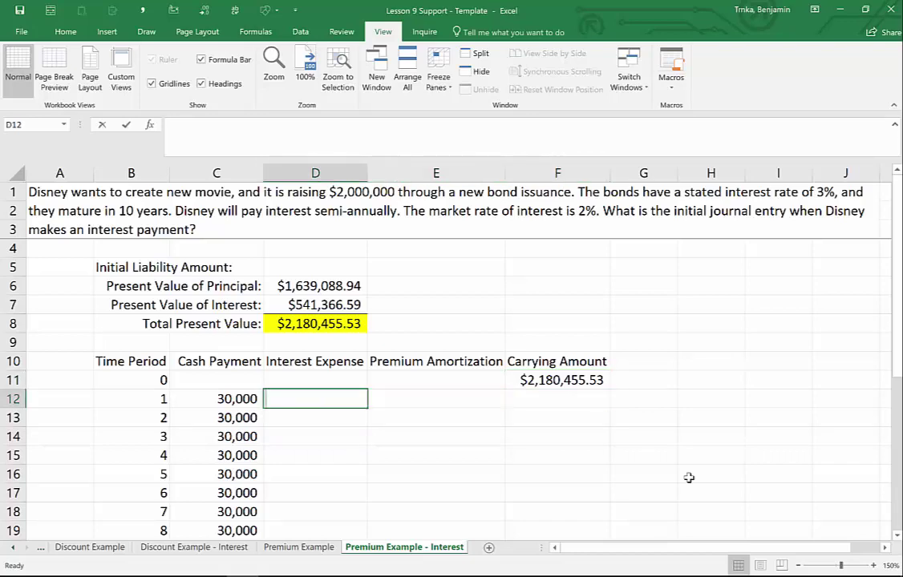
{"action": "type", "text": "="}
{"action": "key", "text": "Right"}
{"action": "key", "text": "Right"}
{"action": "key", "text": "Up"}
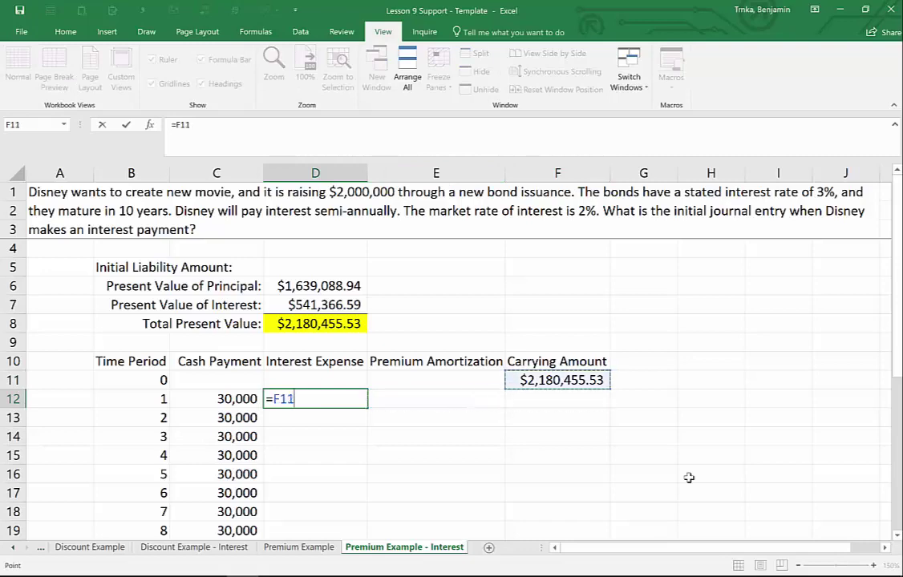
{"action": "type", "text": "*1%"}
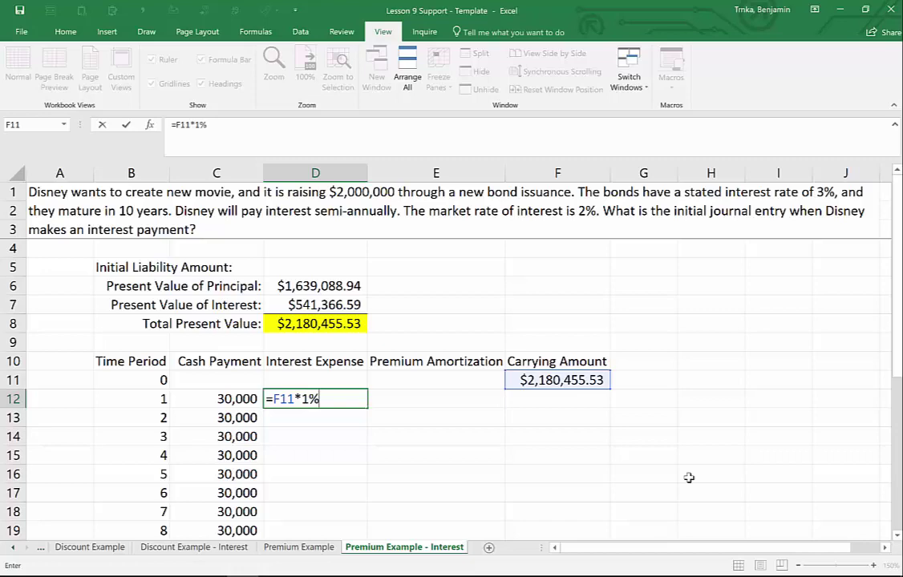
{"action": "key", "text": "Return"}
{"action": "key", "text": "Up"}
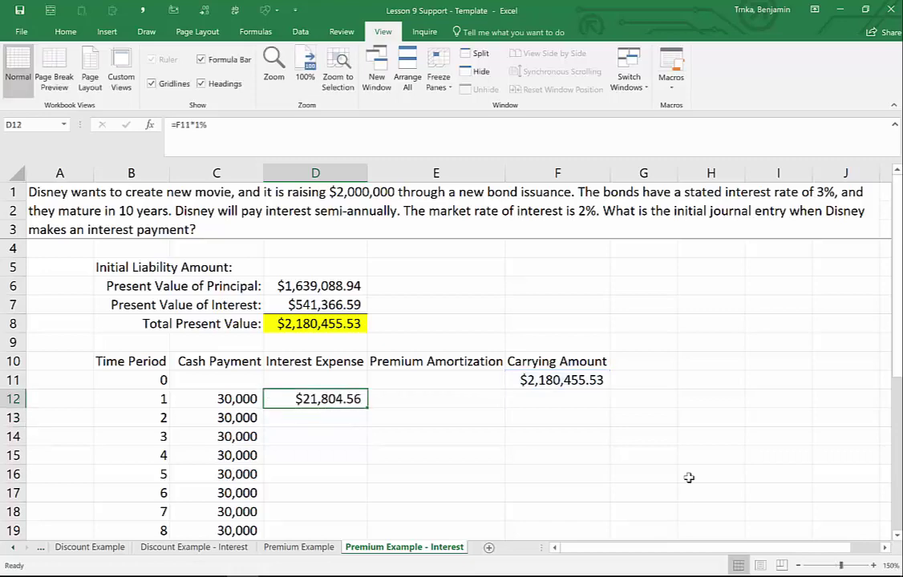
- Calculate the period 1 Premium Amortization in E12 with the formula =C12-D12
{"action": "key", "text": "shift+Left"}
{"action": "key", "text": "Right"}
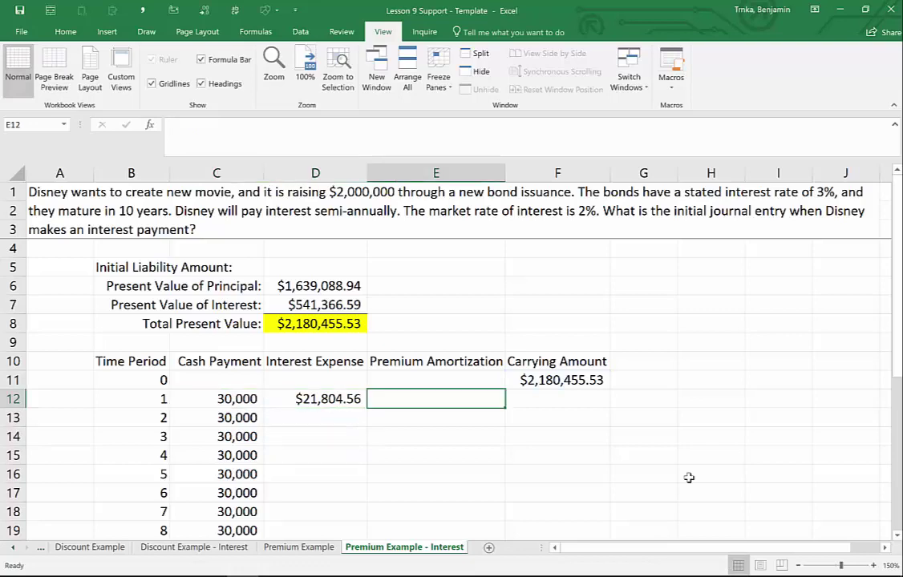
{"action": "type", "text": "="}
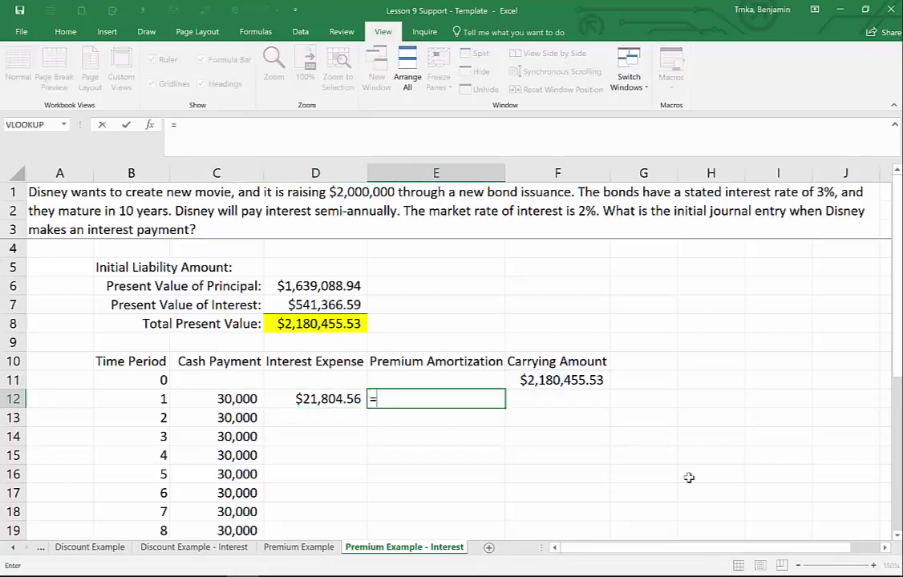
{"action": "key", "text": "Left"}
{"action": "key", "text": "Left"}
{"action": "type", "text": "-"}
{"action": "key", "text": "Left"}
{"action": "key", "text": "Return"}
{"action": "key", "text": "Up"}
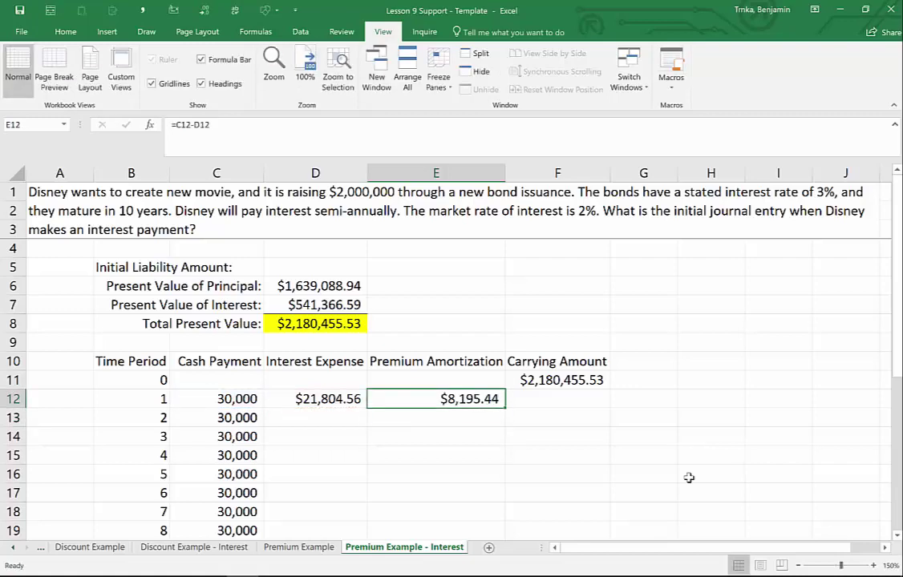
- Calculate the period 1 Carrying Amount in F12 with the formula =F11-E12
{"action": "key", "text": "Right"}
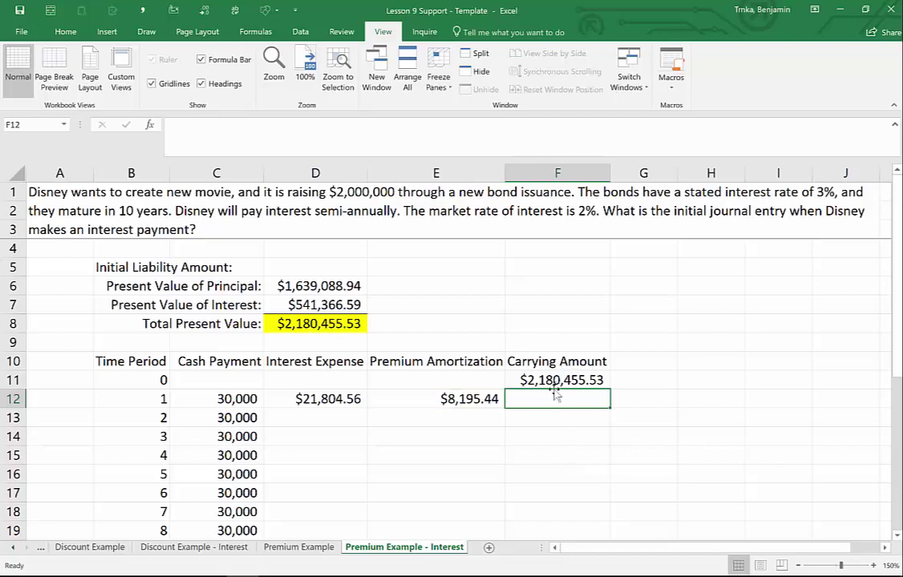
{"action": "type", "text": "="}
{"action": "key", "text": "Up"}
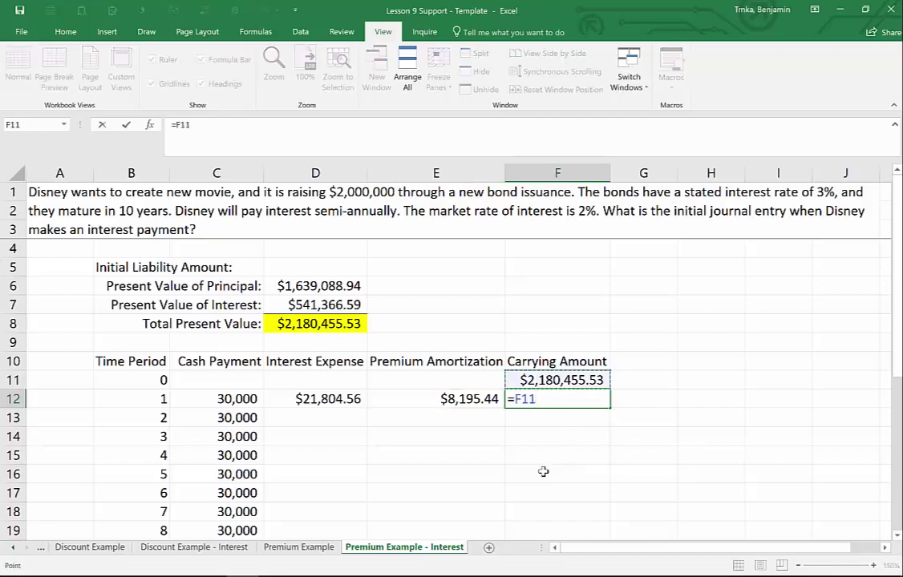
{"action": "type", "text": "-"}
{"action": "key", "text": "Left"}
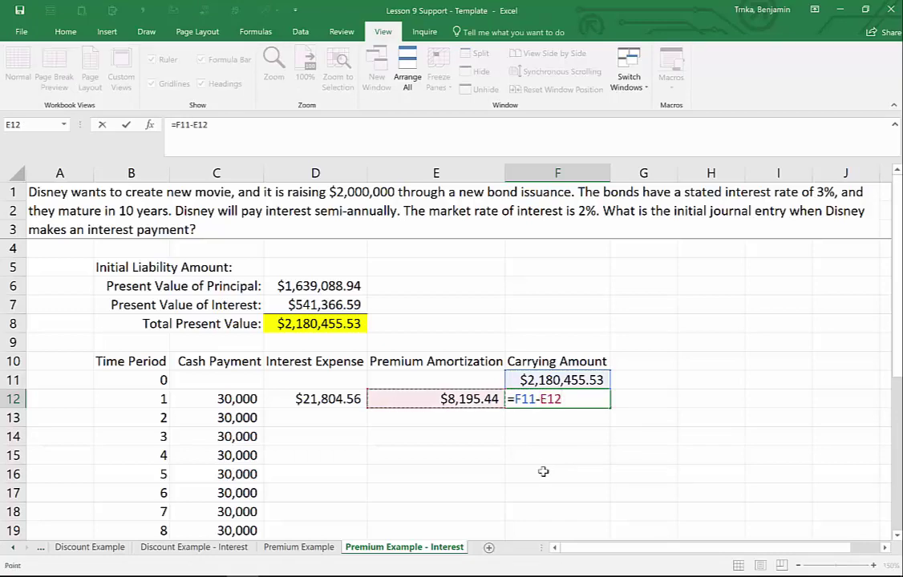
{"action": "key", "text": "Return"}
{"action": "left_click", "coordinate": [568, 405]}
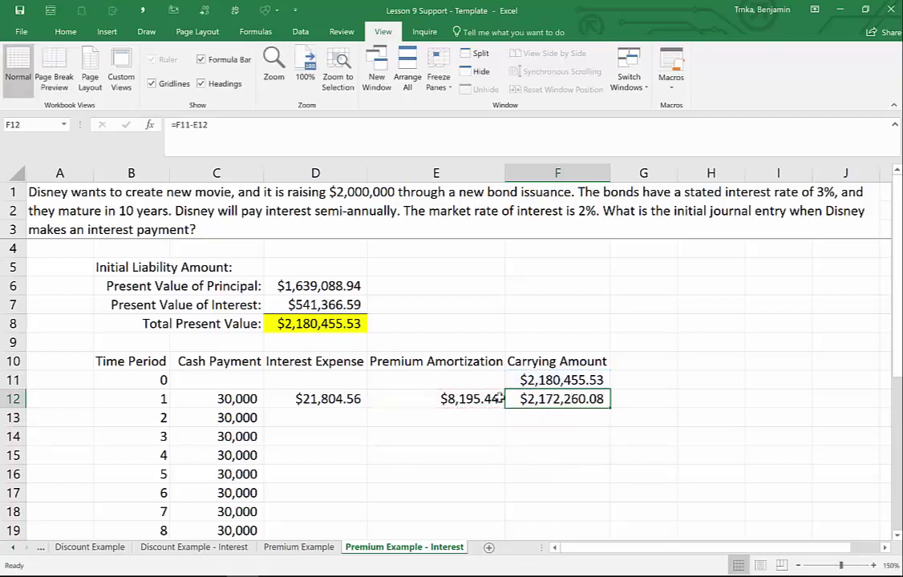
- Fill the D12:F12 formulas down through period 20 and check the final Carrying Amount in F31
{"action": "left_click_drag", "start_coordinate": [332, 399], "coordinate": [609, 407]}
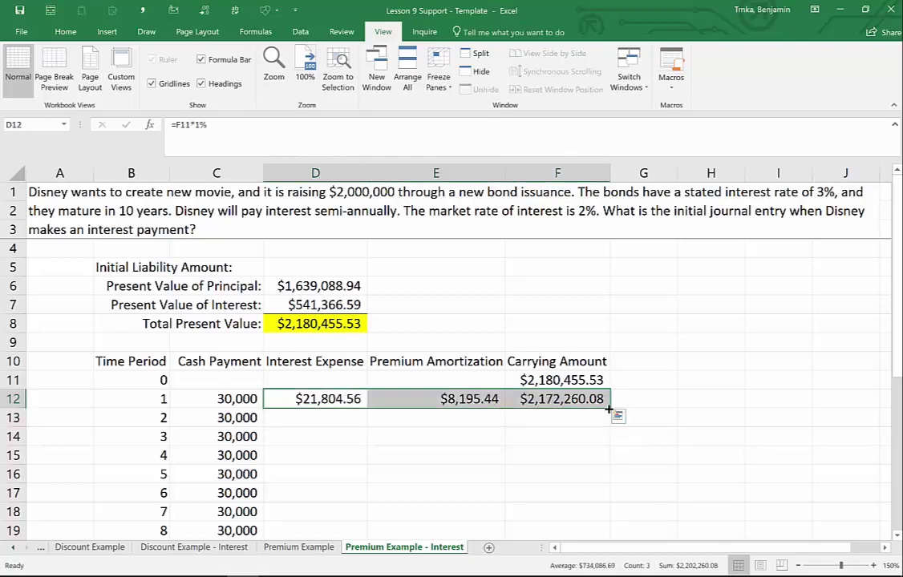
{"action": "double_click", "coordinate": [609, 406]}
{"action": "scroll", "coordinate": [648, 385], "scroll_direction": "down", "scroll_amount": 5}
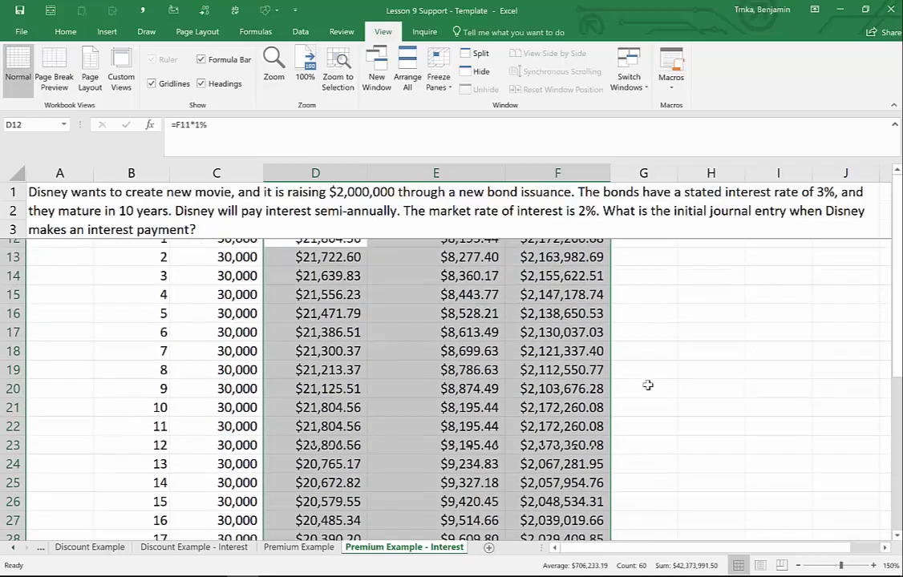
{"action": "left_click", "coordinate": [564, 455]}
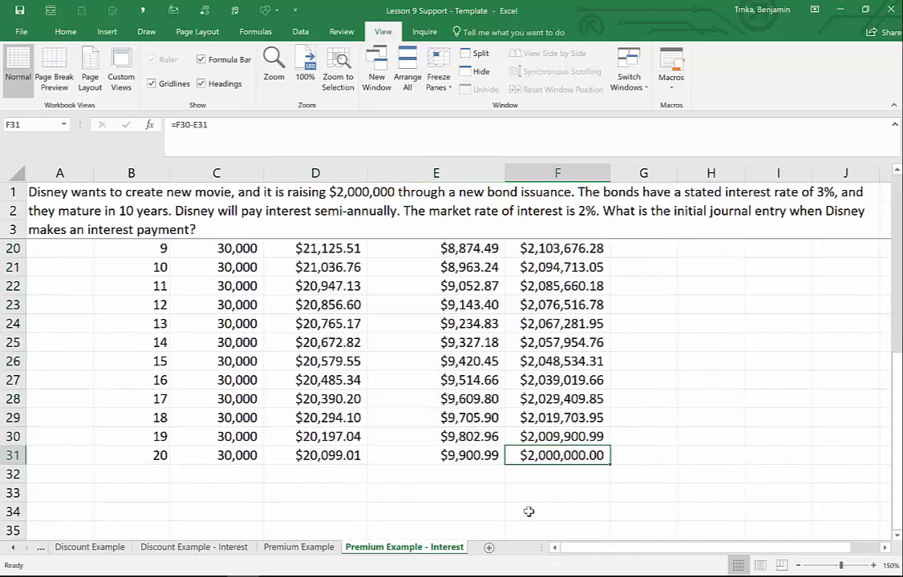
- Inspect the period 2 Interest Expense formula in D13 against the period 1 Carrying Amount, along with the period 2 Premium Amortization in E13
{"action": "scroll", "coordinate": [309, 442], "scroll_direction": "up", "scroll_amount": 3}
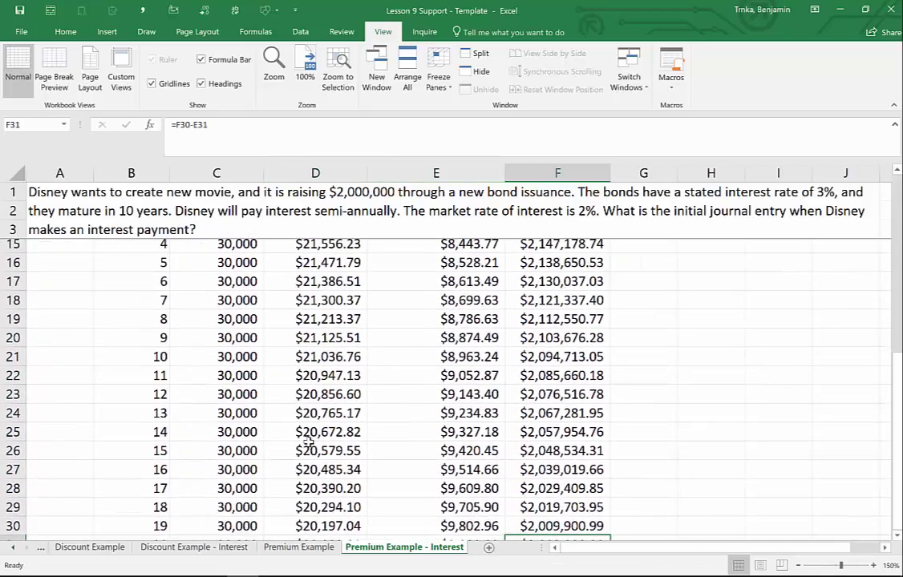
{"action": "scroll", "coordinate": [309, 441], "scroll_direction": "up", "scroll_amount": 2}
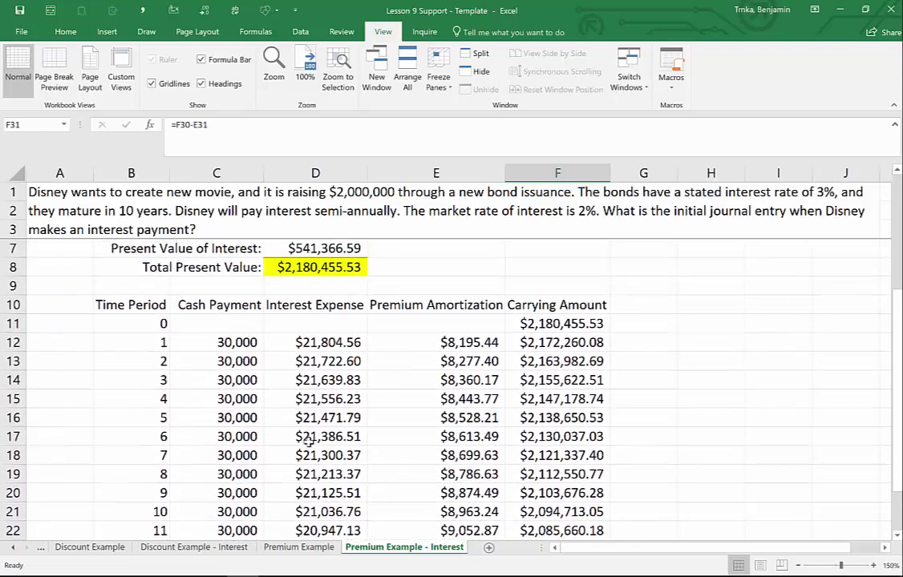
{"action": "left_click", "coordinate": [296, 342]}
{"action": "key", "text": "Down"}
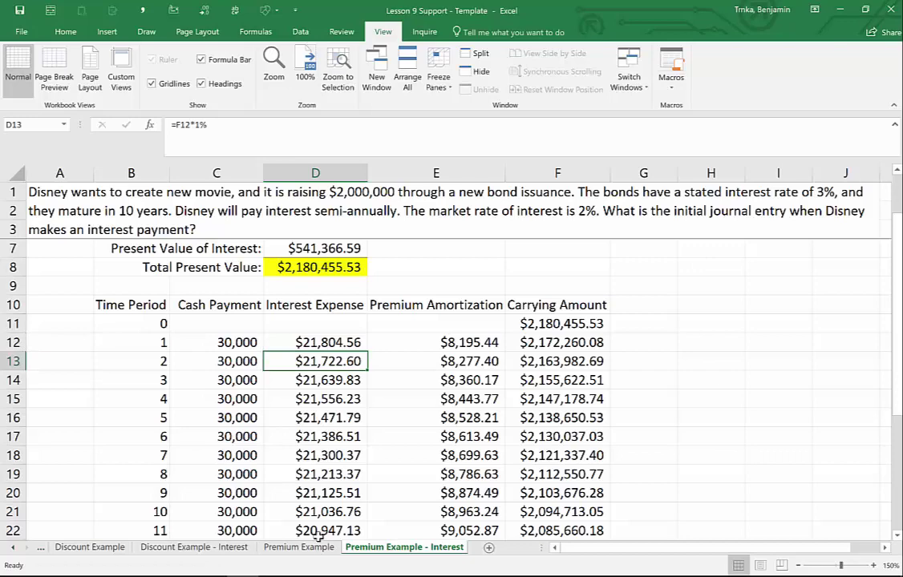
{"action": "key", "text": "Right"}
{"action": "key", "text": "Right"}
{"action": "key", "text": "Up"}
{"action": "key", "text": "Down"}
{"action": "key", "text": "Left"}
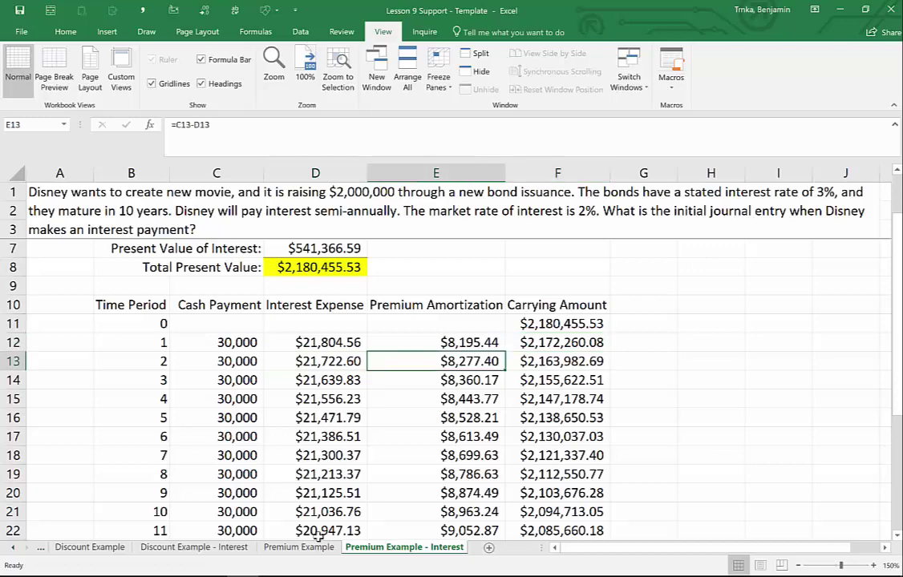
{"action": "key", "text": "Left"}
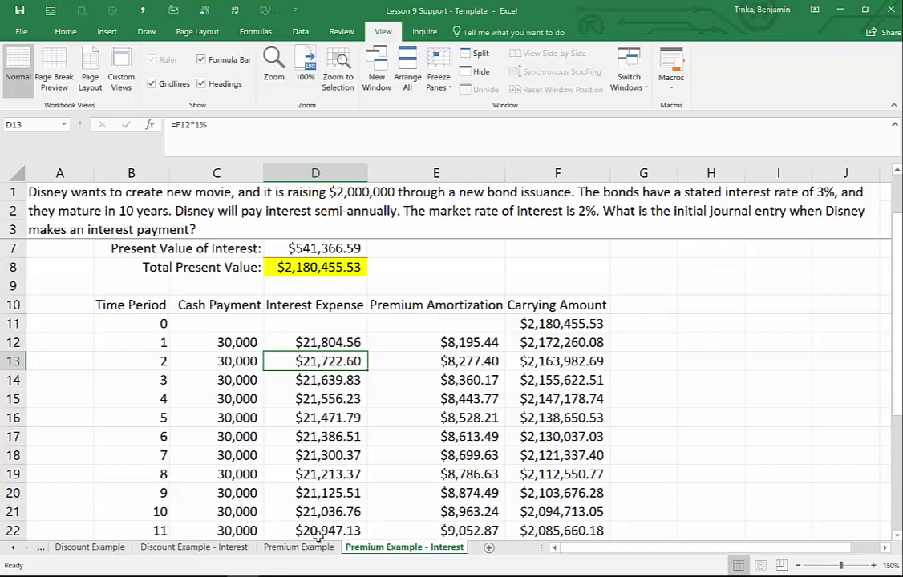
- Switch to the PowerPoint slide show and reveal the complete journal entry for Disney's first interest payment on the premium bonds
{"action": "key", "text": "alt+Tab"}
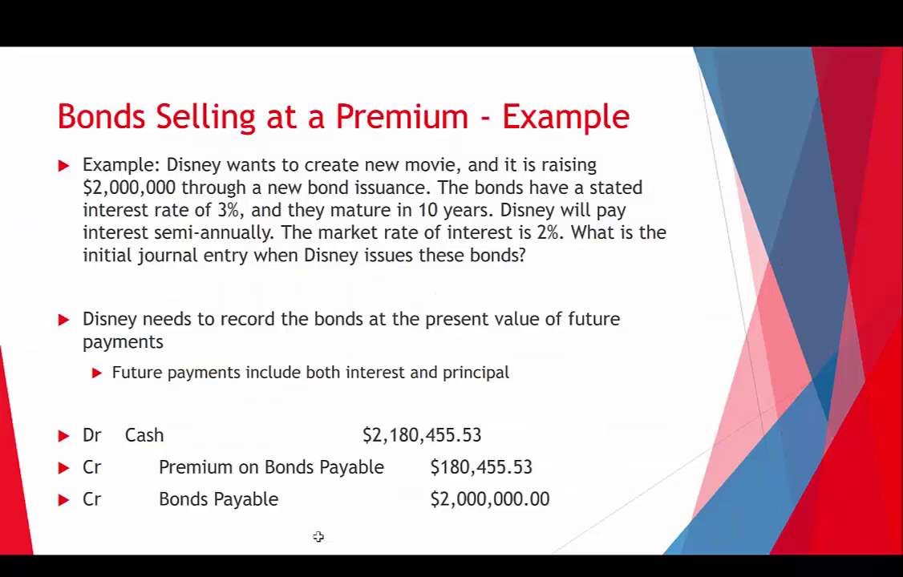
{"action": "key", "text": "Right"}
{"action": "key", "text": "Right"}
{"action": "key", "text": "Right"}
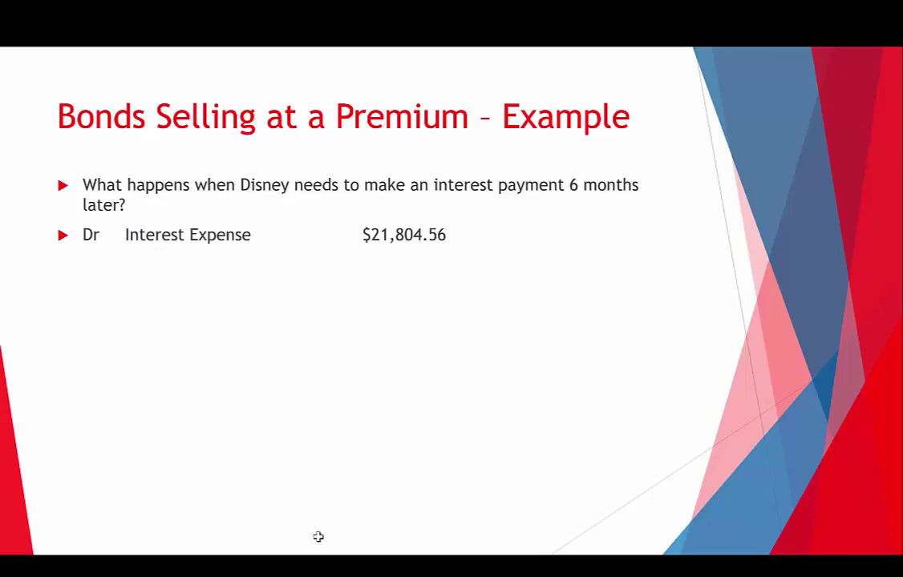
{"action": "key", "text": "Right"}
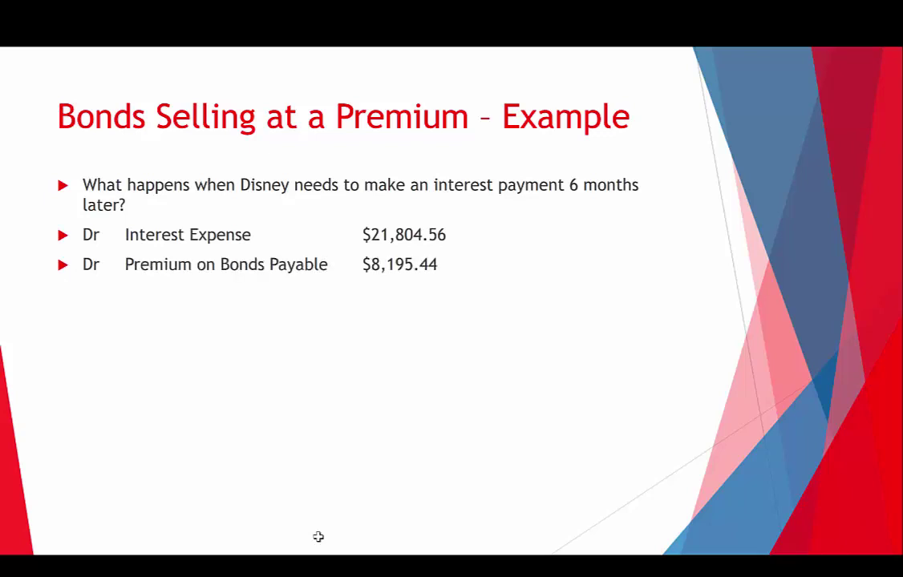
{"action": "key", "text": "Right"}
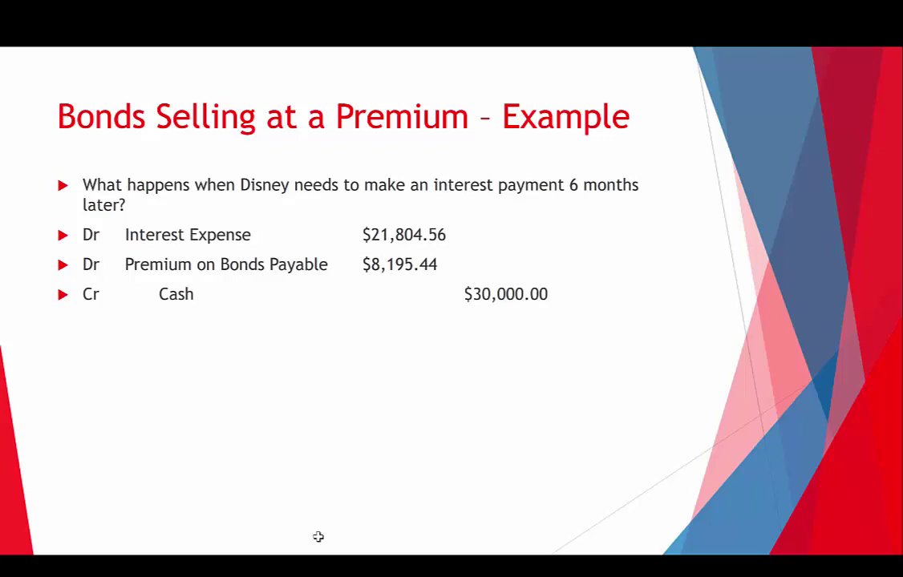
- Reveal the question about the second interest payment and the Interest Expense debit of its journal entry
{"action": "key", "text": "Right"}
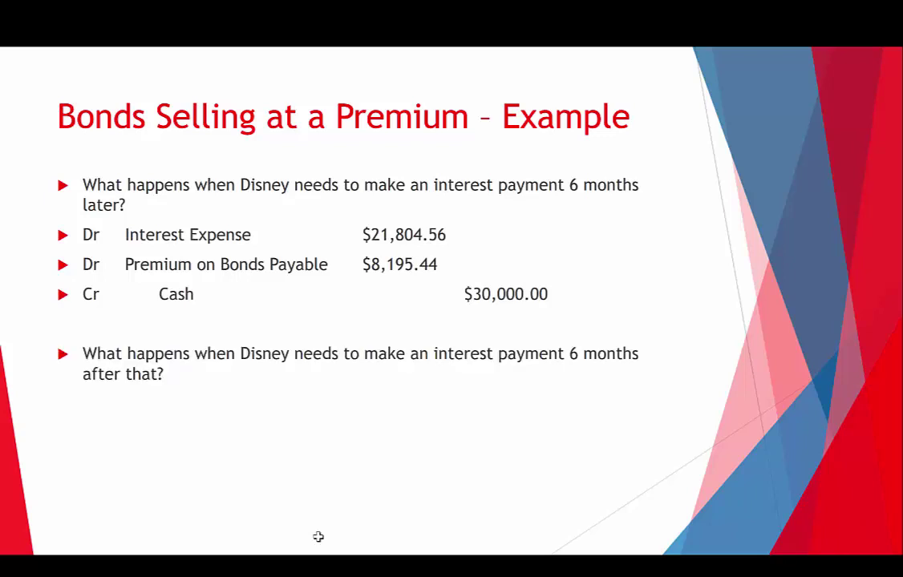
{"action": "key", "text": "Right"}
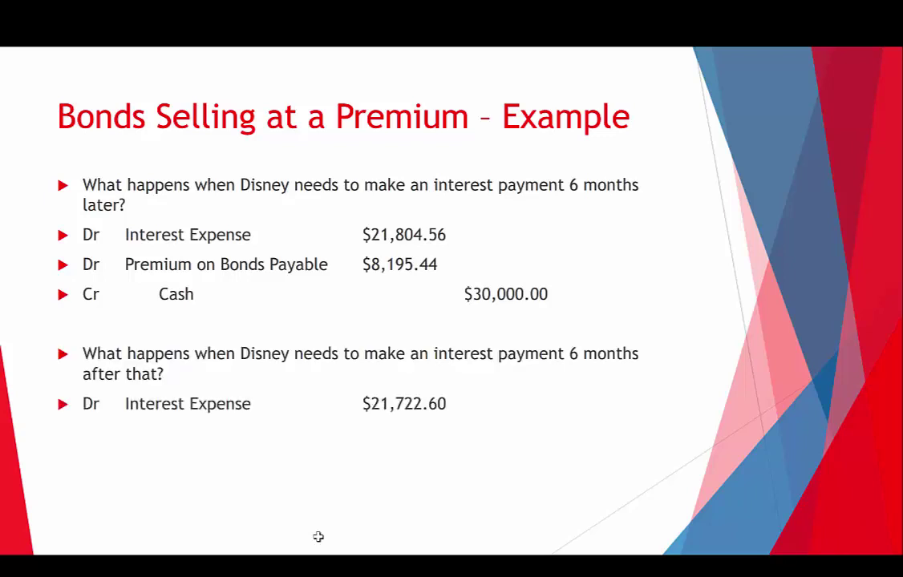